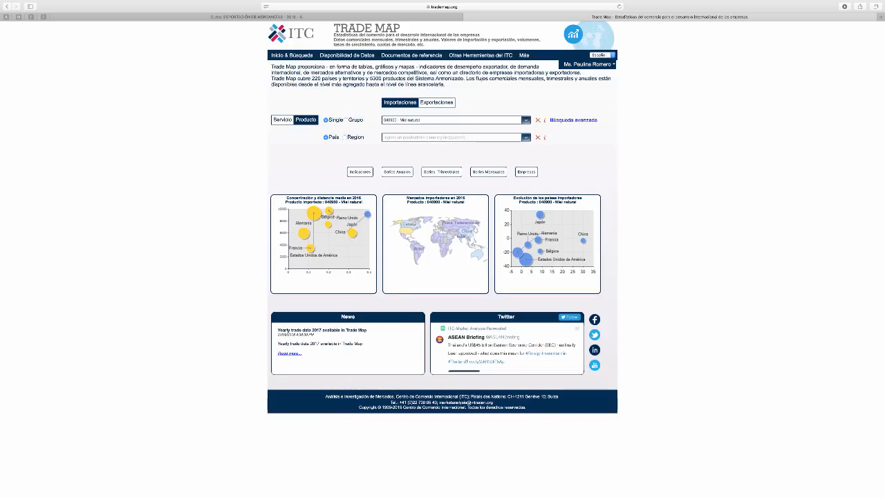
Select product 040900 - Miel natural for the imports search and open its annual series (Series Anuales)
left_click(443, 120)
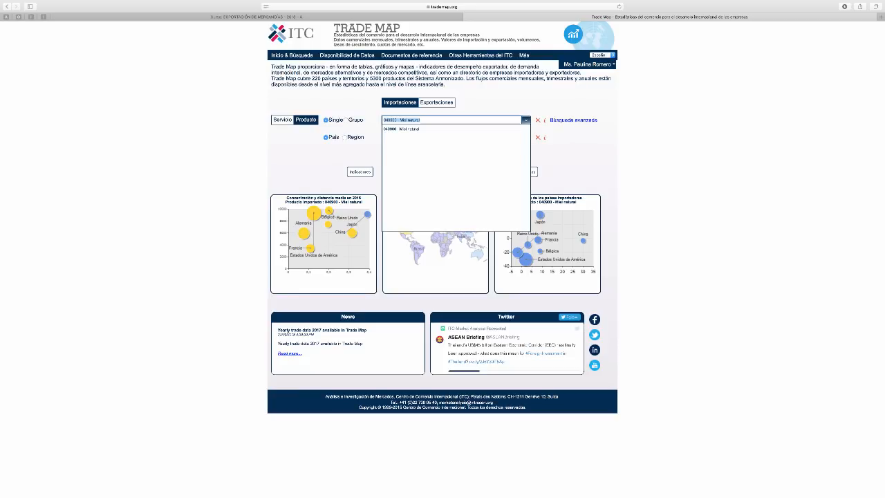
type("04")
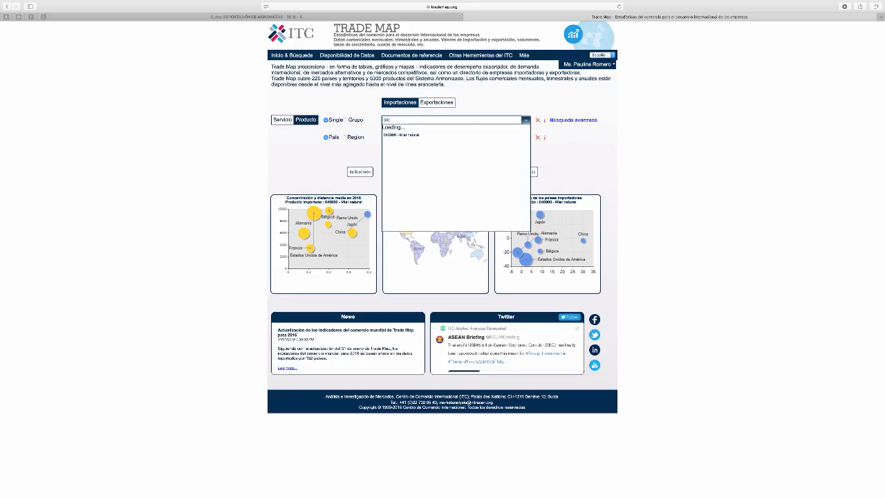
type("09")
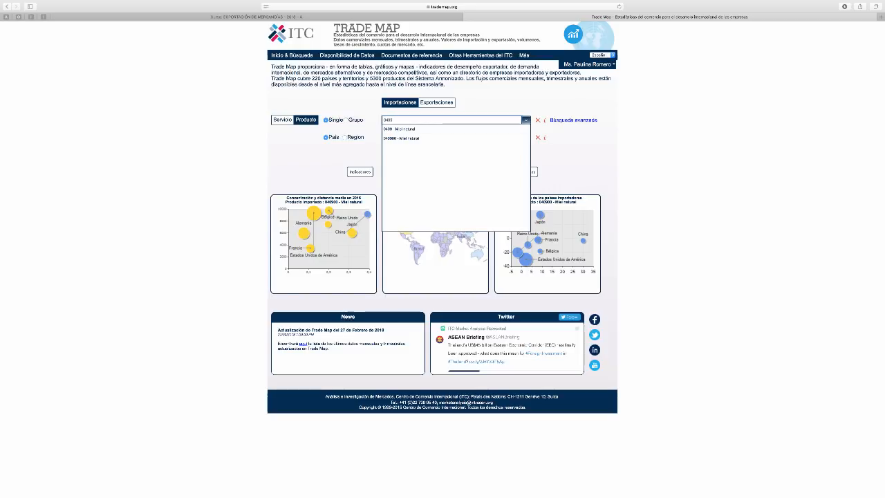
type("00")
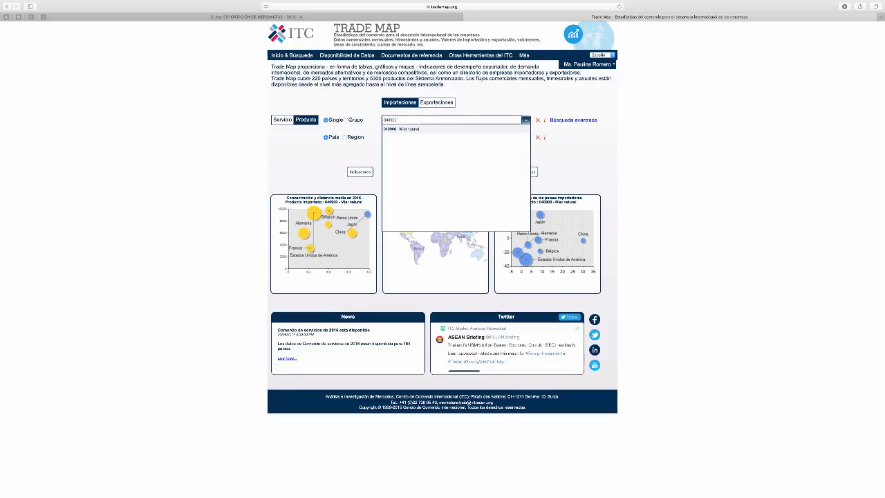
left_click(410, 130)
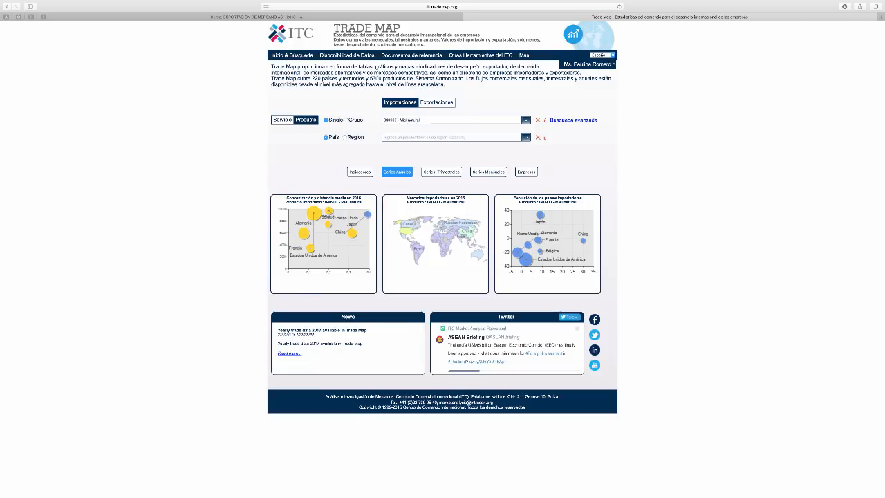
left_click(397, 171)
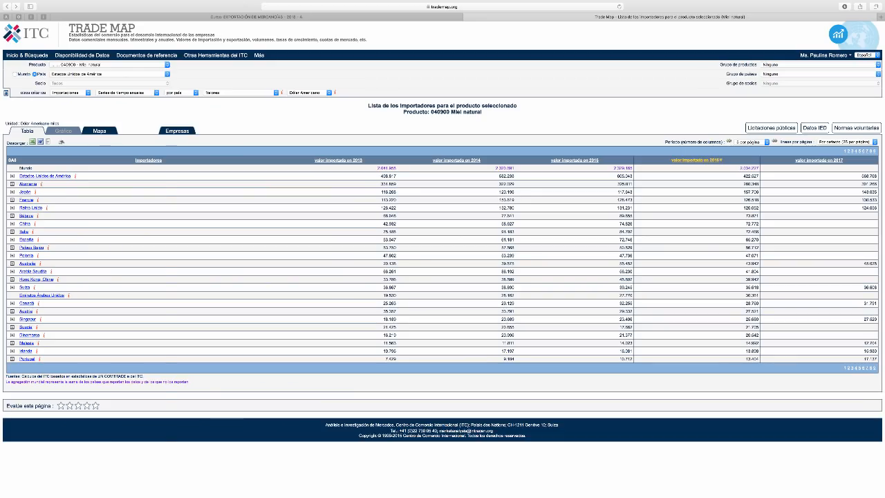
Set the country filter of the natural honey importers list to Todos
left_click(109, 74)
scroll(105, 29, "up", 10)
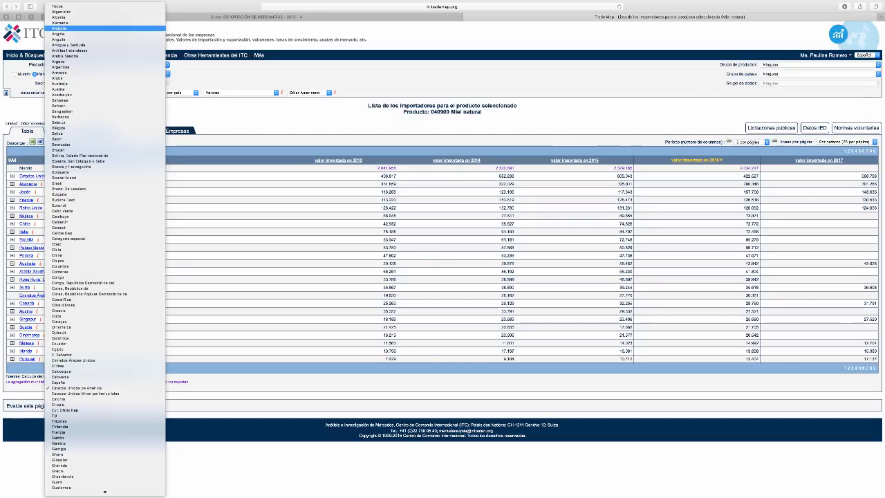
left_click(58, 6)
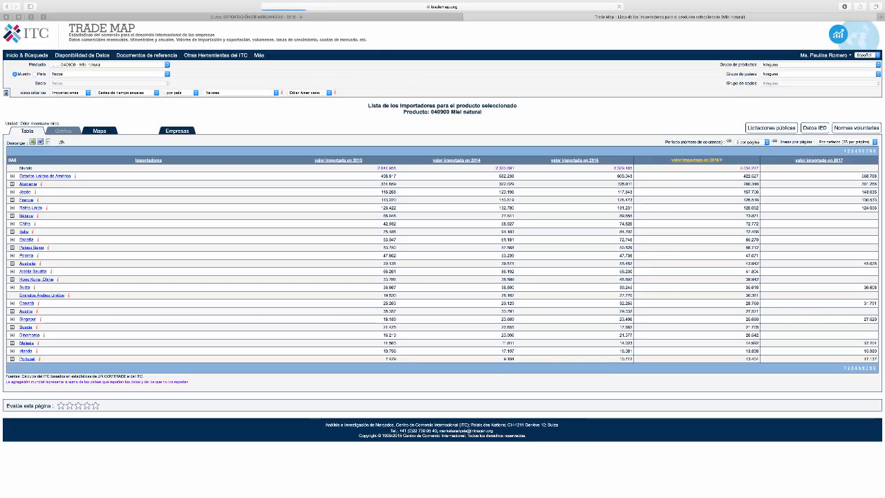
Switch to Excel, where the exported list of natural honey importers is open, and bring the importers table into view
key("super+Tab")
key("super+Tab")
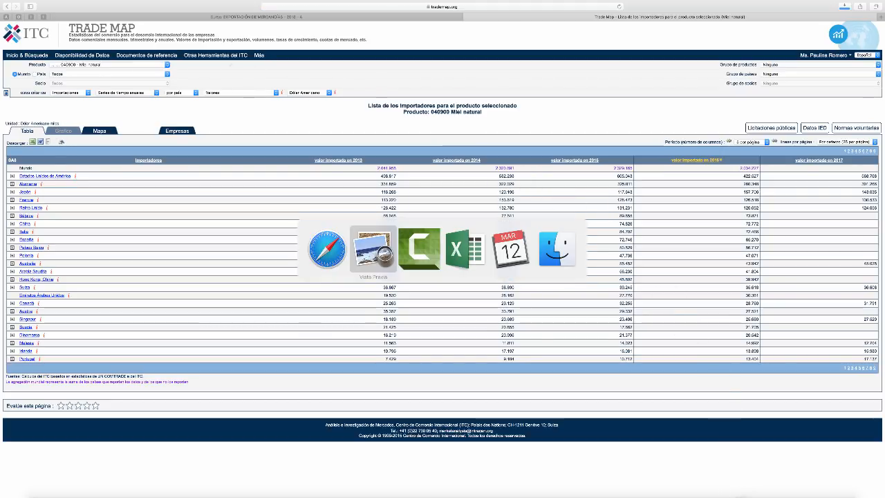
key("super+Tab")
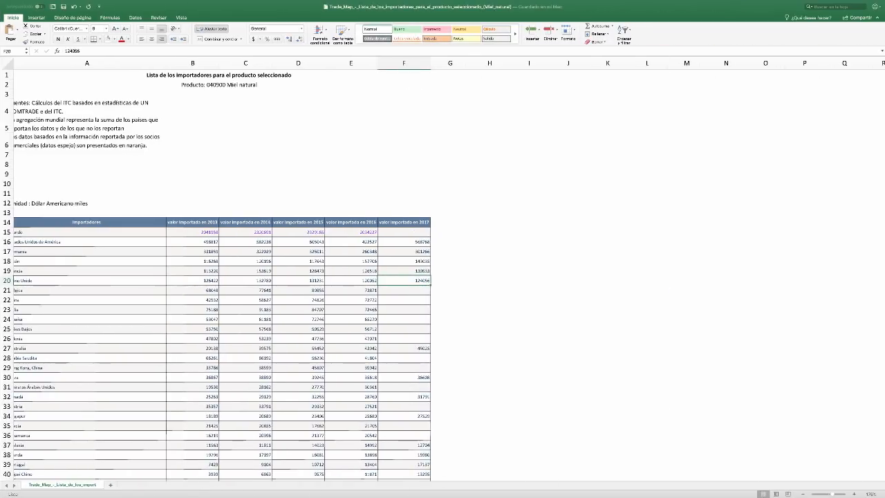
scroll(442, 277, "down", 2)
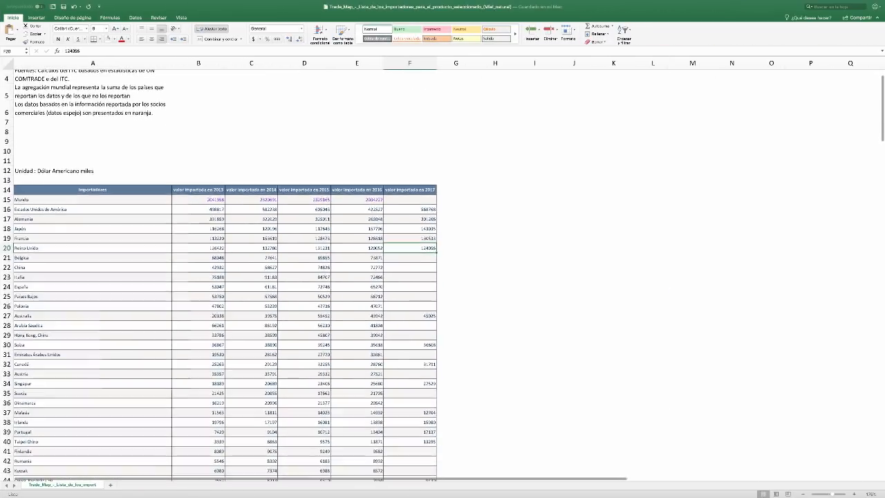
Copy the country names and 2013–2016 import values from Estados Unidos de América to Países Bajos, cells A16:E25
left_click(92, 210)
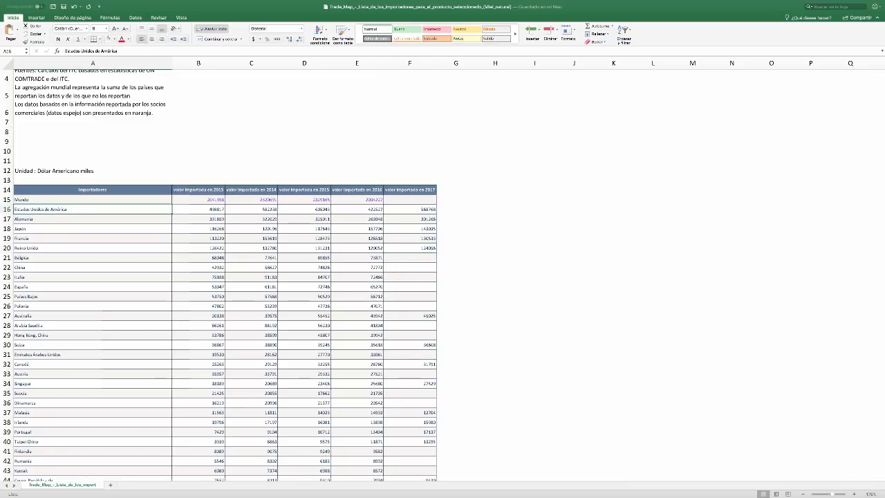
key("shift+Down")
key("shift+Down")
key("shift+Down")
key("shift+Down")
key("shift+Down")
key("shift+Down")
key("shift+Down")
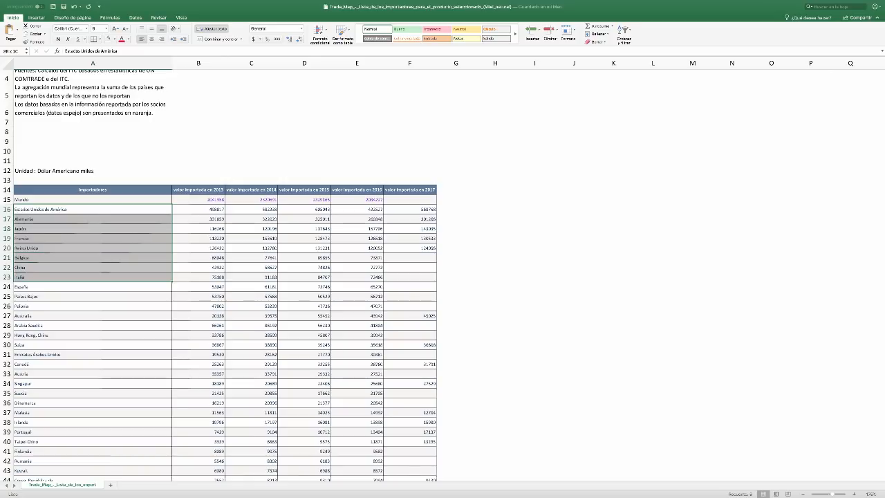
key("shift+Down")
key("shift+Down")
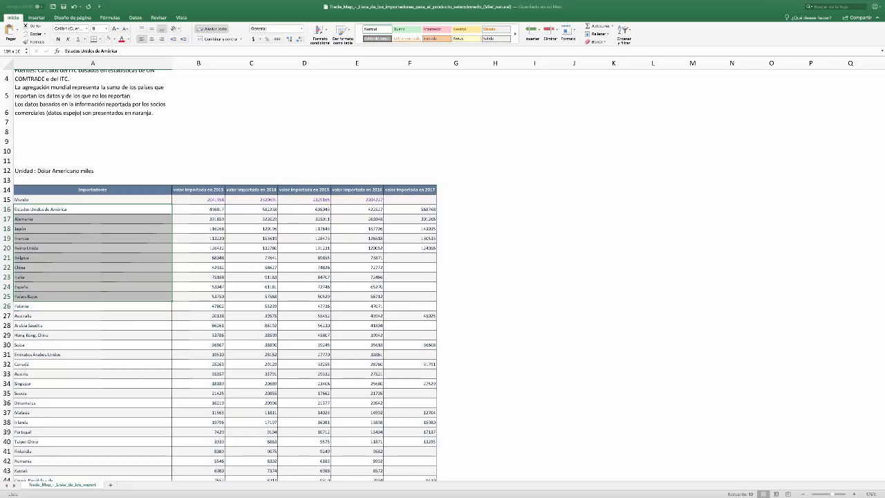
key("shift+Right")
key("shift+Right")
key("shift+Right")
key("shift+Right")
key("shift+Right")
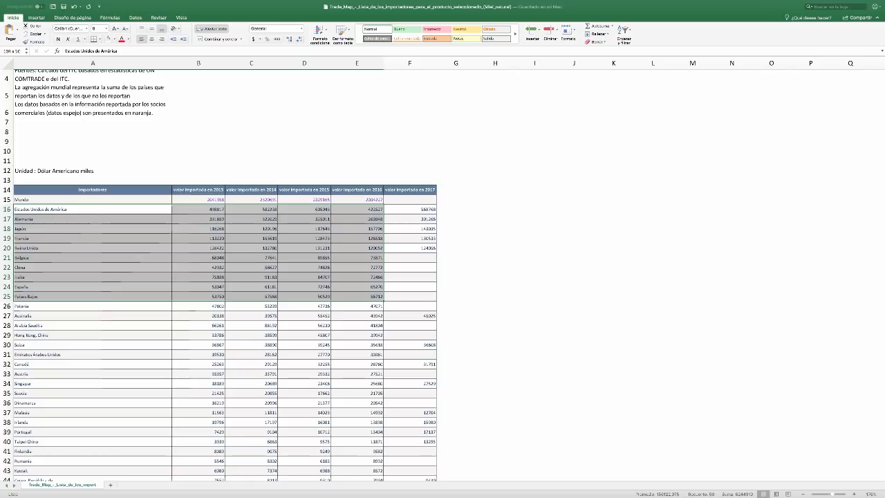
key("super+c")
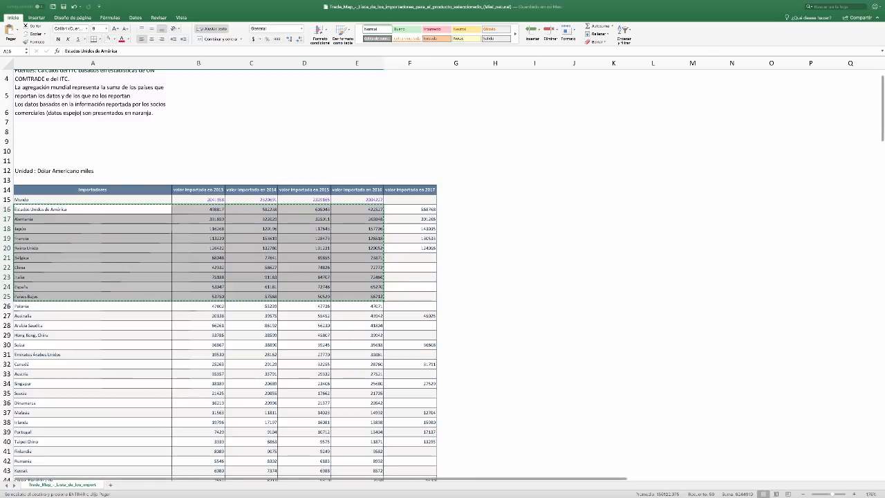
Paste the copied importer rows into a new worksheet at cell A1, matching the destination formatting
left_click(93, 189)
left_click_drag(93, 189, 356, 296)
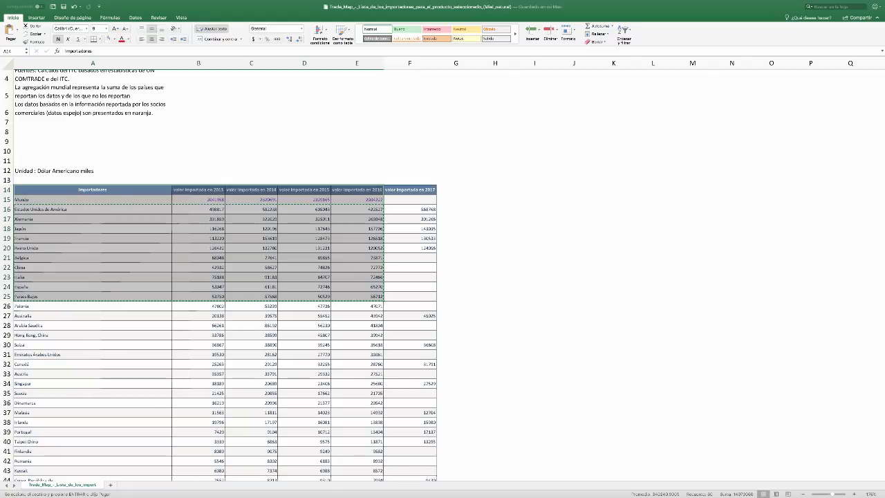
left_click(110, 485)
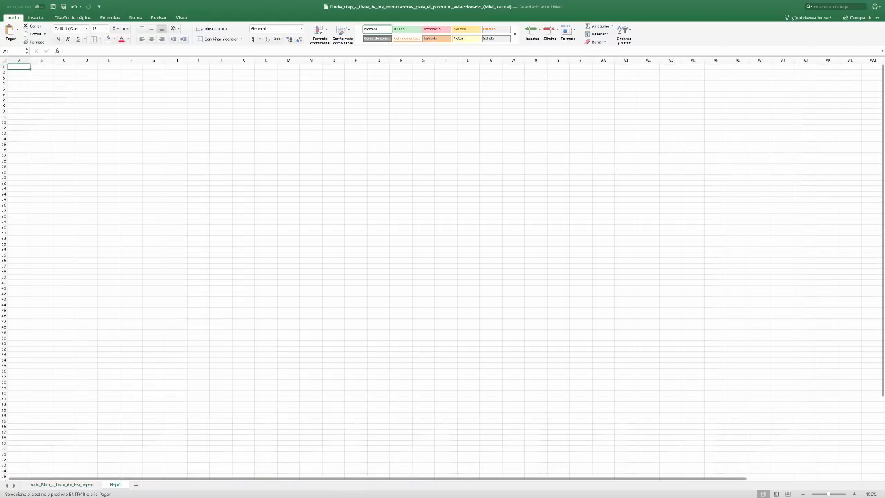
key("super+v")
left_click(127, 127)
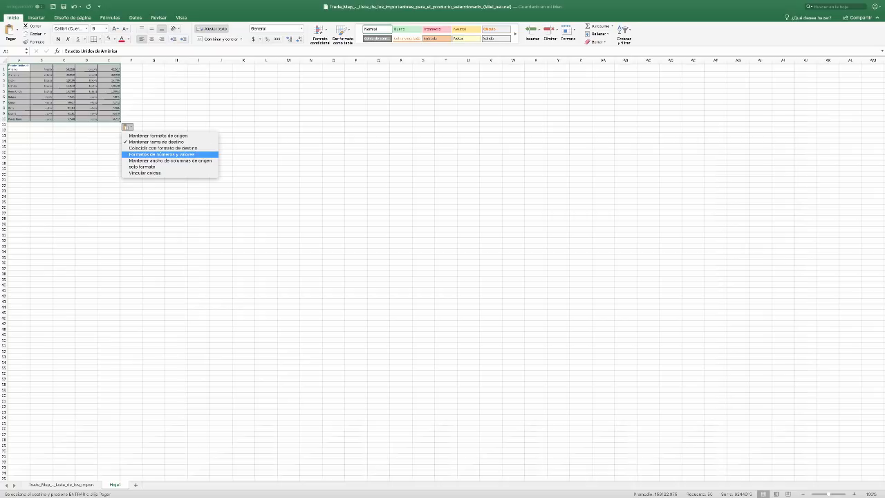
left_click(163, 148)
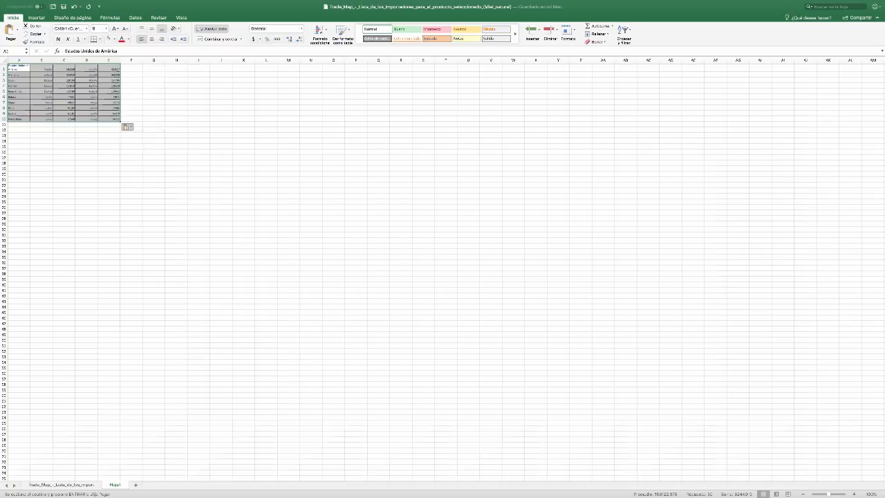
scroll(226, 182, "up", 3)
scroll(443, 269, "up", 3)
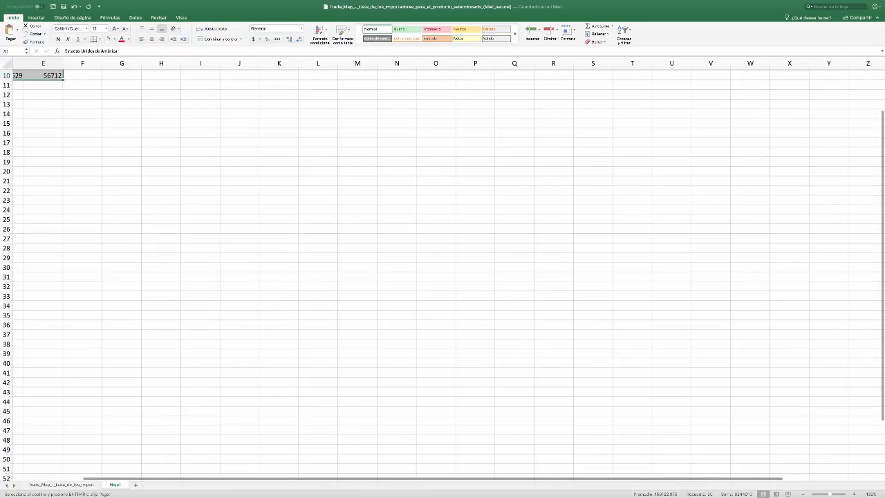
scroll(442, 269, "up", 3)
scroll(443, 269, "left", 4)
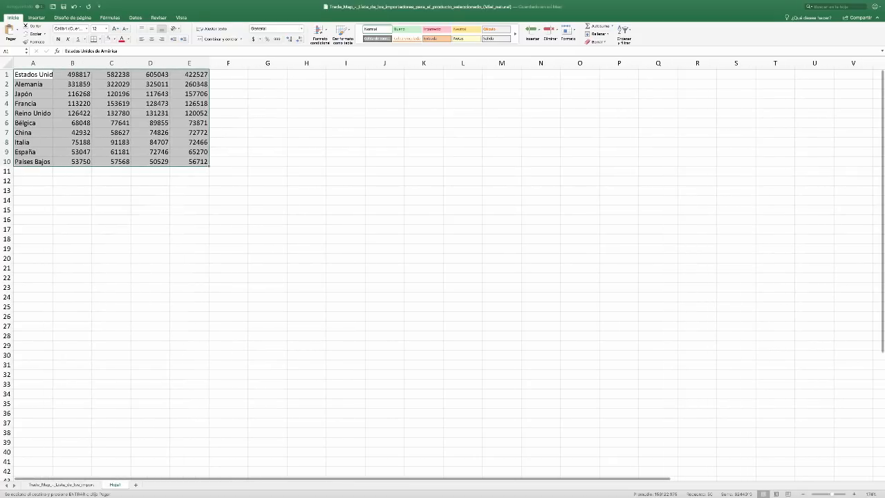
left_click(190, 171)
scroll(181, 178, "down", 1)
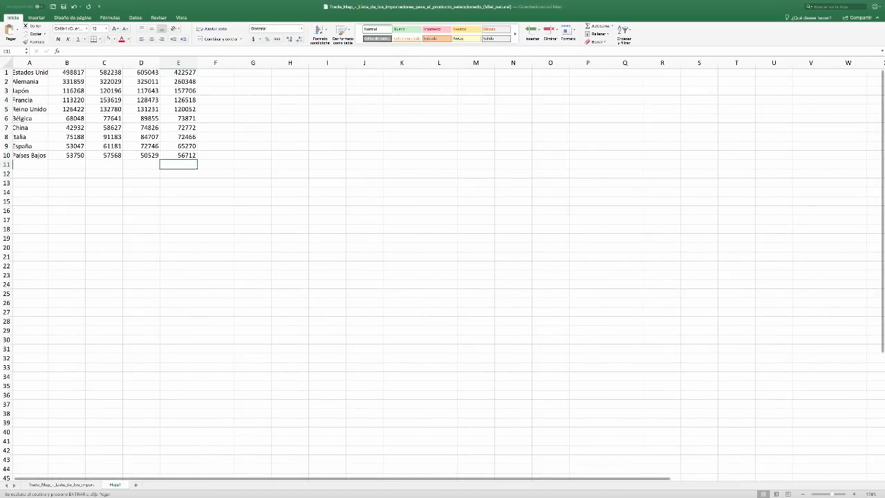
left_click(181, 213)
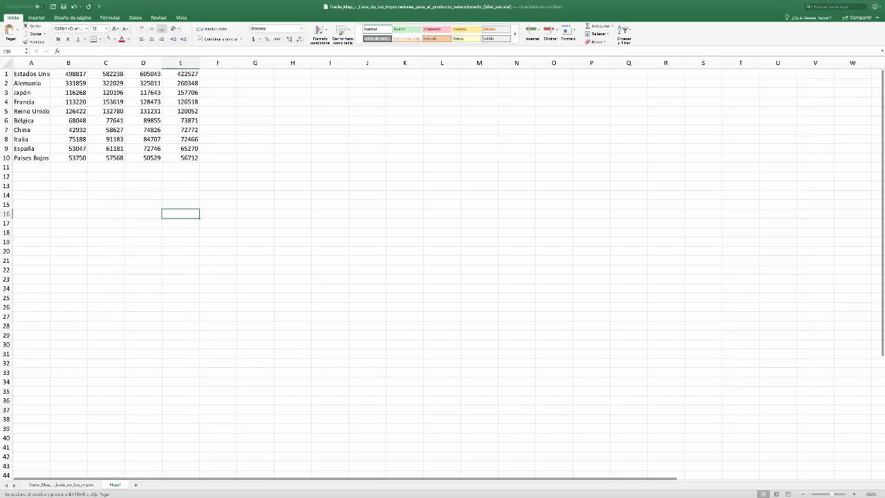
Delete columns B to D from the new sheet, leaving only the countries and their 2016 import values
left_click(61, 485)
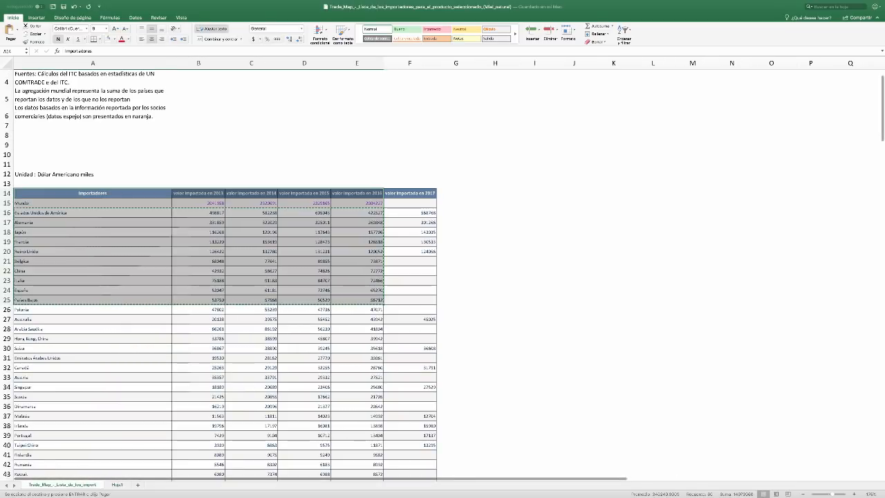
left_click(117, 485)
left_click(180, 111)
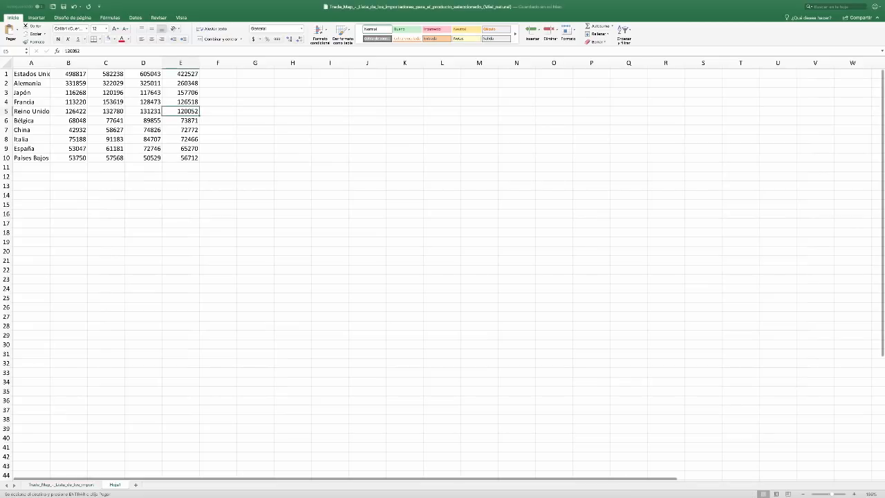
left_click_drag(69, 63, 143, 63)
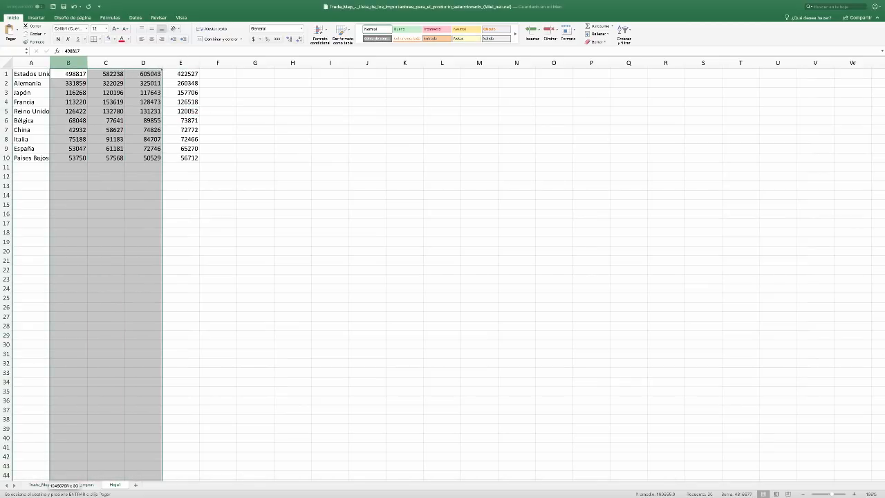
right_click(151, 62)
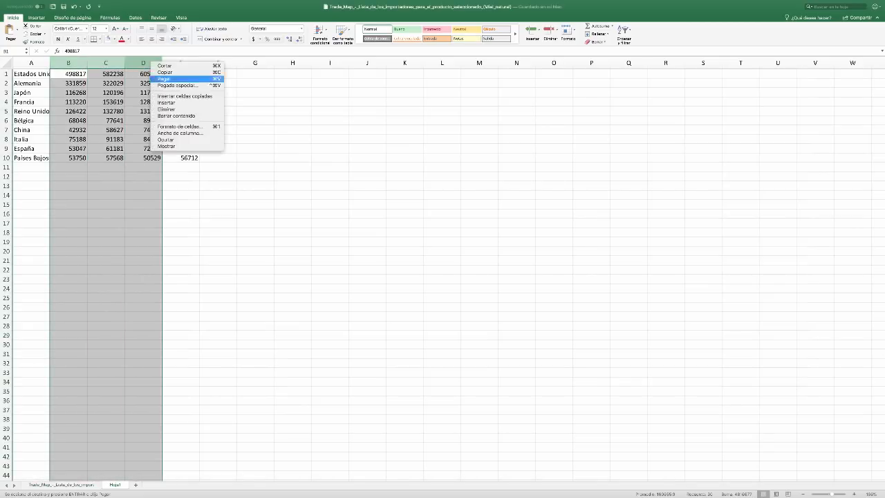
left_click(166, 109)
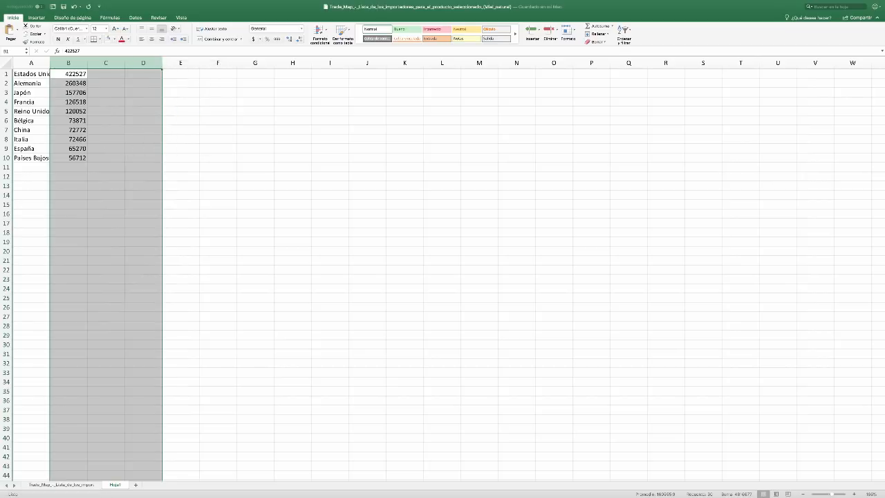
left_click(106, 83)
left_click(6, 74)
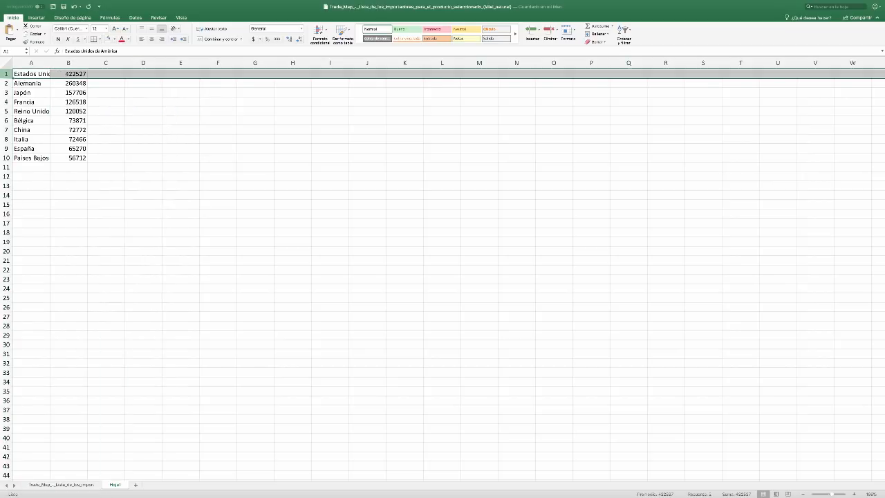
right_click(6, 73)
key("Escape")
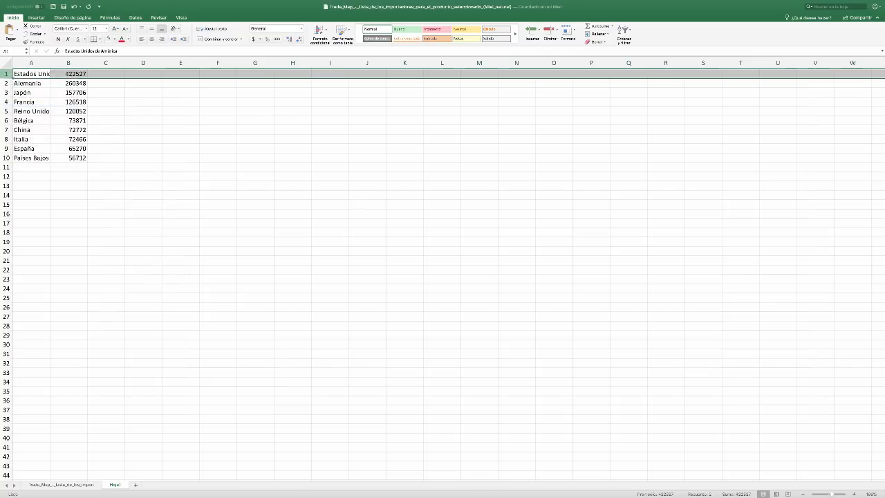
left_click(83, 133)
left_click(119, 145)
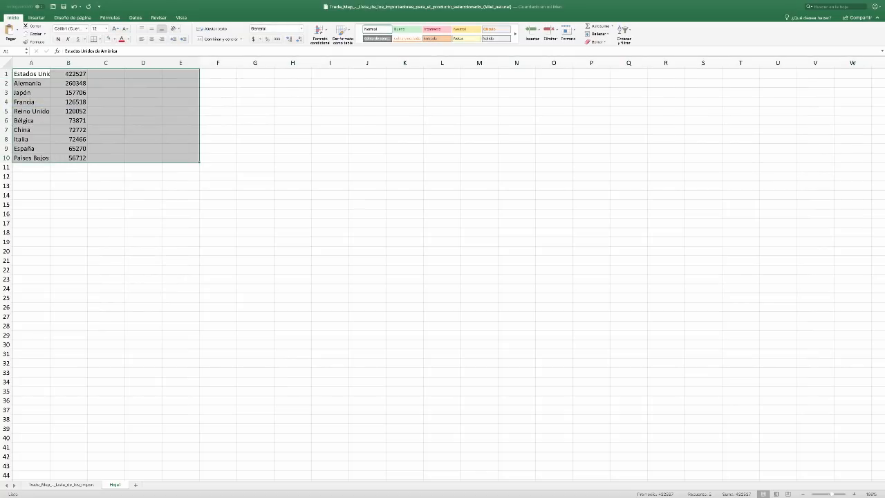
left_click(68, 103)
Insert the copied importer cells above row 1, shifting the existing two-column country list down
left_click(6, 74)
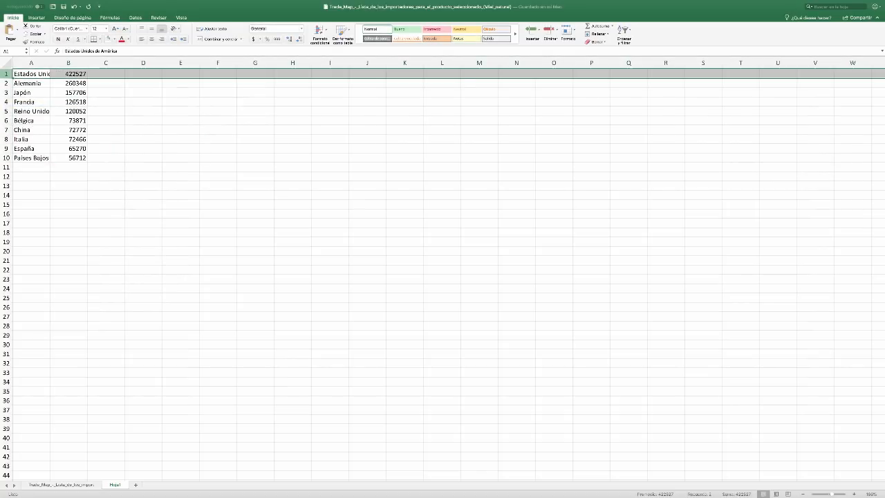
right_click(5, 74)
left_click(22, 105)
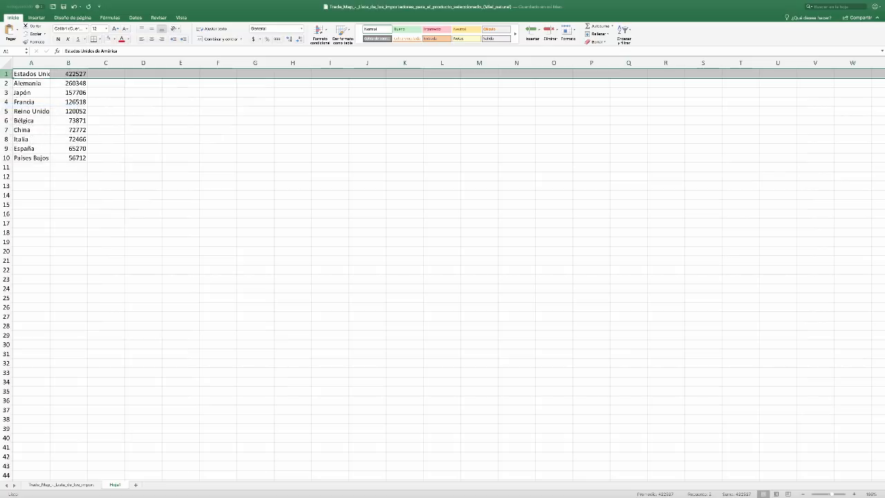
left_click(92, 129)
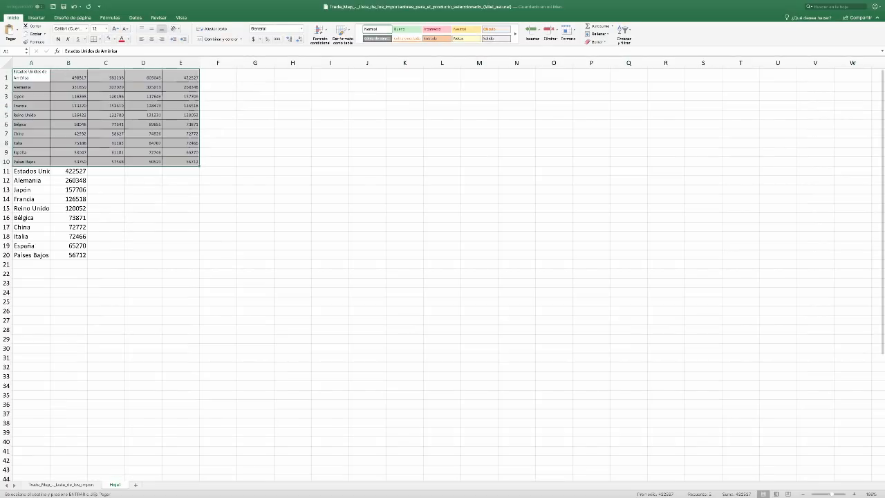
Undo the insertion of the copied importer cells and the preceding deletion of columns B to D
left_click(104, 133)
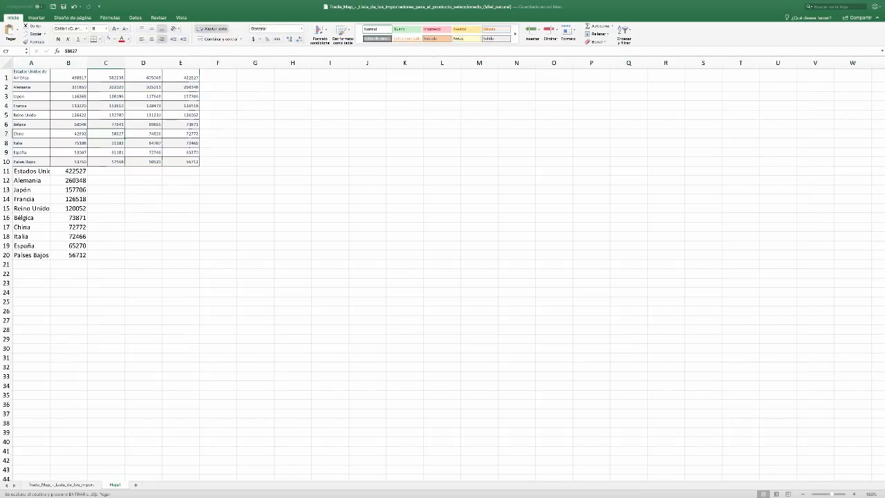
key("super+z")
key("super+z")
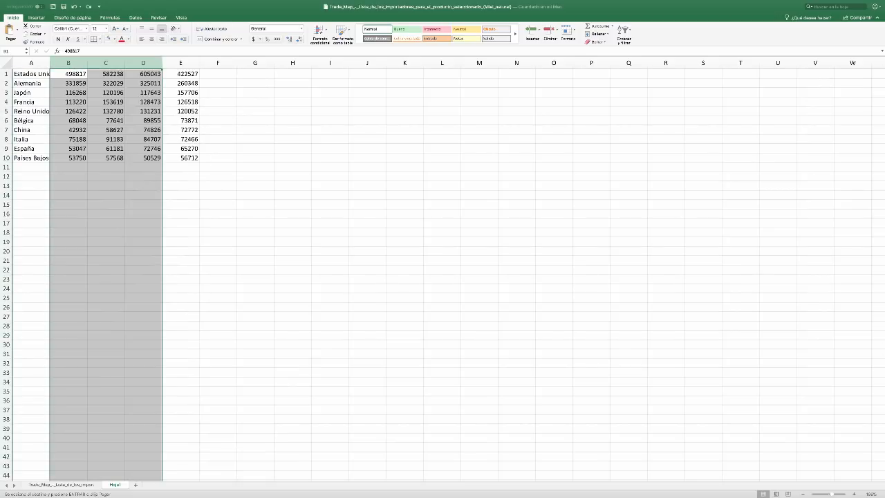
left_click(144, 159)
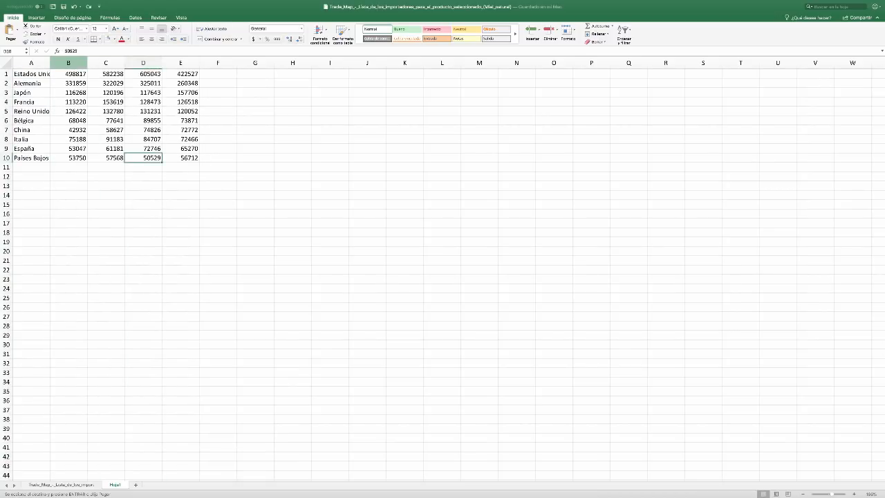
Delete columns B to D, keeping the country names and the 2016 import values
left_click_drag(68, 63, 143, 63)
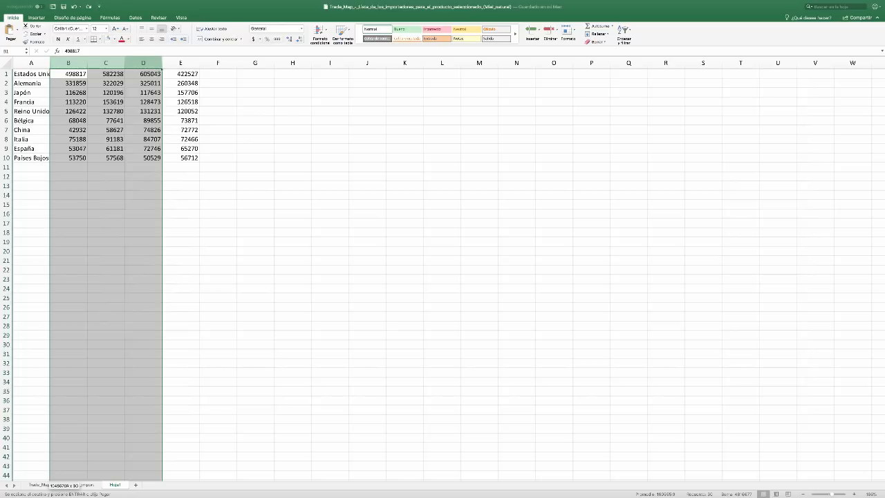
right_click(149, 61)
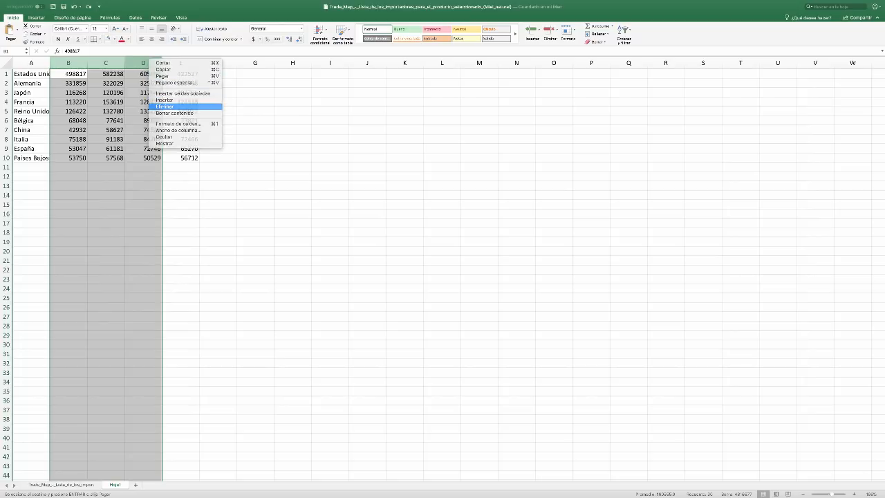
left_click(166, 107)
left_click(143, 111)
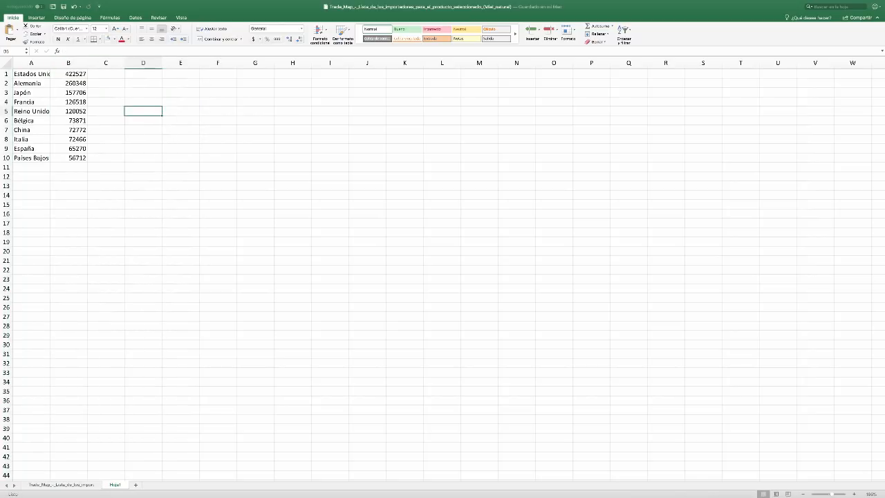
Insert a blank row above the country list and widen column A to fit "Estados Unidos de América"
left_click(6, 74)
right_click(6, 74)
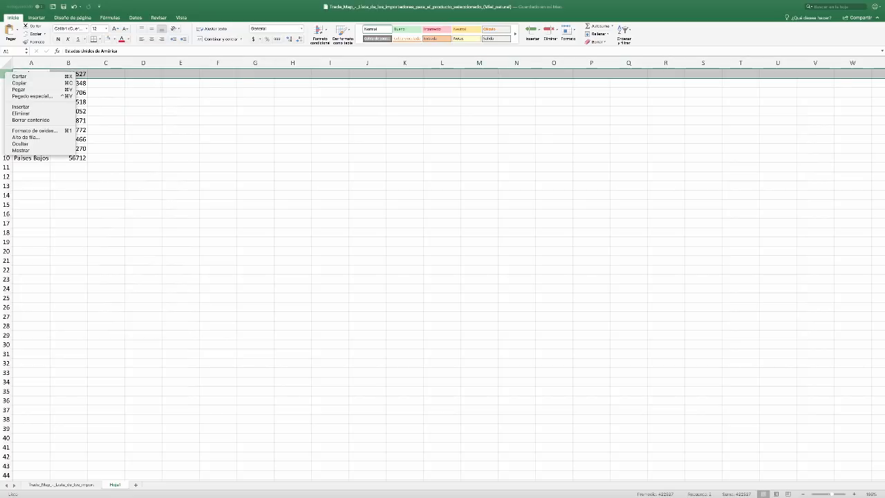
left_click(21, 107)
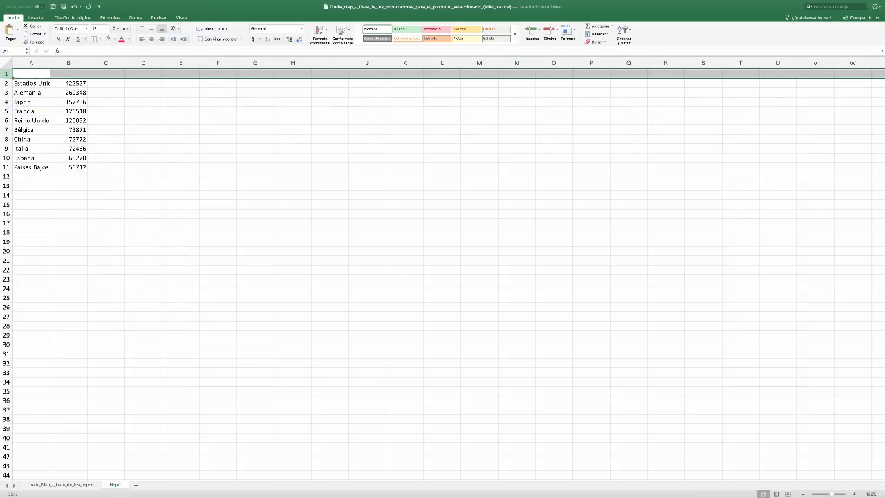
left_click(31, 83)
left_click_drag(50, 63, 94, 63)
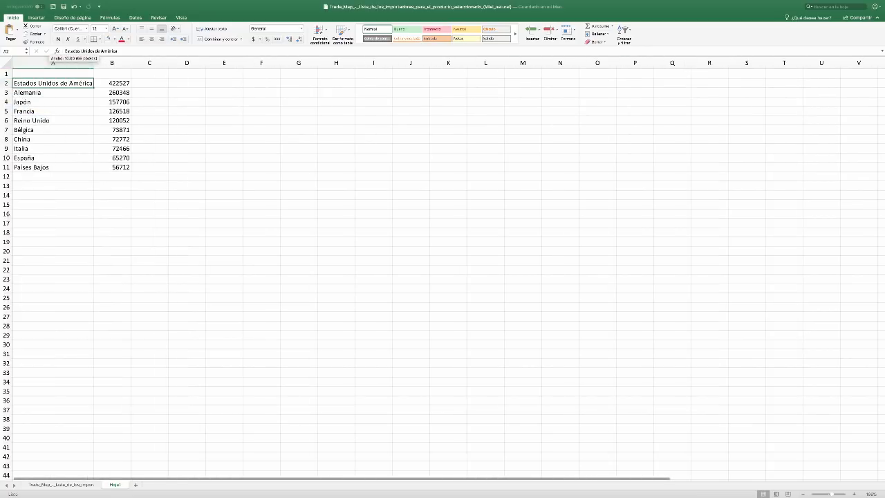
Enter the heading "VALOR IMPORT 2016" in cell B1 above the import values
left_click(112, 74)
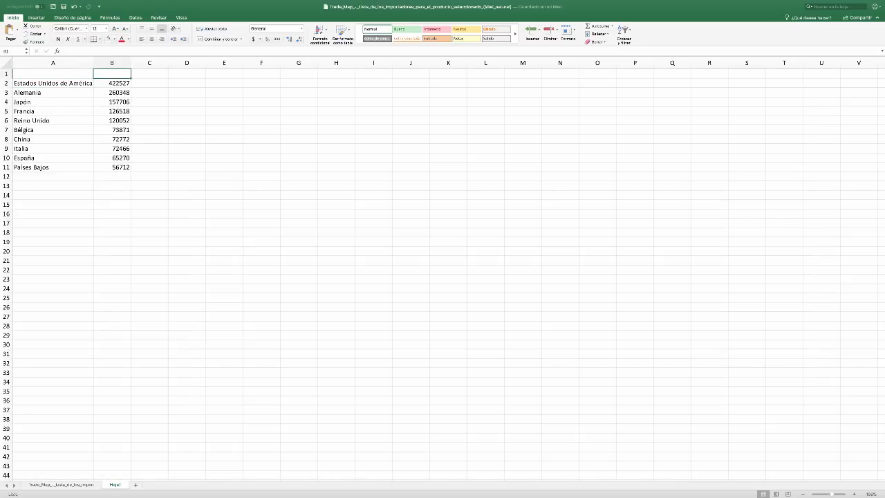
type("VALOR I")
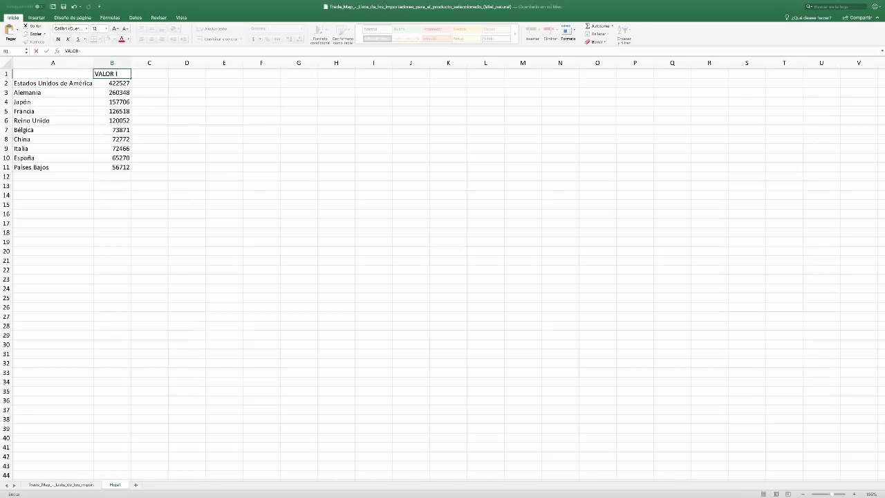
type("MPORT 2016")
key("Return")
Wrap the heading text within cell B1 and make it bold
left_click(132, 73)
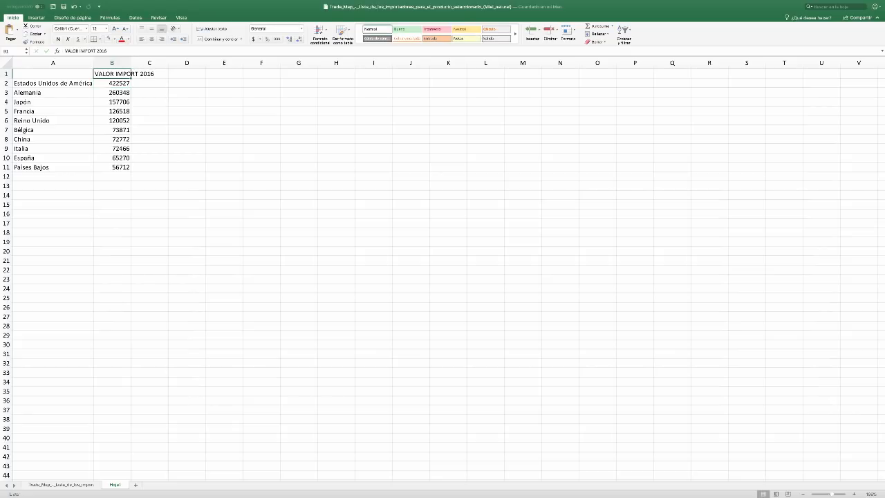
key("super+1")
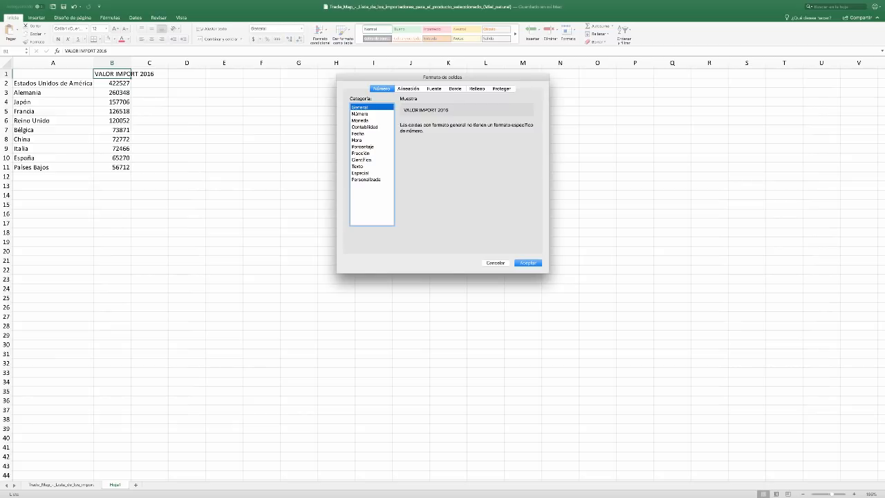
left_click(408, 89)
left_click(358, 204)
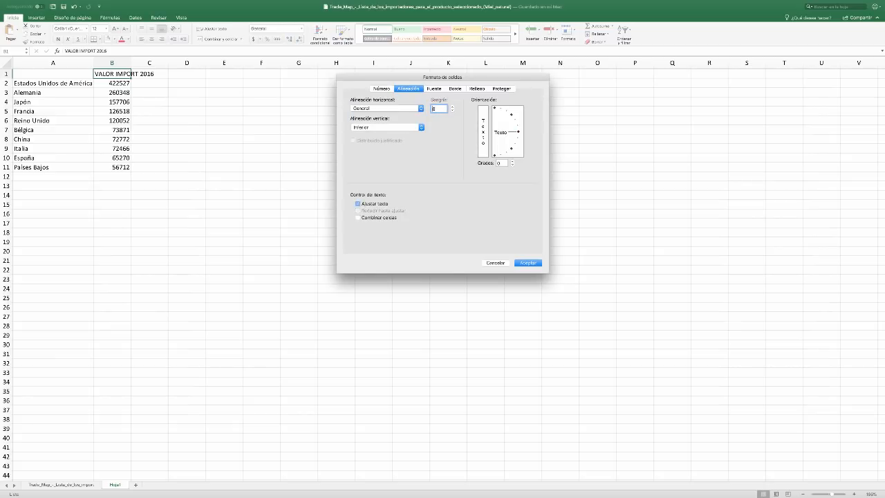
key("Return")
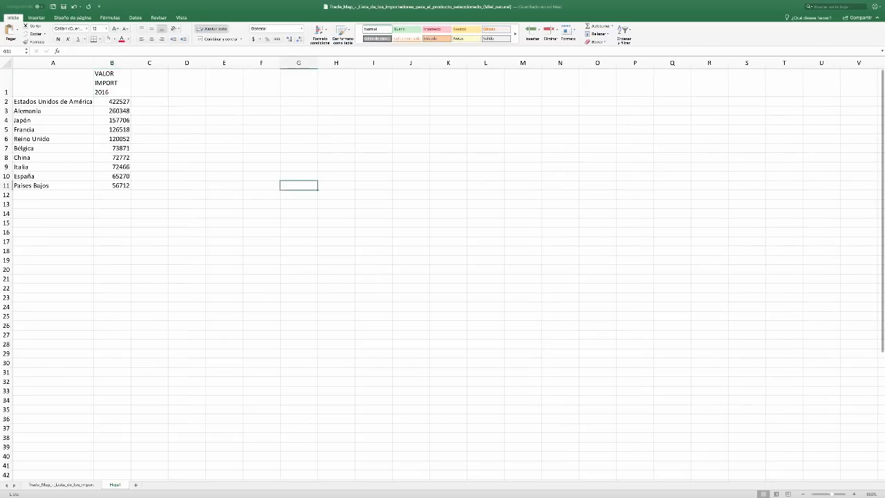
key("super+b")
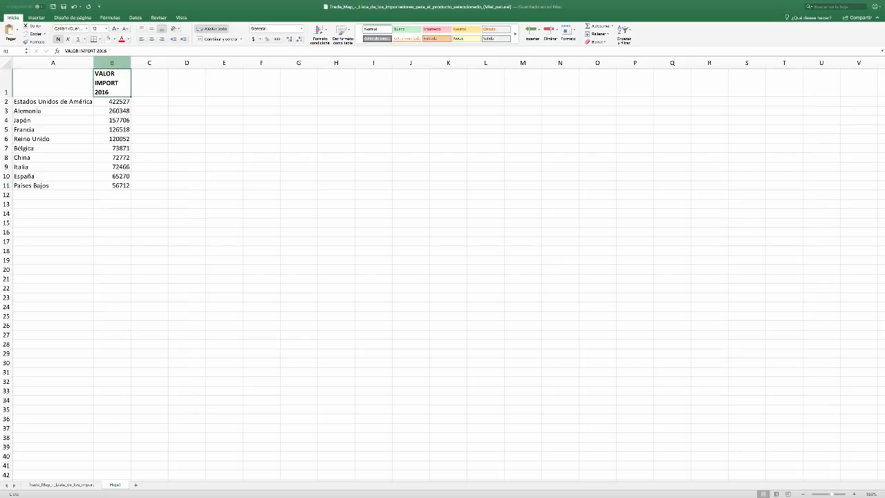
Apply a white fill to the entire worksheet to hide the gridlines
key("super+a")
key("super+a")
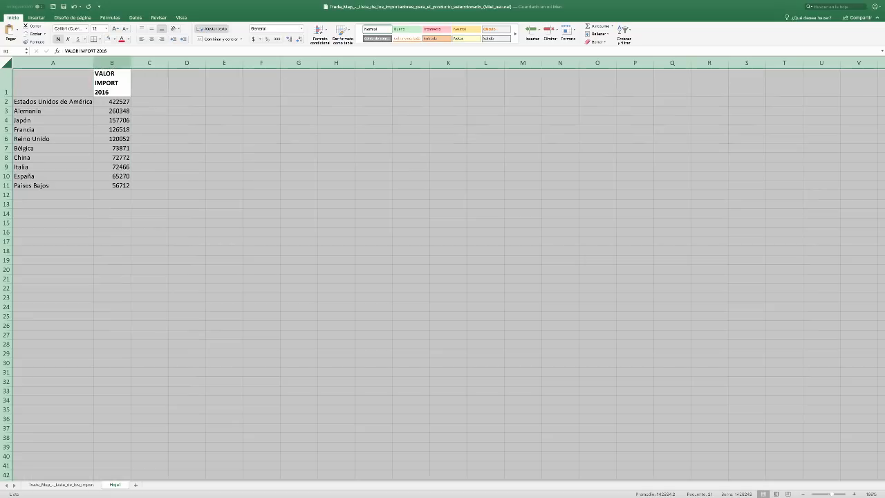
left_click(112, 83)
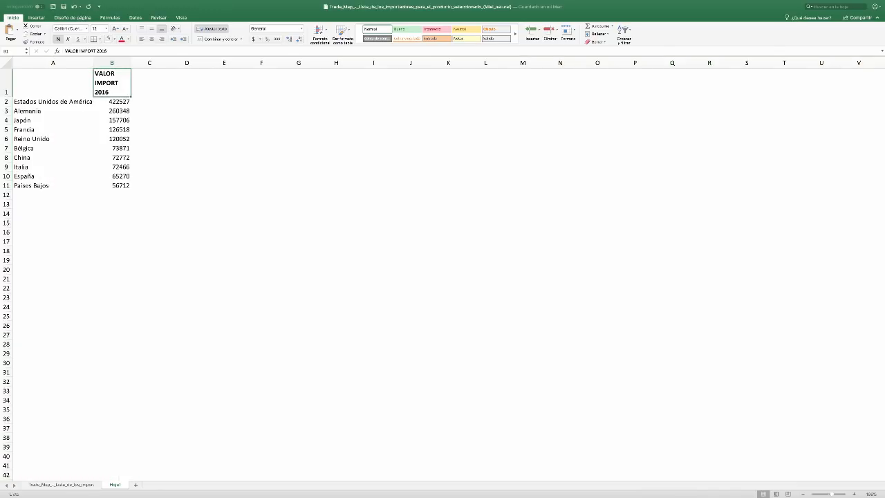
Fill the B1 heading with gold and center the contents of column B horizontally
left_click(115, 39)
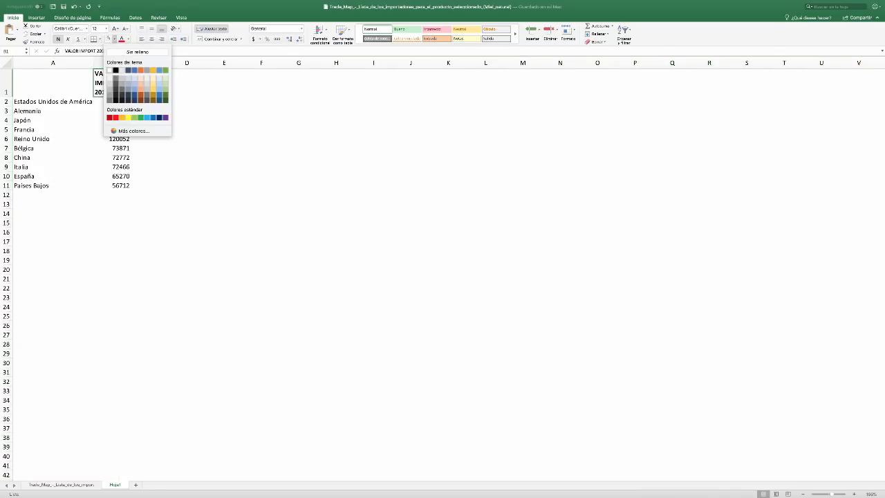
left_click(153, 83)
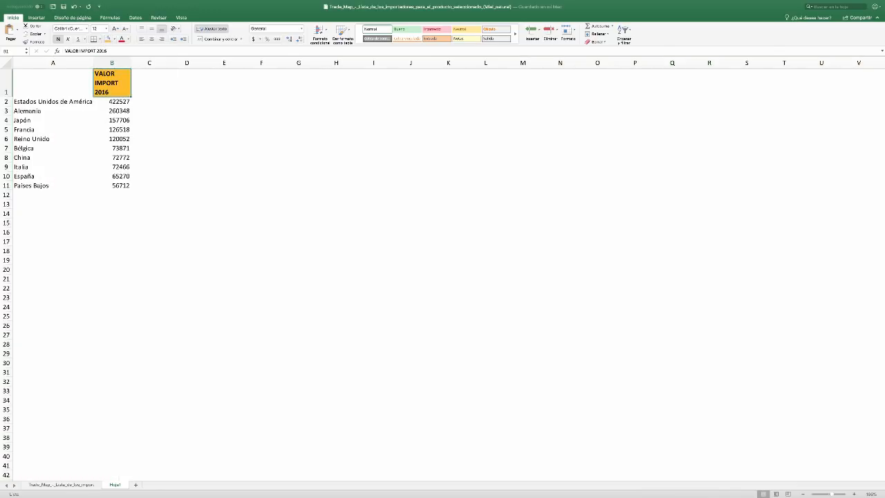
left_click(112, 63)
left_click(152, 38)
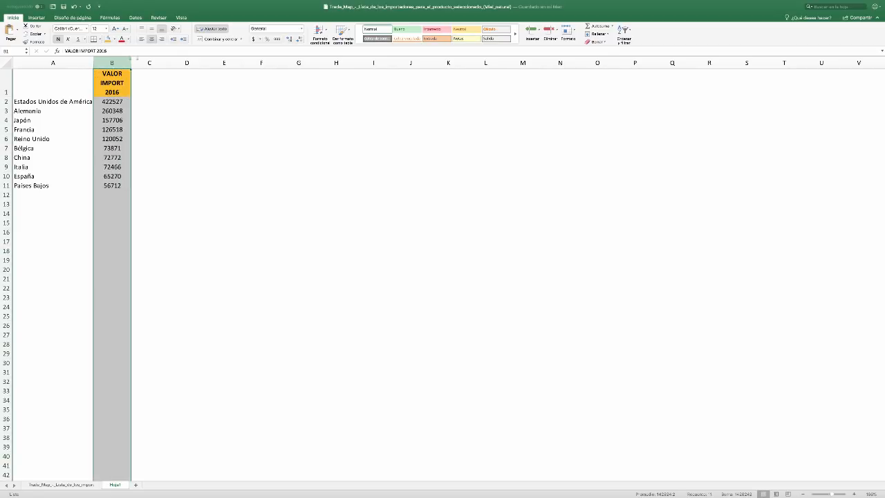
Format the import values in B2:B11 as Número with 0 decimal places
left_click_drag(112, 102, 112, 185)
key("super+1")
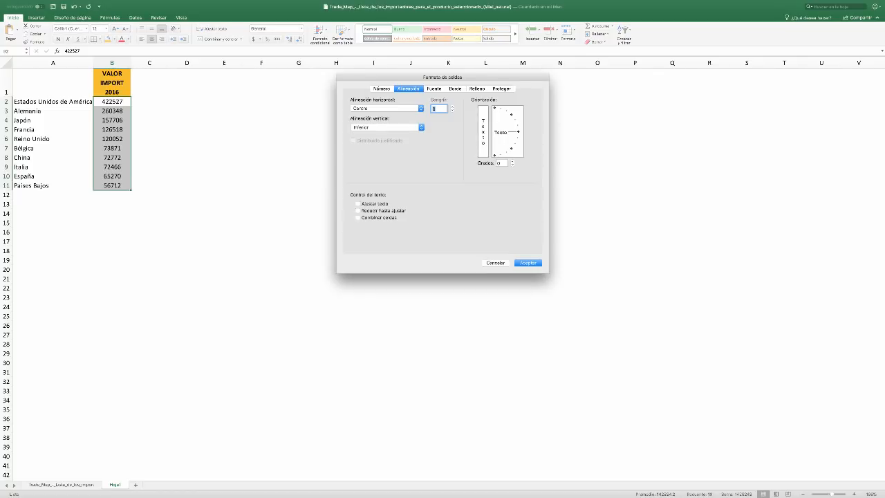
left_click(381, 89)
left_click(360, 120)
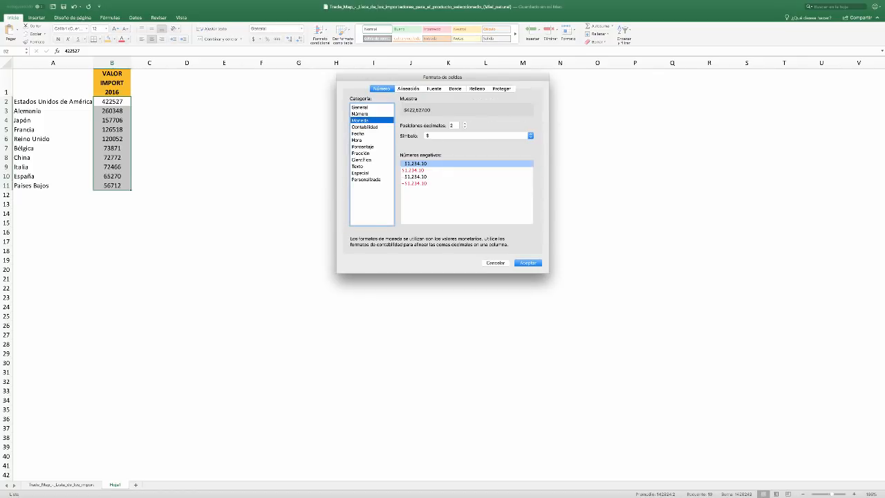
left_click(360, 114)
key("Tab")
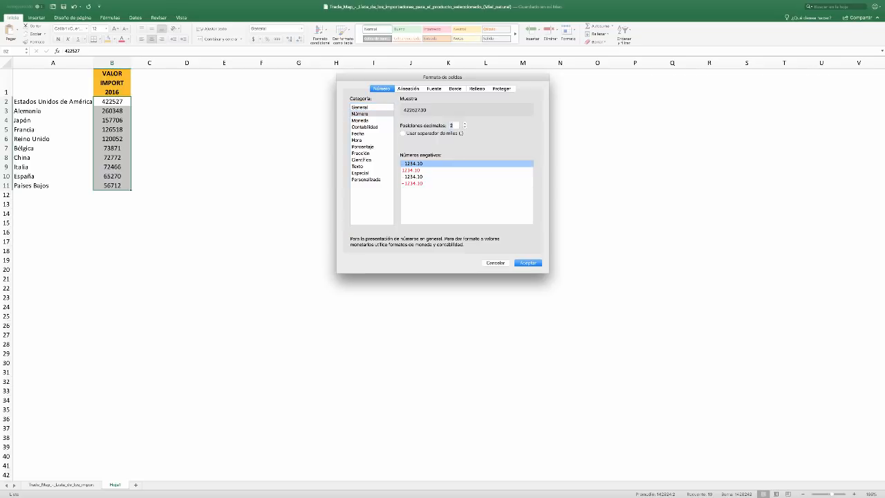
type("0")
key("Return")
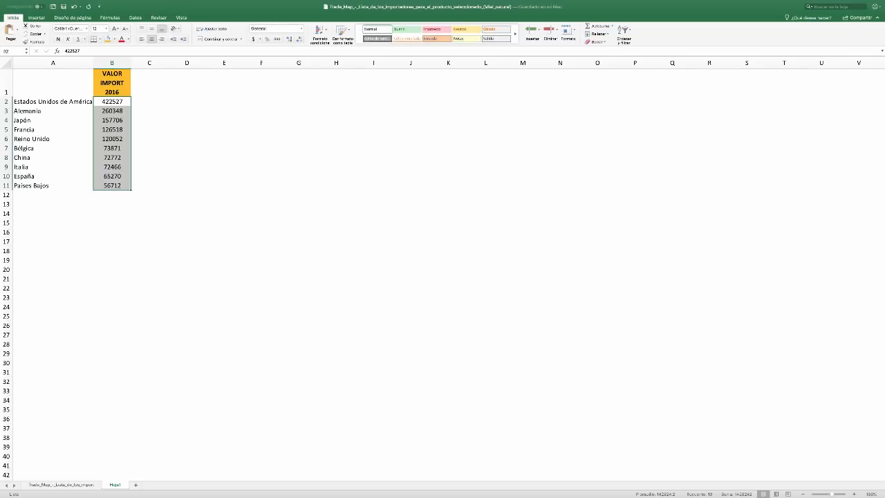
Turn on the thousands separator for the import values in B2:B11
key("super+1")
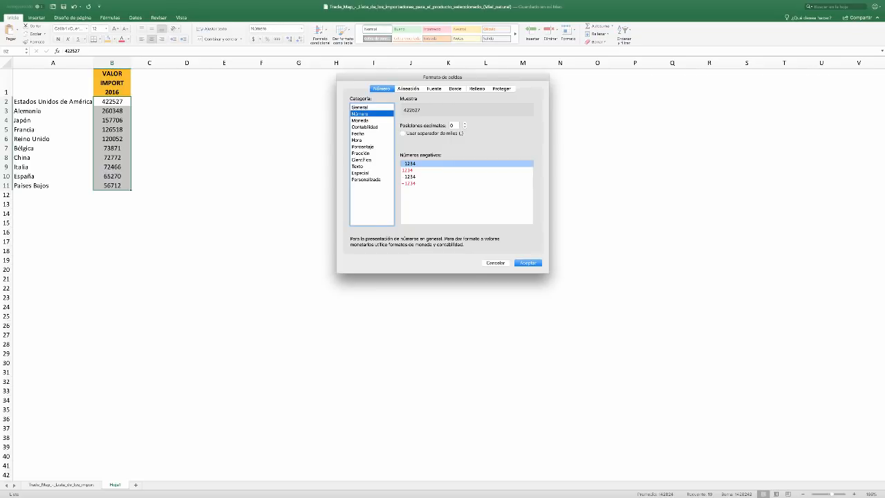
left_click(403, 134)
key("Return")
left_click(149, 167)
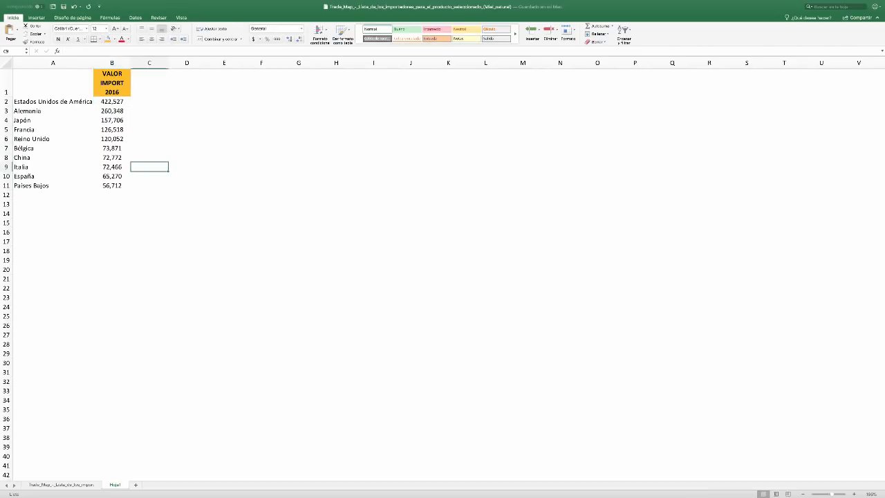
Copy the formatted B1 heading to C1 and replace its text with "POSICIÓN A"
left_click(112, 83)
key("super+c")
left_click(150, 83)
key("super+v")
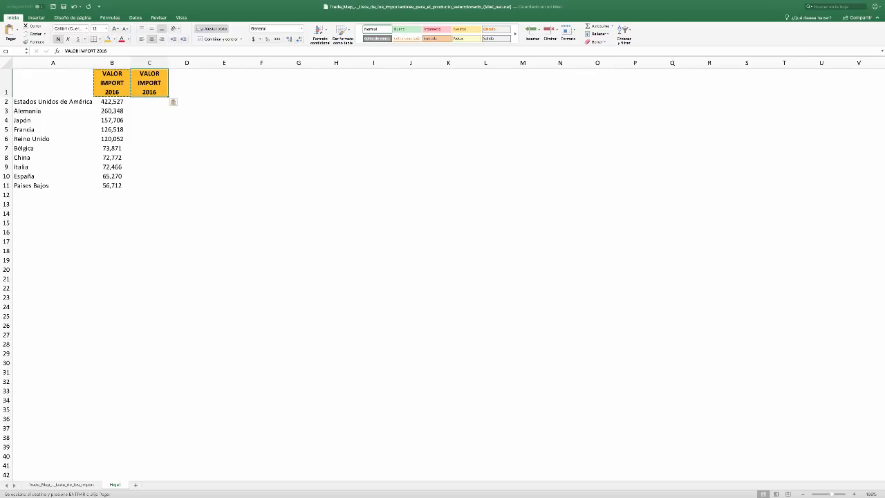
type("POSICI")
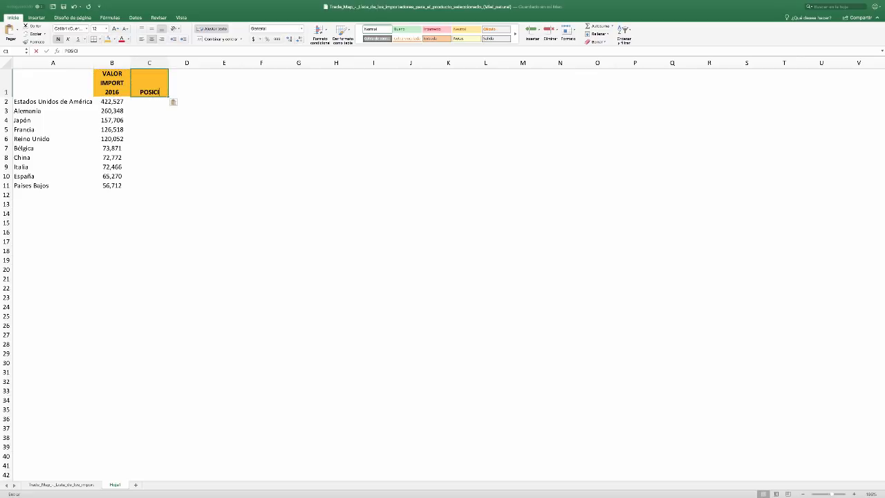
type("ÓN")
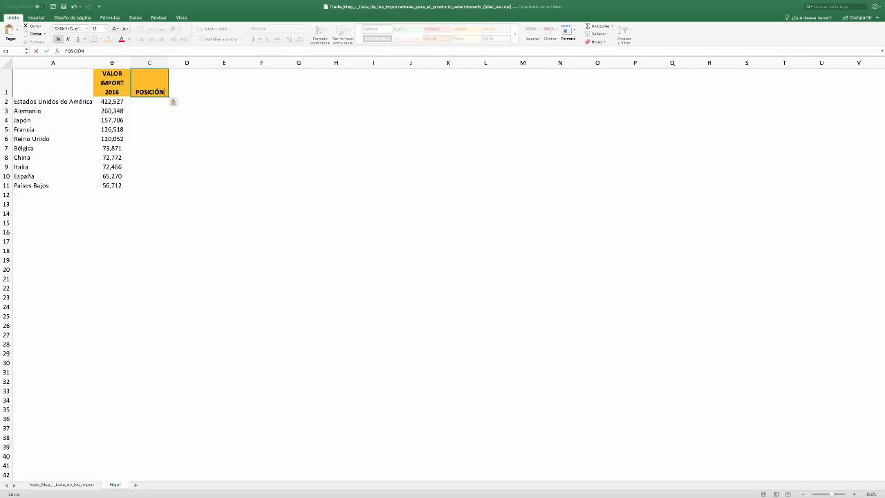
type(" A")
key("Return")
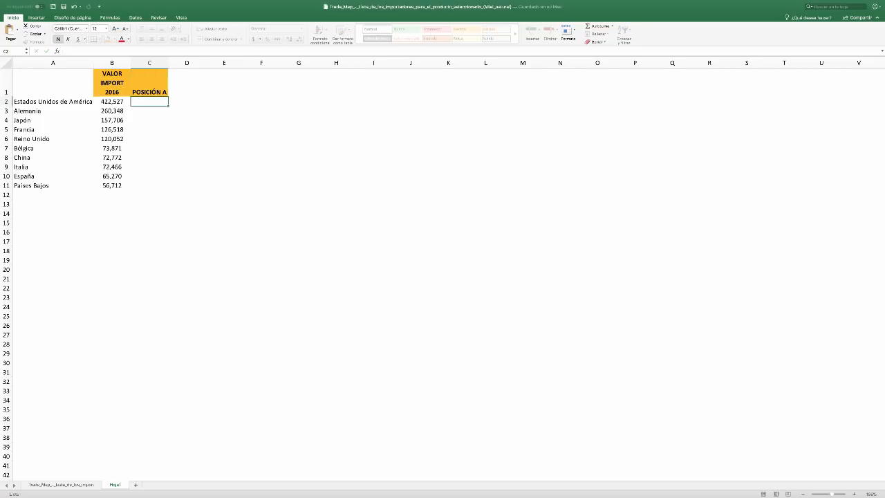
Center the C1 heading vertically and apply outline and inside borders to the header cells B1:G1
left_click(150, 83)
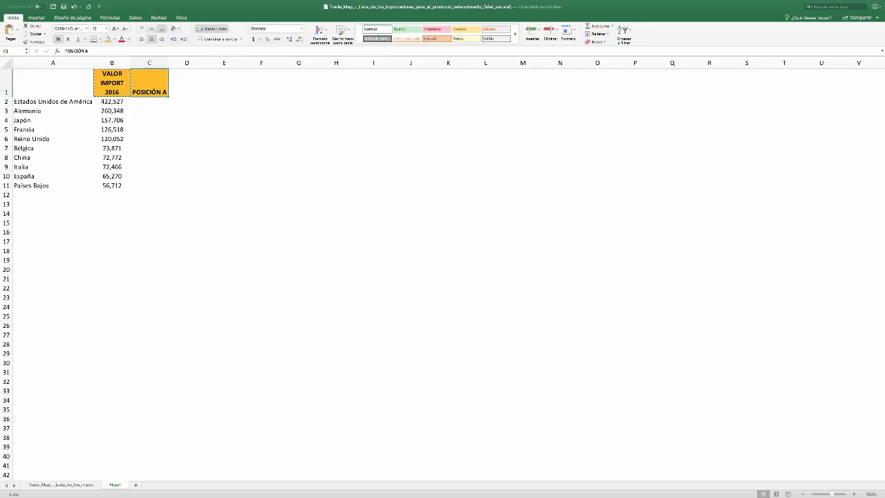
left_click(151, 29)
left_click_drag(112, 83, 315, 83)
key("super+1")
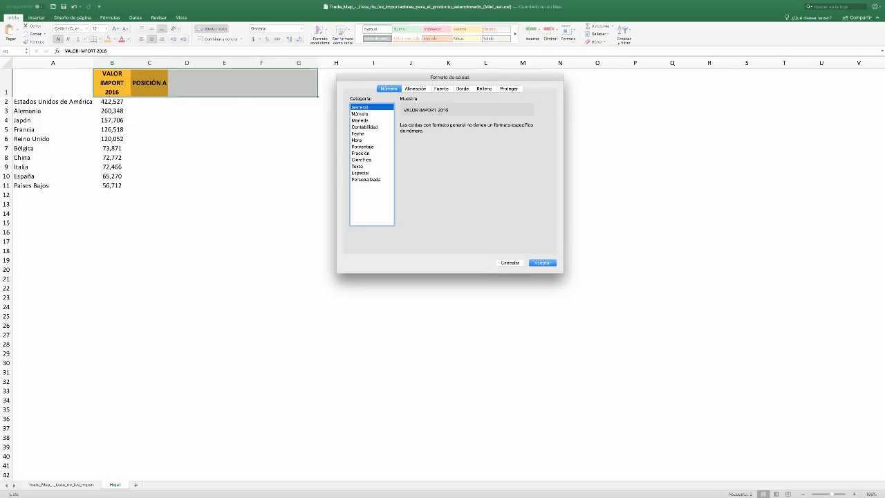
left_click(462, 88)
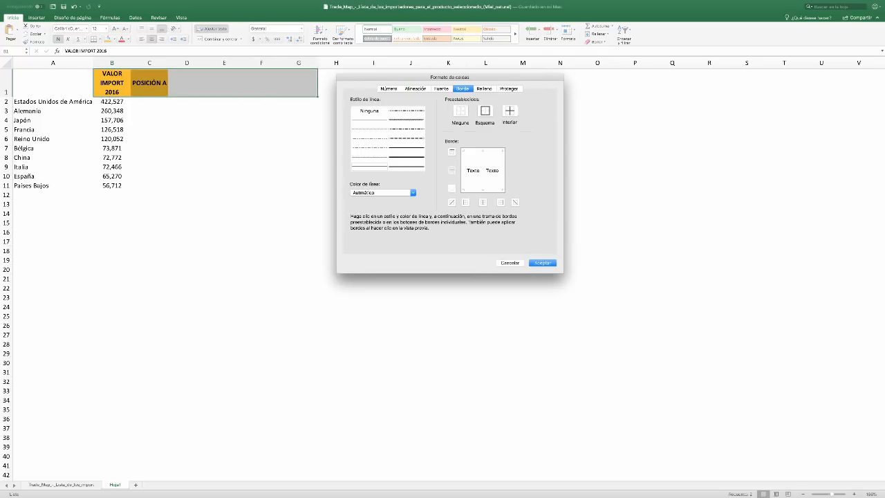
left_click(485, 110)
left_click(510, 111)
key("Return")
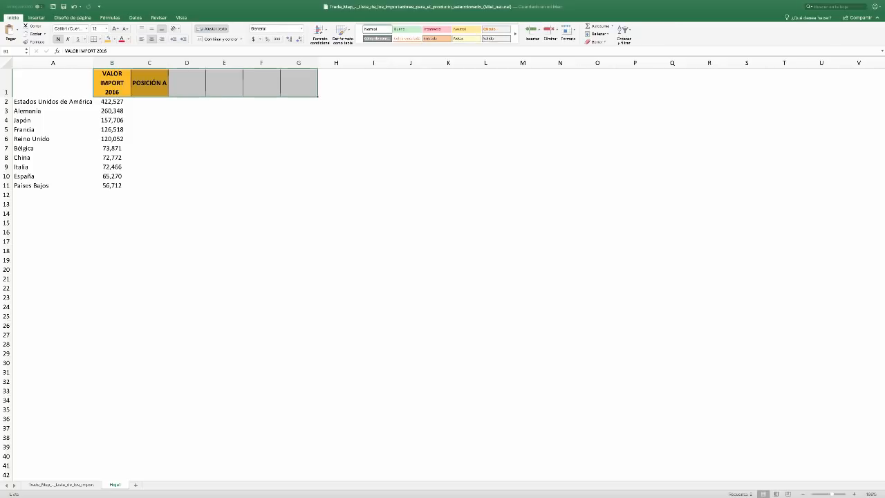
Check the market-selection criteria table in the PDF annex and the honey importers list in Trade Map, ending back in the Excel worksheet
left_click(112, 83)
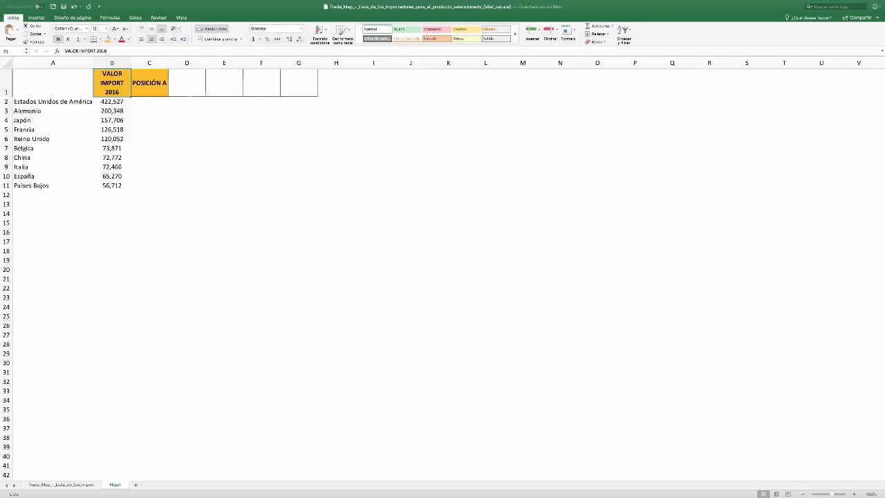
left_click(149, 102)
key("super+Tab")
key("super+Tab")
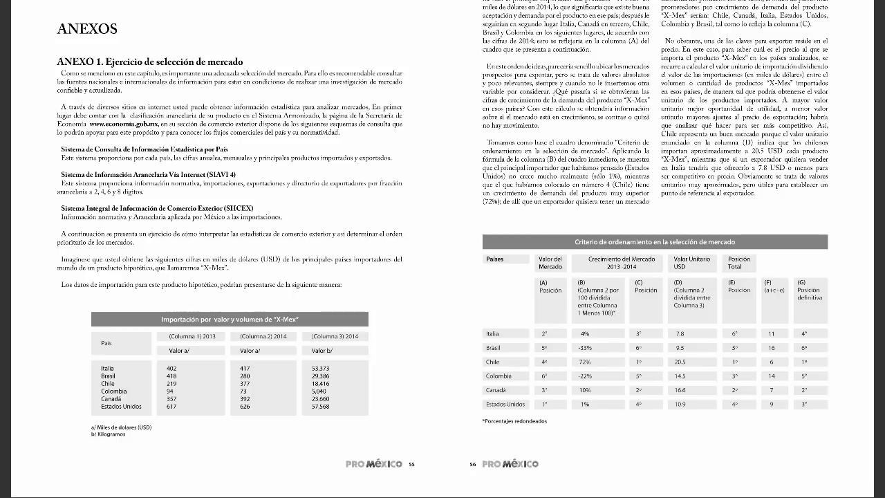
key("super+Tab")
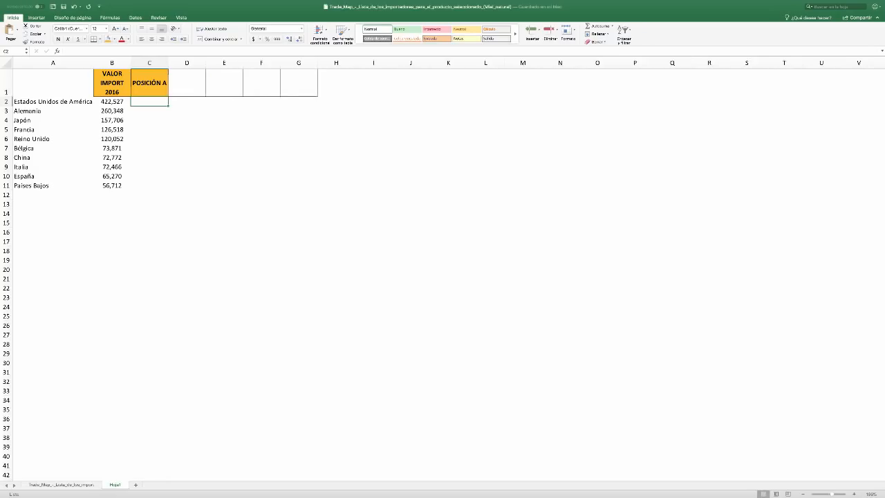
key("super+Tab")
key("super+Tab")
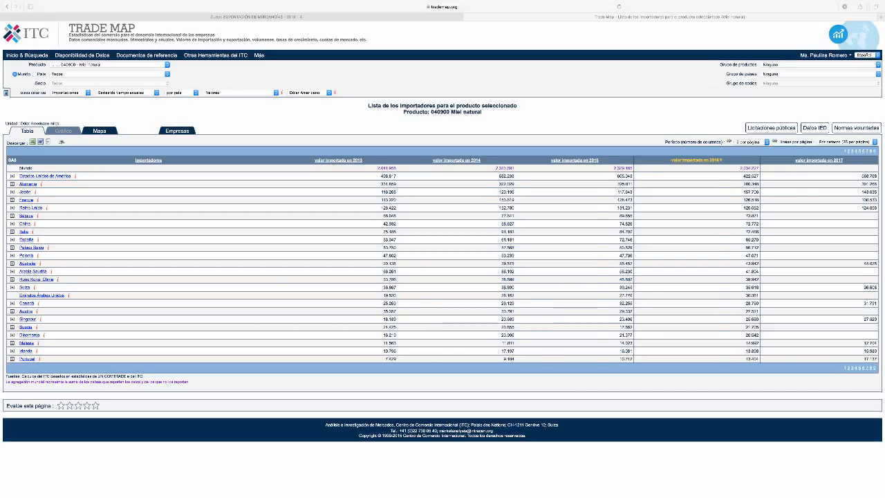
key("super+Tab")
Enter centered position numbers 1 in C2 and 2 in C3 under POSICIÓN A
type("1")
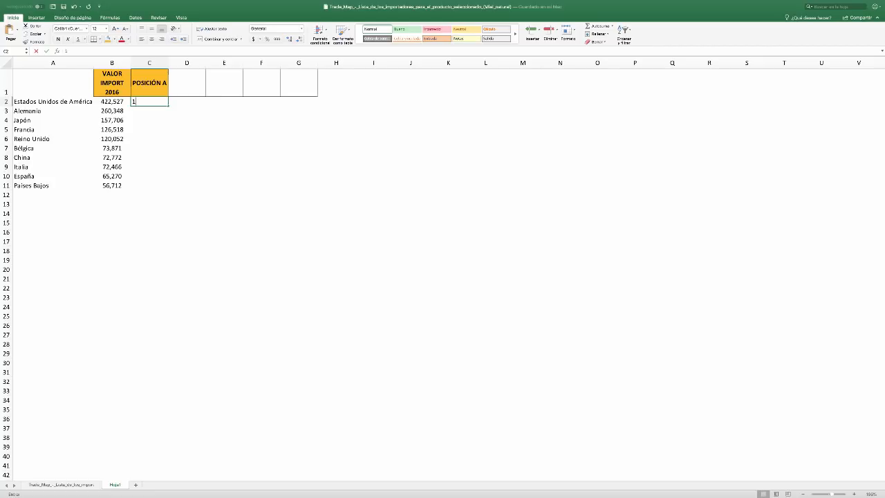
key("Return")
key("Up")
key("super+e")
key("super+c")
key("Down")
key("super+v")
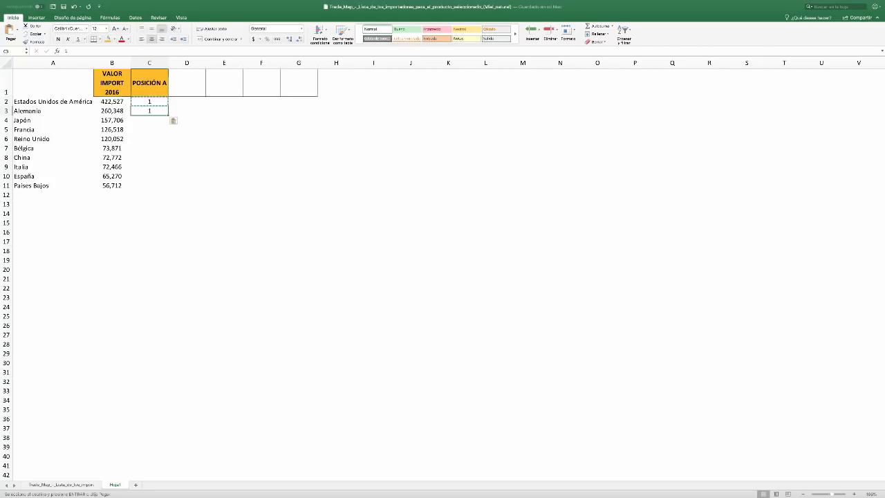
type("2")
key("Return")
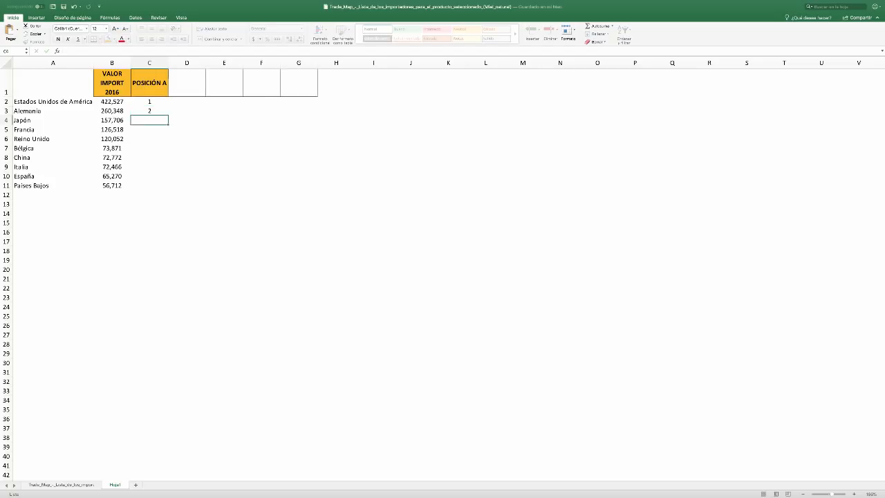
Extend the number series from C2:C3 down to C11 to rank the ten countries 1 to 10
key("Up")
key("Up")
key("shift+Down")
key("super+c")
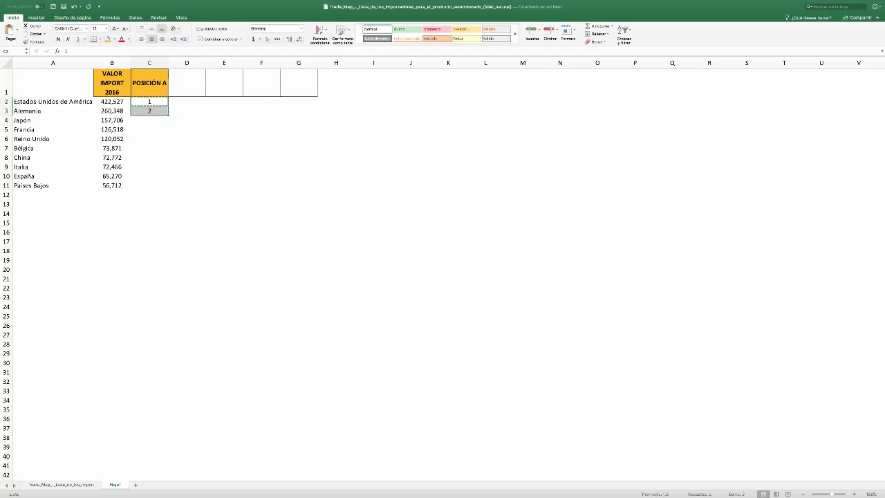
left_click_drag(168, 115, 167, 195)
key("Escape")
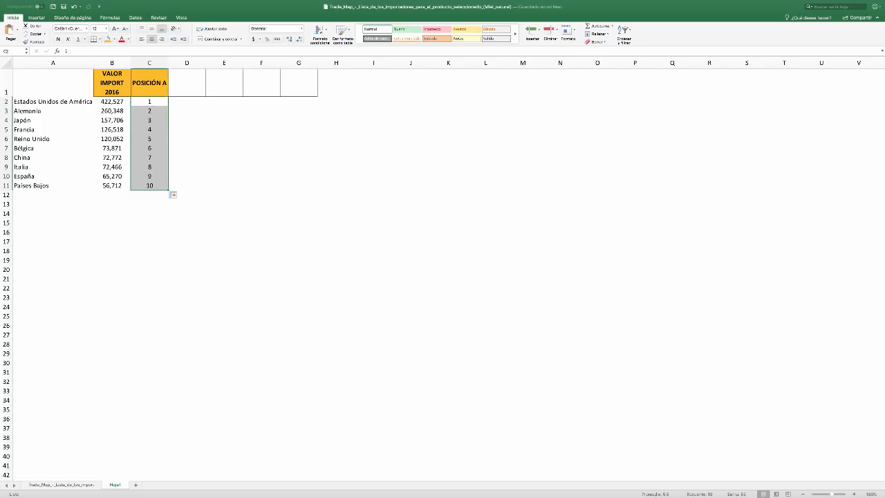
left_click(187, 139)
Apply outline and inside borders to the table body A2:G11
left_click(53, 111)
key("Up")
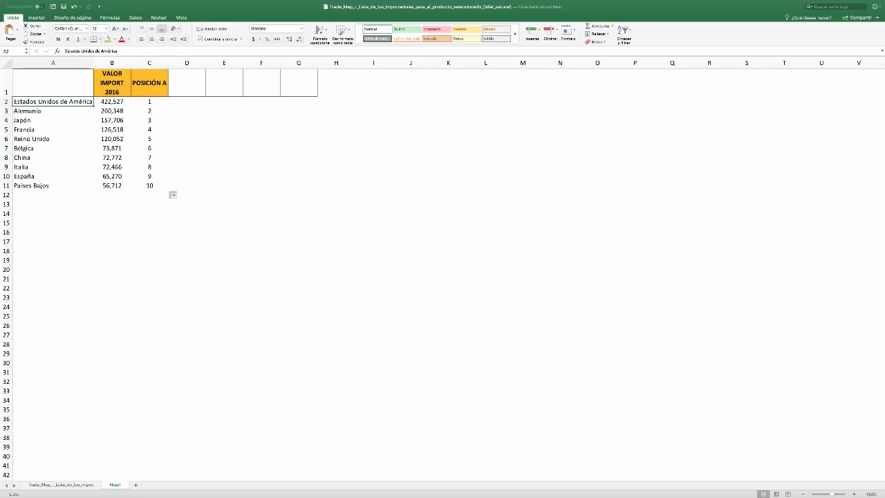
key("shift+Down")
key("shift+Down")
key("shift+Down")
key("shift+Down")
key("shift+Down")
key("shift+Down")
key("shift+Down")
key("shift+Down")
key("shift+Down")
key("shift+Right")
key("shift+Right")
key("shift+Right")
key("shift+Right")
key("shift+Right")
key("shift+Right")
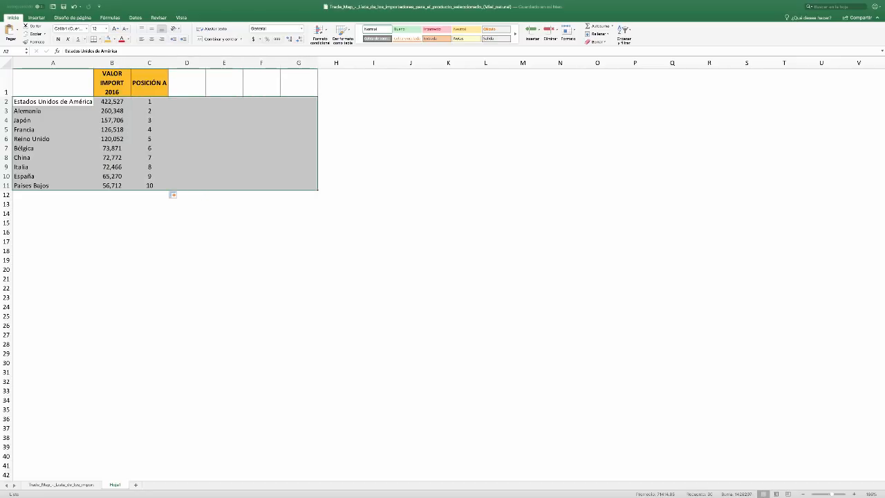
key("super+1")
left_click(485, 111)
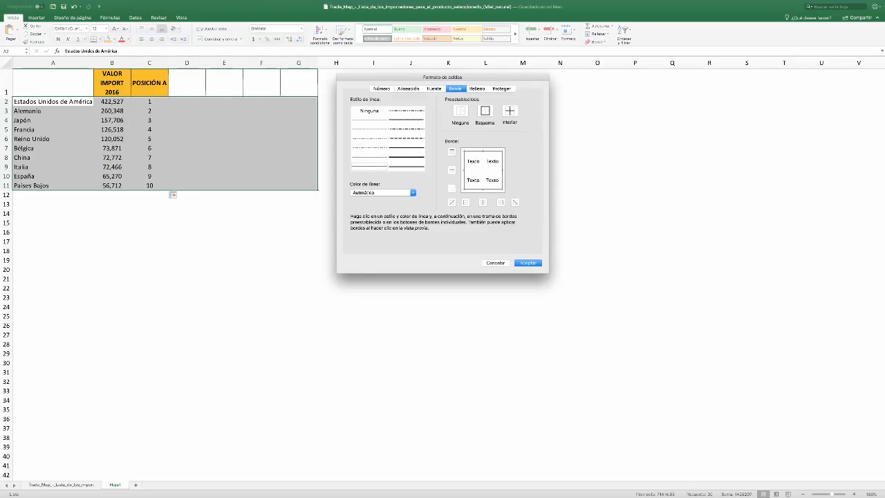
left_click(510, 110)
key("Return")
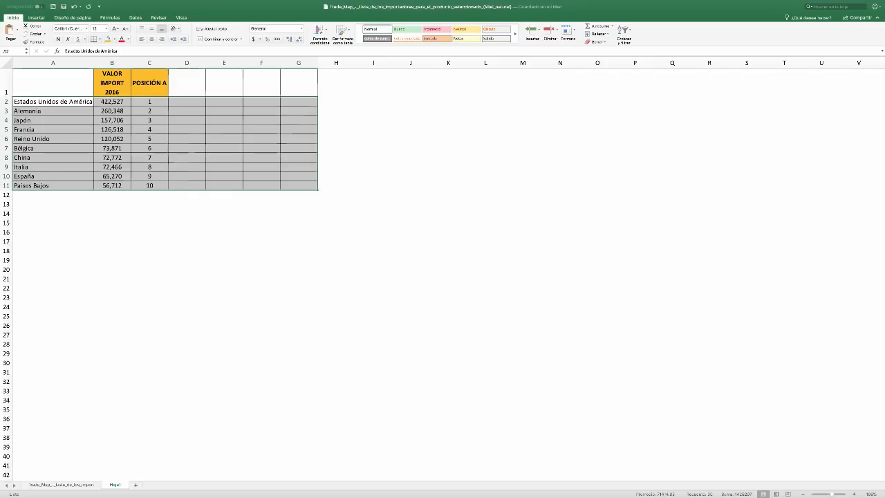
left_click(261, 157)
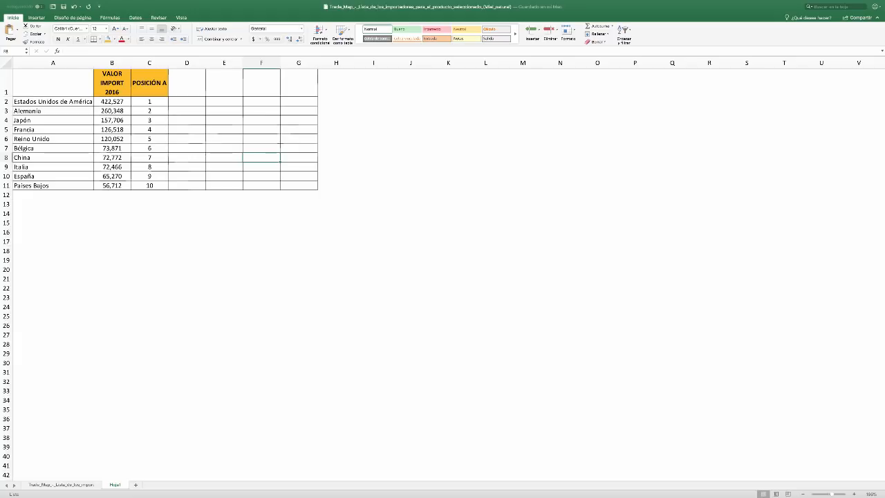
Enter the heading "PAÍSES" in A1 without the autocompleted text, and undo any stray entry in A2
left_click(52, 83)
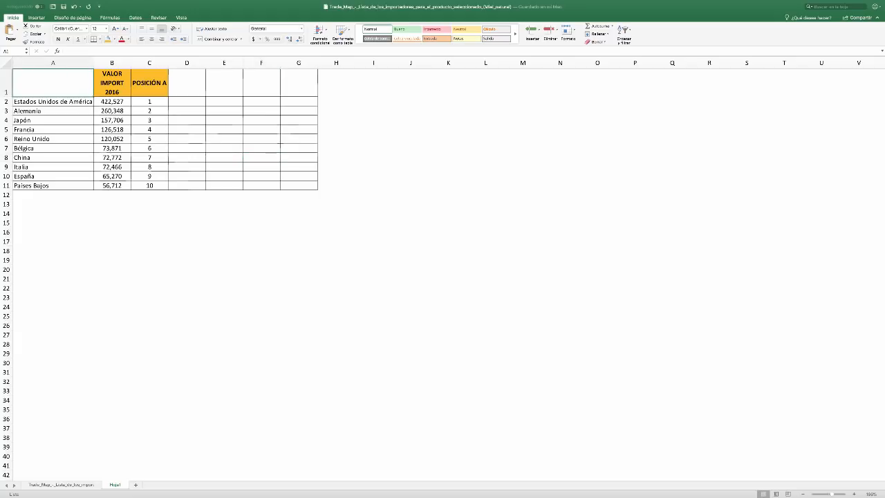
type("PAÍSES")
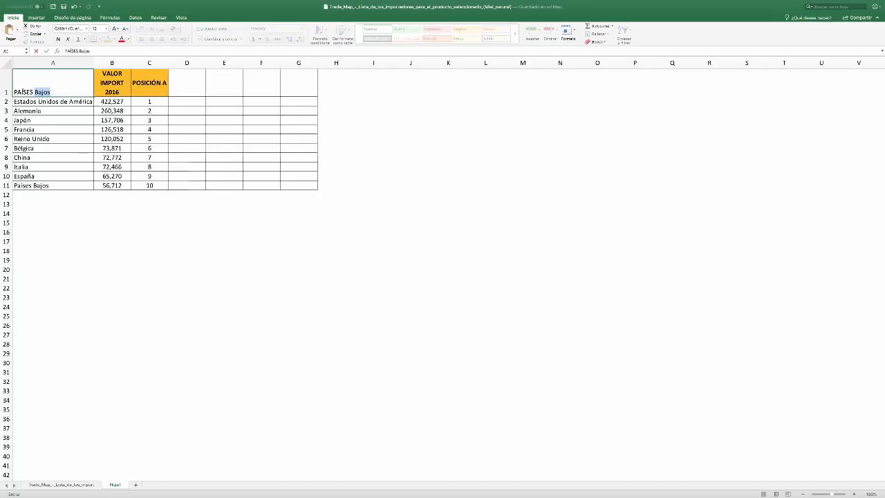
key("Delete")
key("Return")
type("Ç")
key("Return")
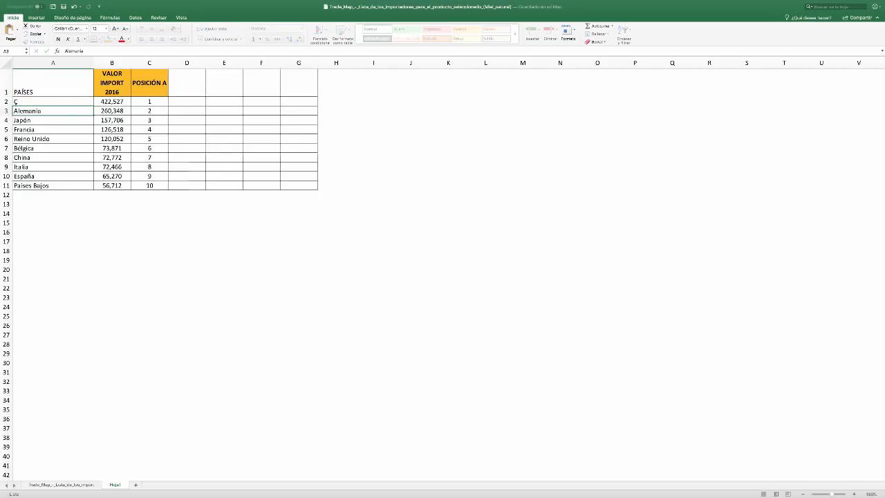
key("super+z")
key("Up")
Make the PAÍSES heading in A1 bold and give the cell a green theme fill
key("super+b")
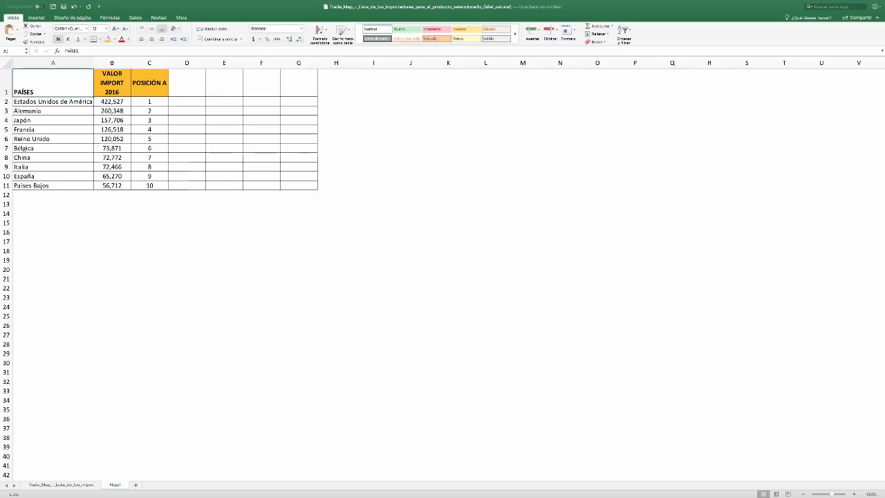
left_click(114, 39)
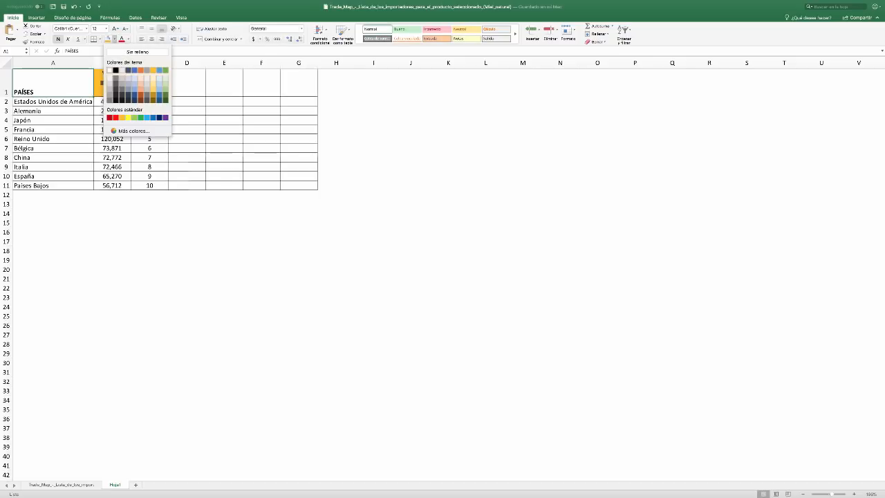
left_click(166, 71)
left_click(149, 110)
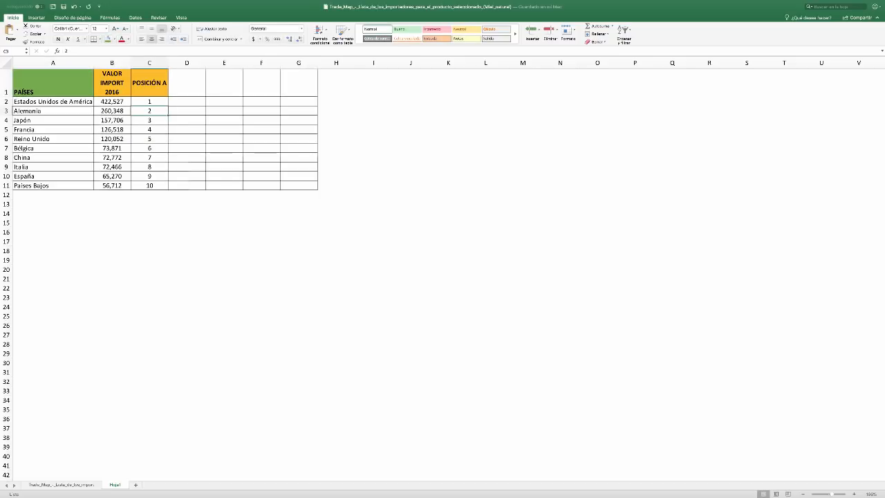
Consult the PDF annex's criteria table, and switch the Trade Map honey importers list to the Indicadores view
left_click(149, 83)
key("super+Tab")
key("super+Tab")
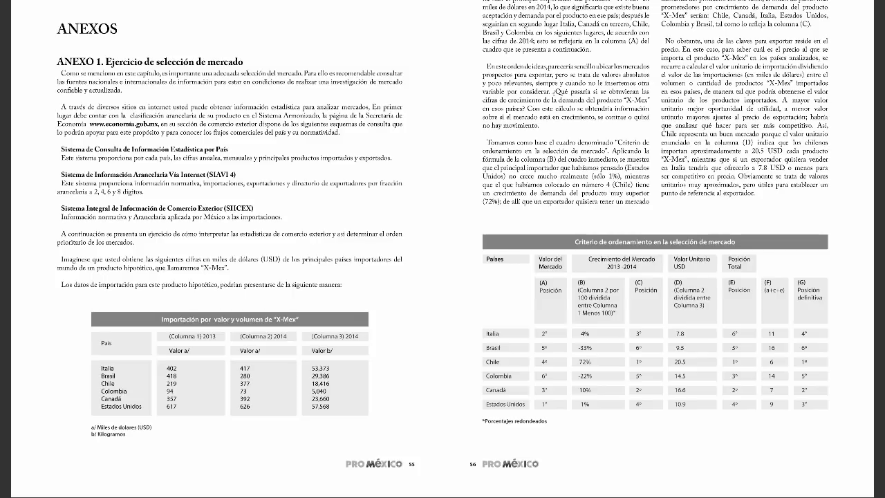
key("super+Tab")
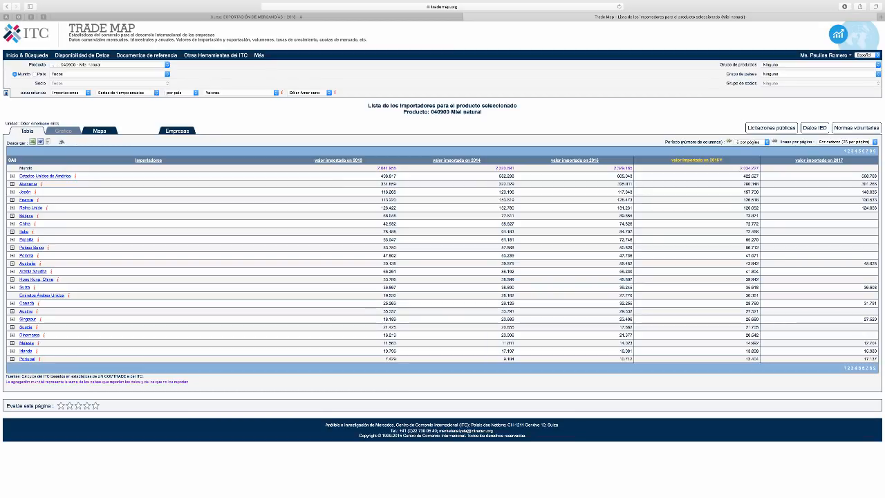
left_click(125, 92)
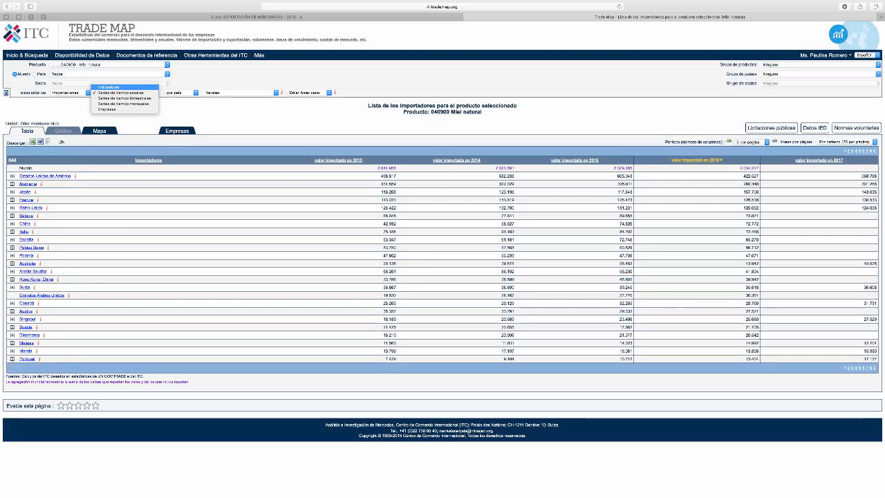
left_click(109, 87)
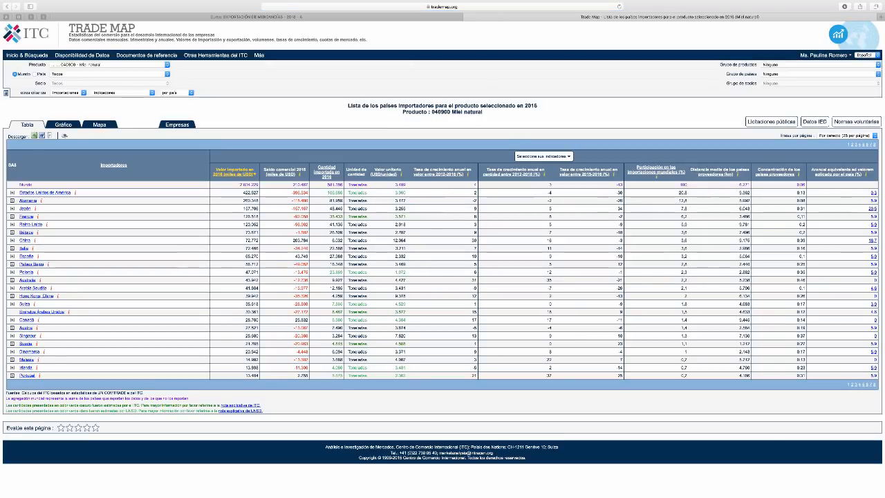
scroll(327, 249, "up", 1)
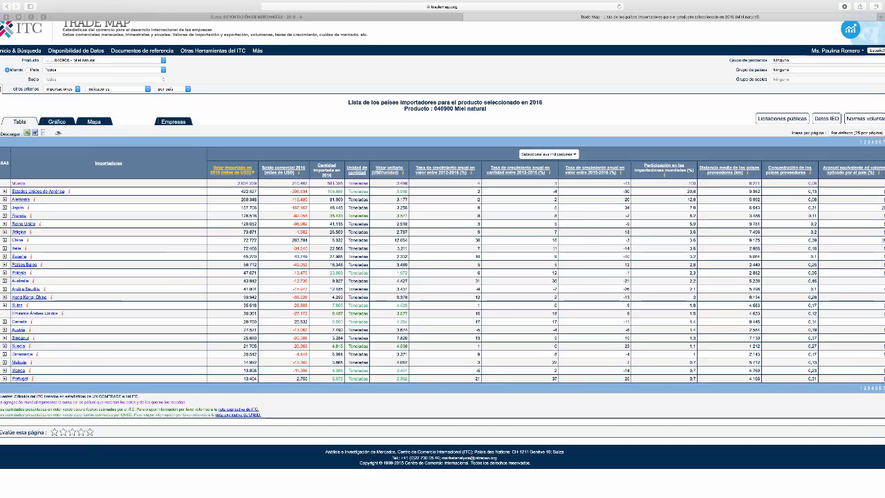
Take the Trade Map browser and Excel out of full screen and arrange them side by side in a split view
key("super+Tab")
key("super+Tab")
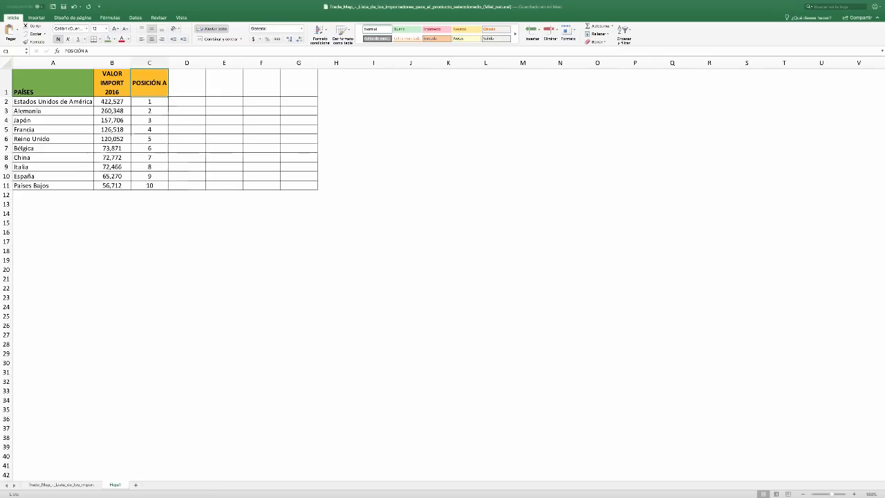
key("super+Tab")
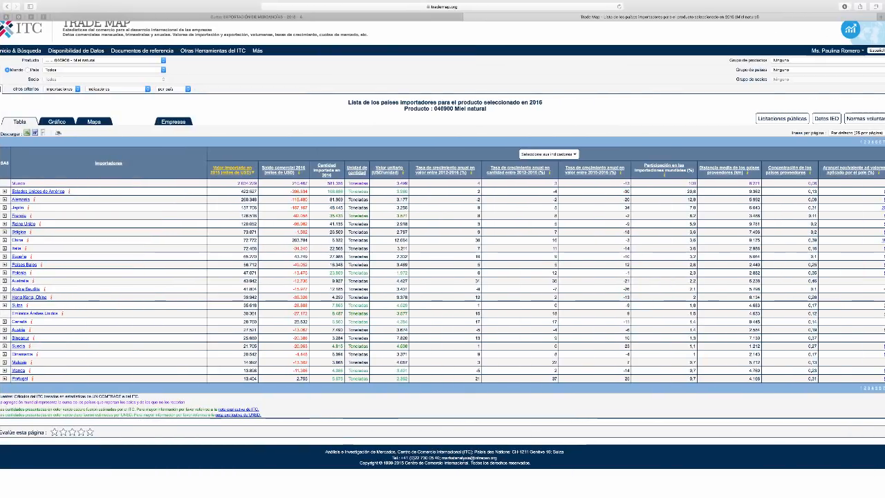
key("Escape")
key("super+Tab")
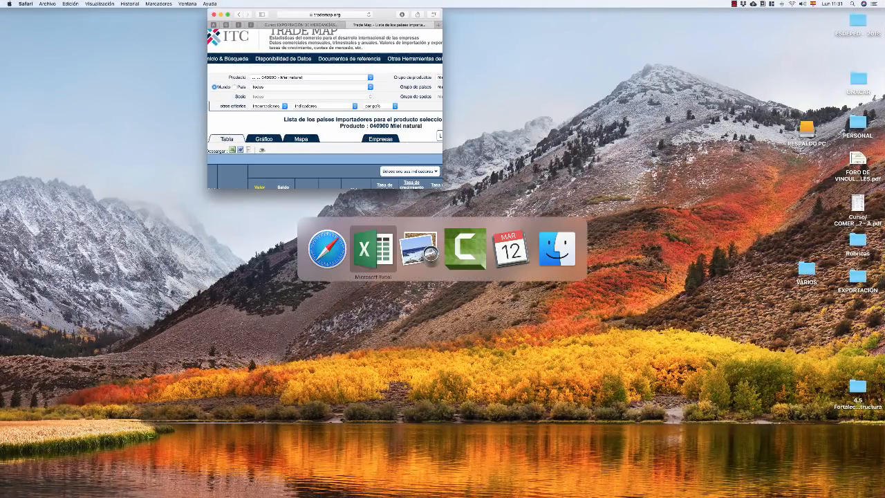
key("Escape")
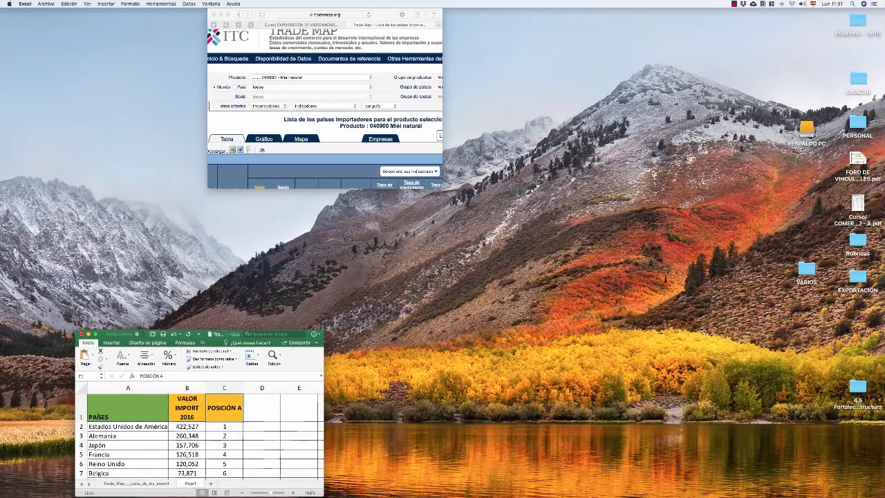
left_click(228, 14)
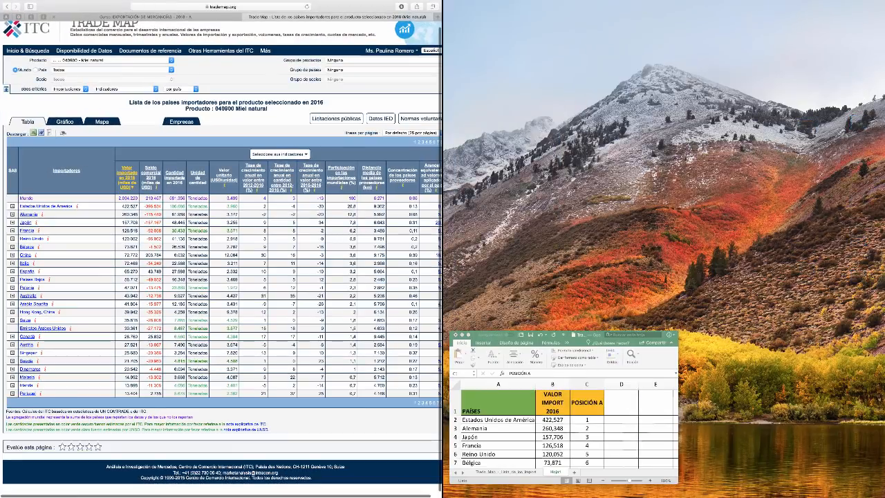
left_click(564, 408)
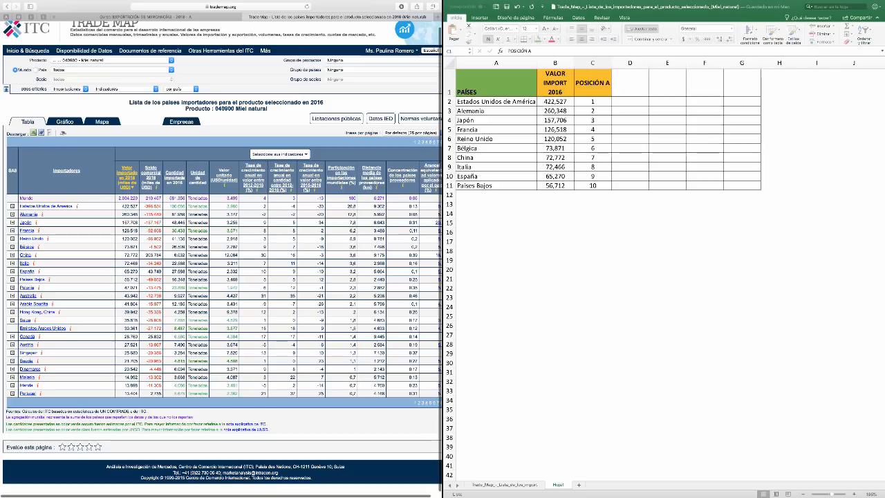
Compare the worksheet's ten countries with the Trade Map indicator columns, and consult the growth criteria in the PDF annex
left_click(593, 85)
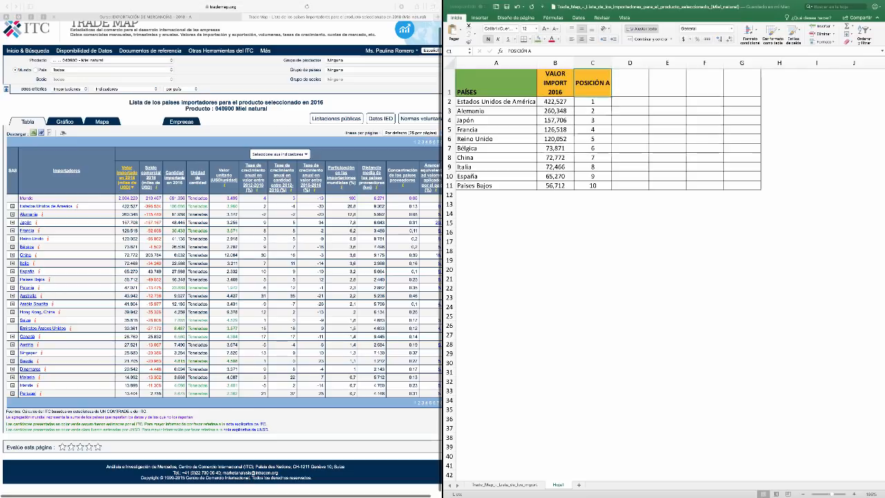
left_click(495, 177)
left_click(496, 185)
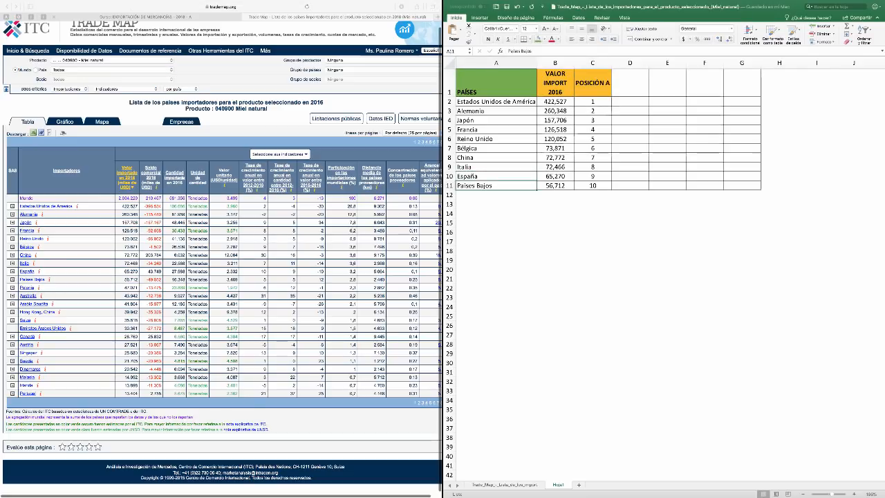
scroll(496, 185, "right", 1)
scroll(608, 129, "left", 1)
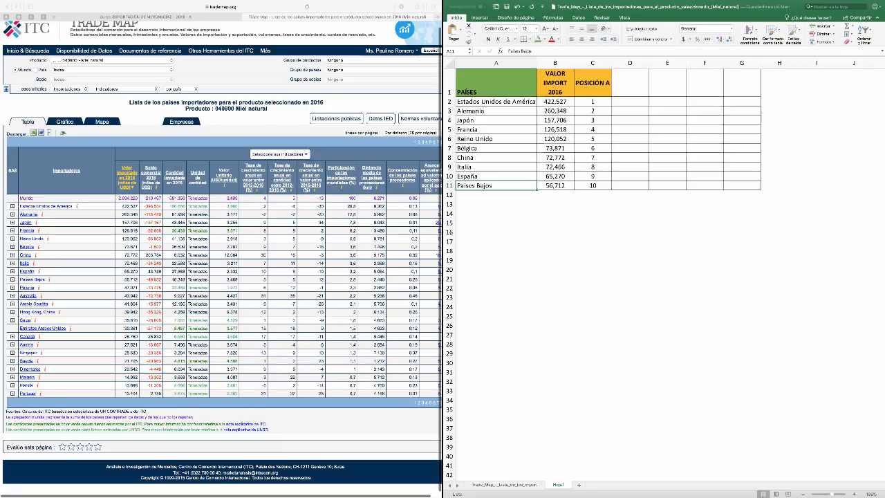
right_click(344, 233)
key("super+Tab")
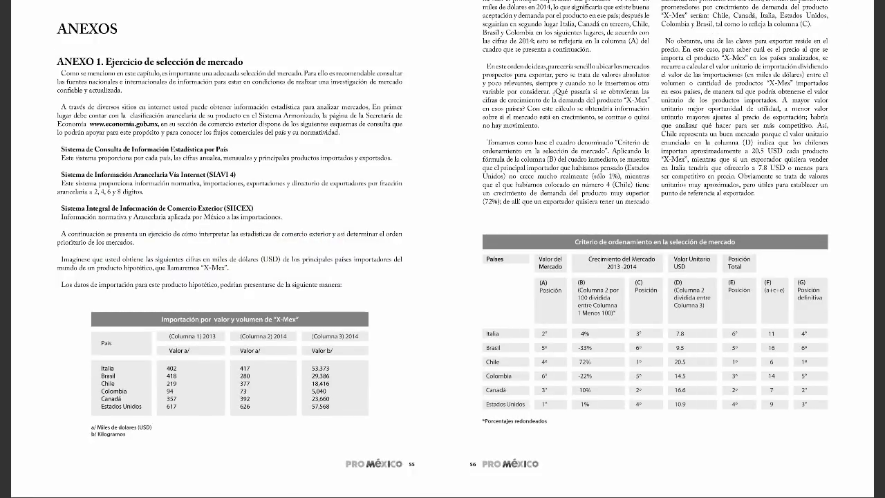
Return to the Trade Map and Excel split view and examine the growth-rate columns of the honey importers list
key("super+Tab")
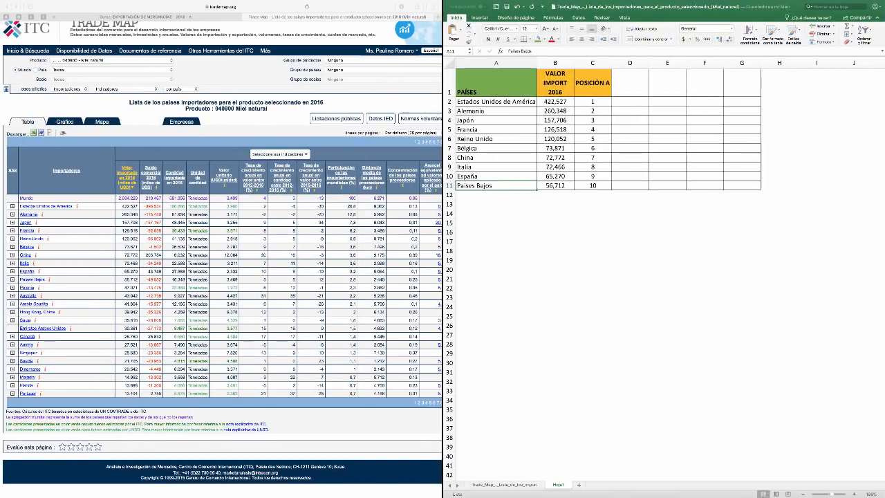
scroll(221, 259, "right", 2)
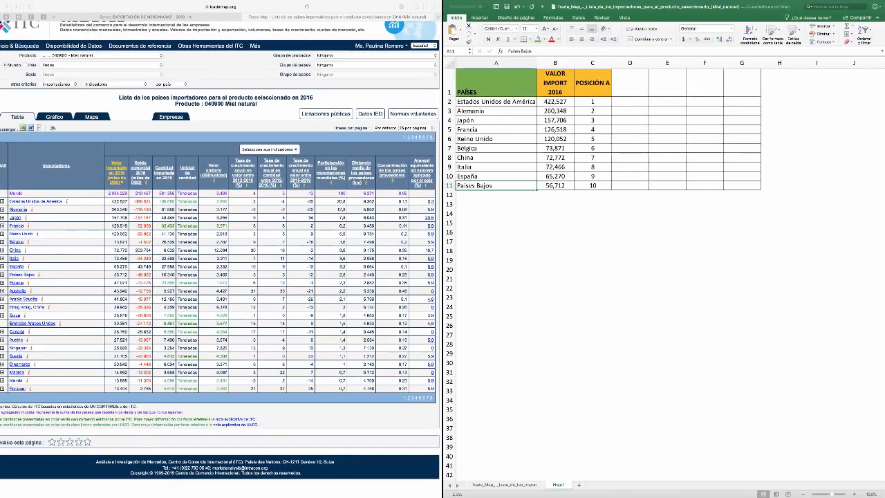
scroll(221, 259, "left", 2)
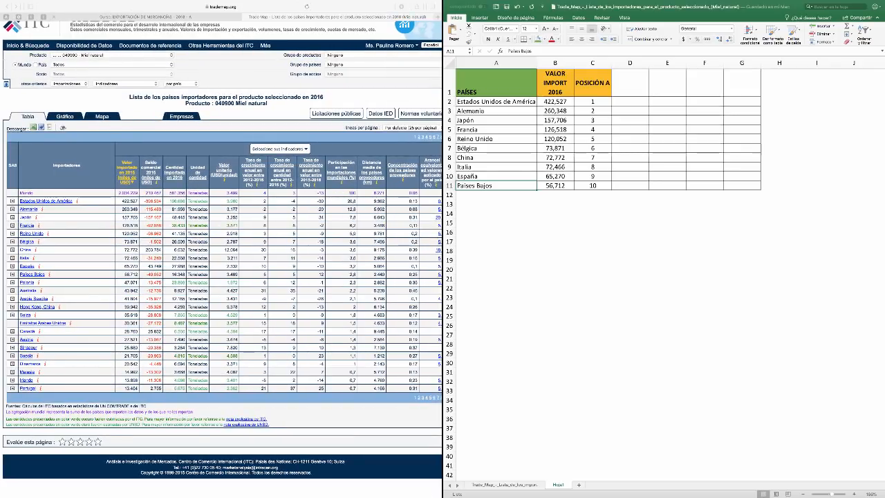
left_click(282, 193)
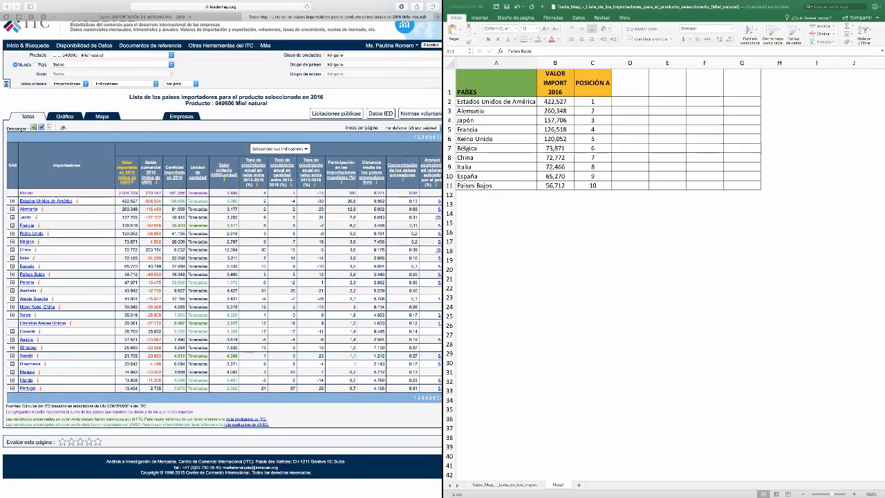
left_click_drag(283, 193, 282, 217)
left_click(282, 217)
Copy the POSICIÓN A heading from C1 into cells D1 through G1
left_click(593, 83)
left_click(592, 83)
key("super+c")
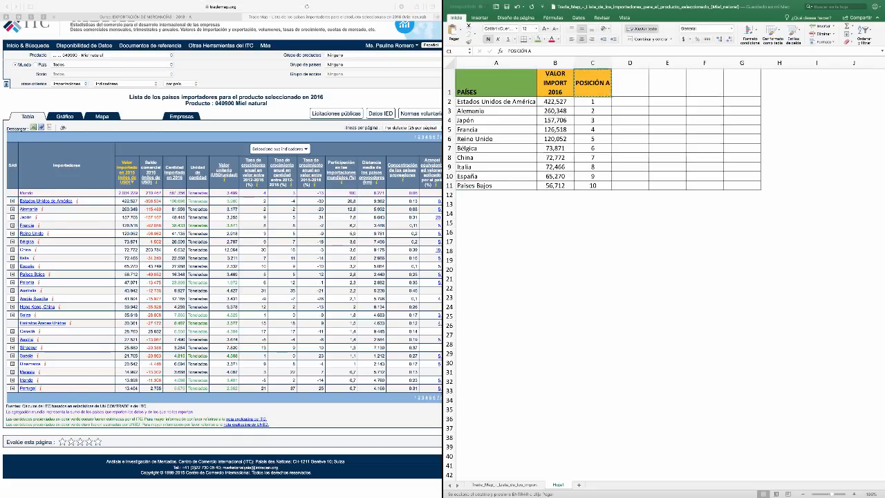
left_click(630, 83)
key("super+v")
key("Right")
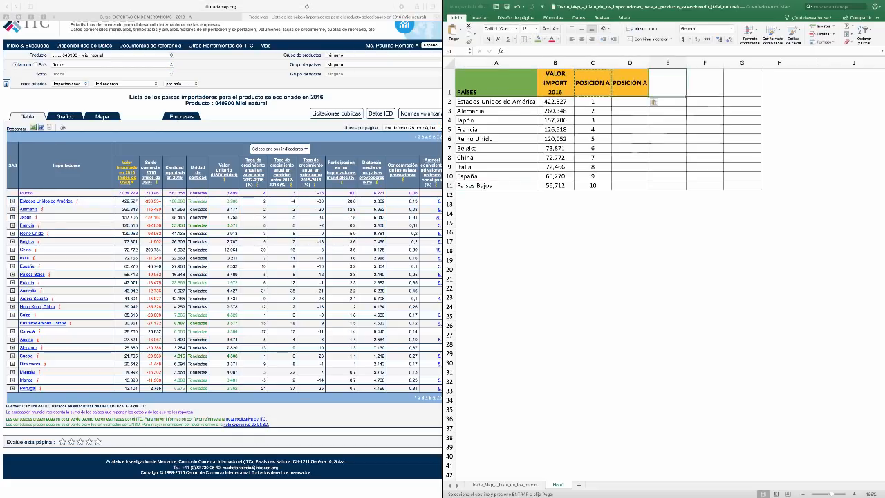
key("super+v")
key("Right")
key("super+v")
key("Right")
key("super+v")
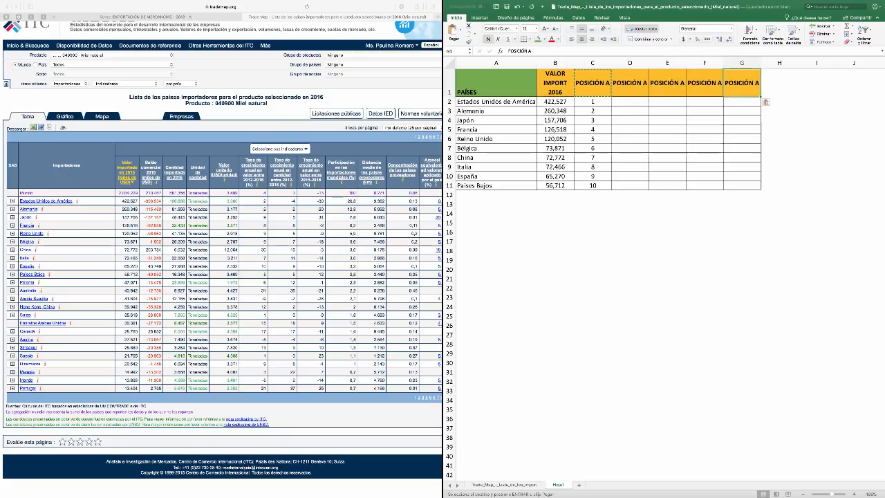
Change the heading in D1 to CRECIMIENTO and widen column D so the word fits on one line
double_click(630, 83)
double_click(629, 83)
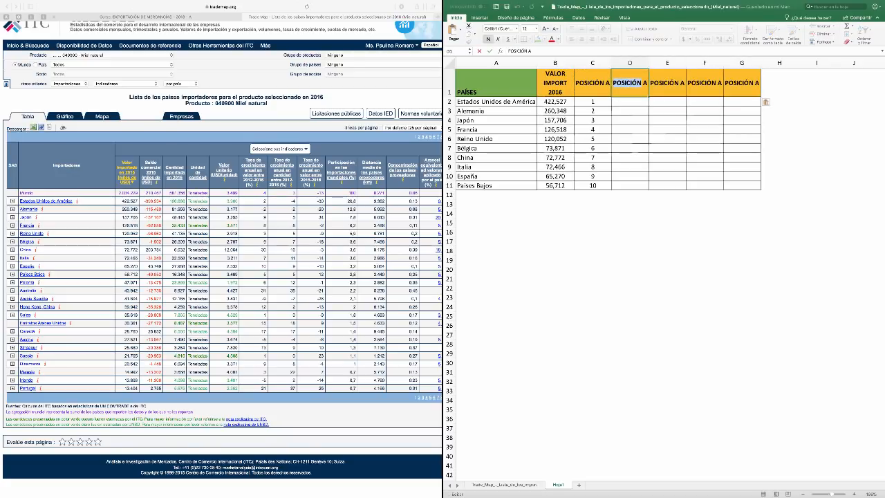
key("shift+Right")
key("shift+Right")
type("CRECIMIENTO")
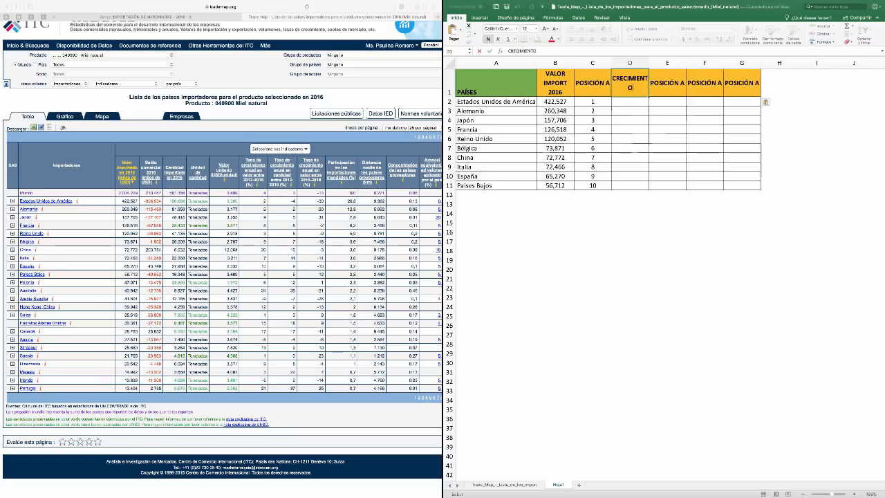
key("Tab")
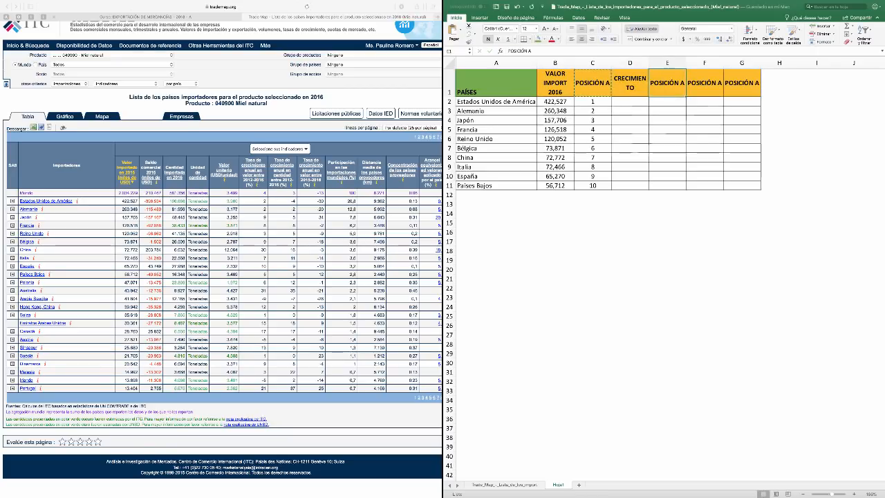
left_click_drag(649, 63, 655, 63)
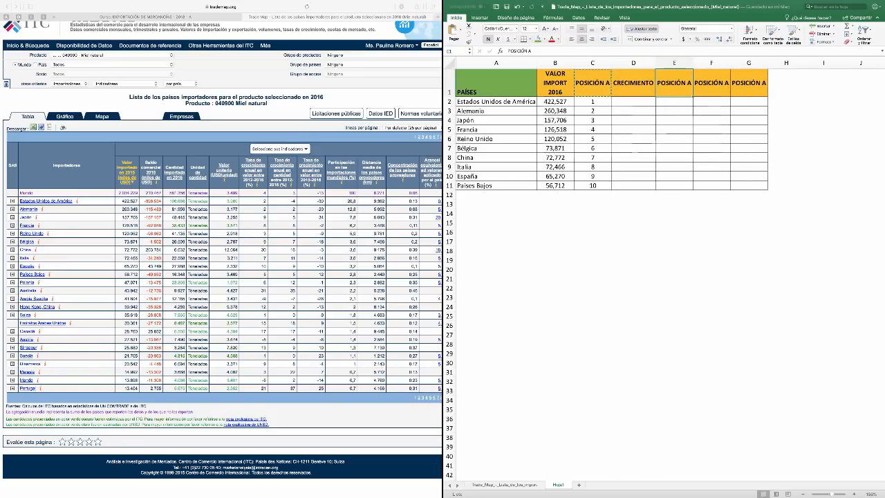
Change the heading in E1 to POSICIÓN B
double_click(686, 83)
key("BackSpace")
type("B")
left_click(634, 101)
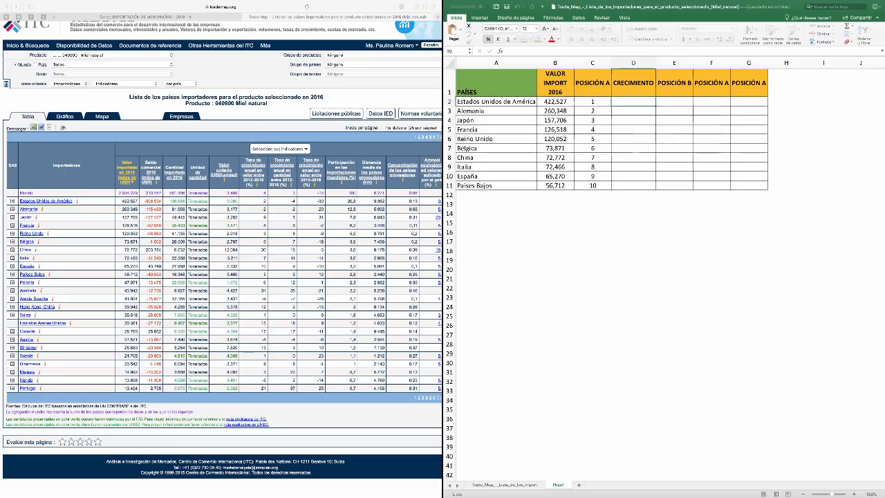
Set the heading in F1 to VALOR UNITARIO and the one in G1 to POSICIÓN C
left_click(712, 83)
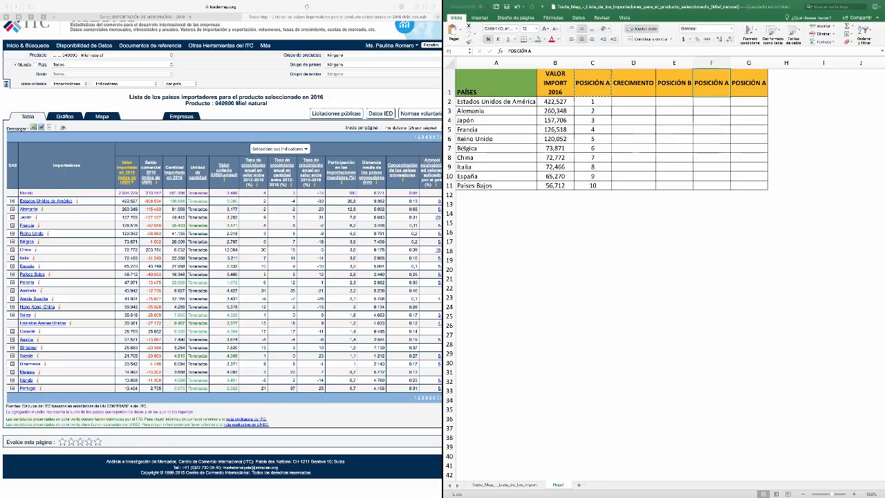
type("VALOR U")
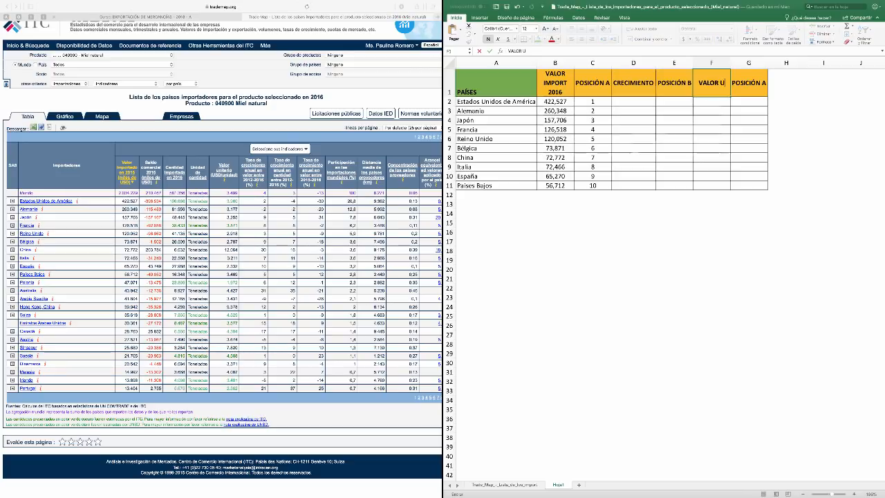
type("NITARIO")
key("Tab")
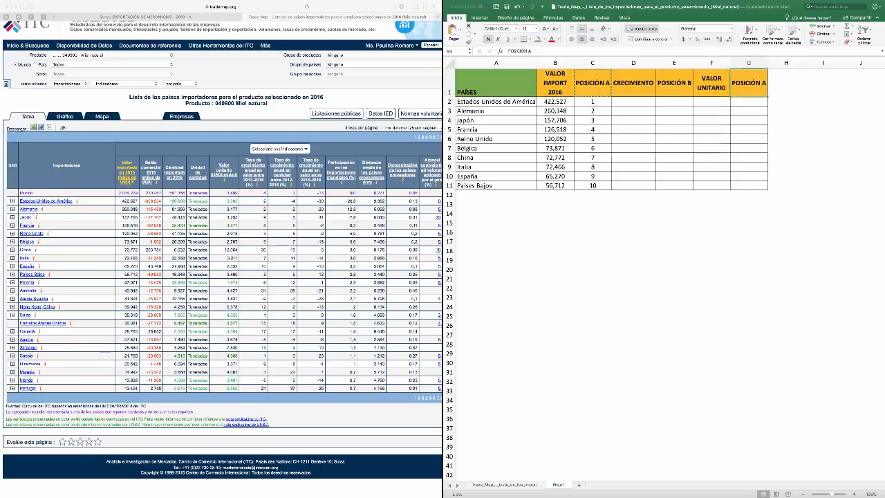
key("F2")
key("BackSpace")
type("C")
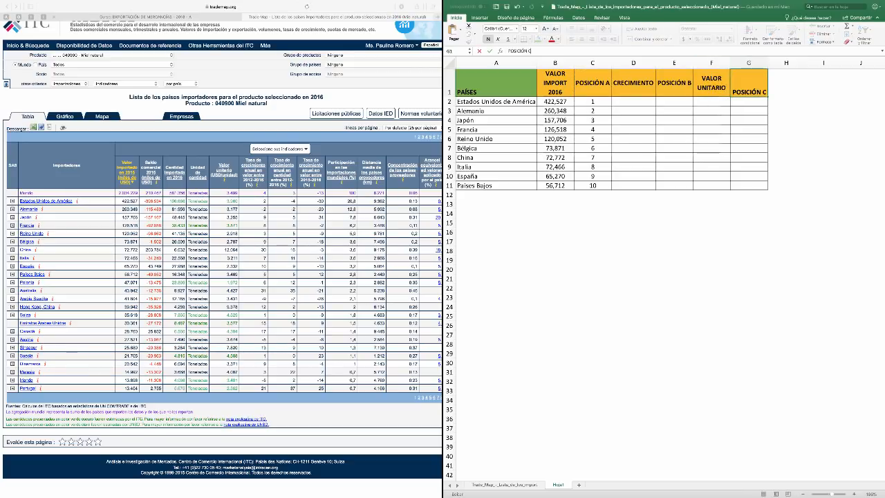
key("Return")
Enter the CRECIMIENTO values -13, -30 and -20 for Estados Unidos de América, Alemania and Japón in D2:D4
left_click(634, 101)
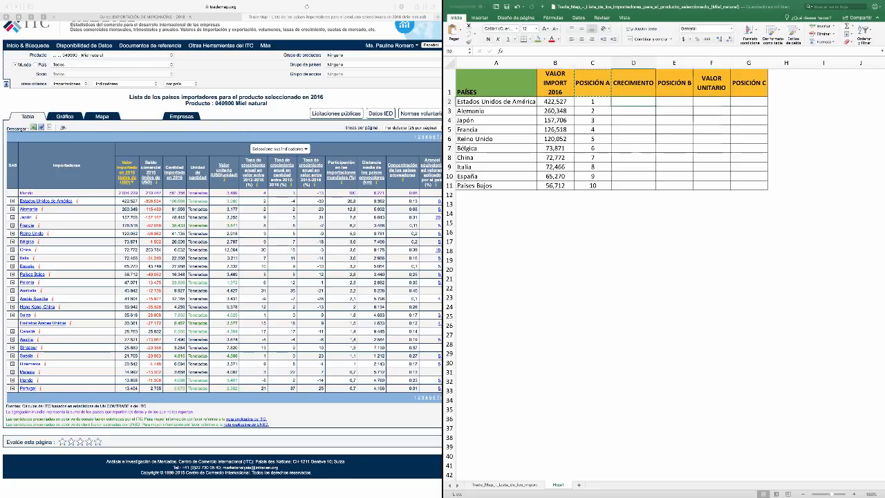
type("=")
type("3")
key("Return")
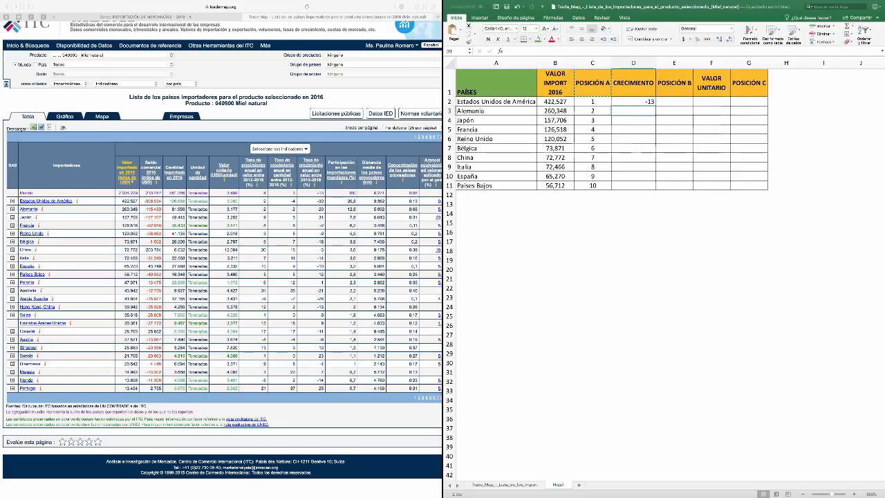
type("-3")
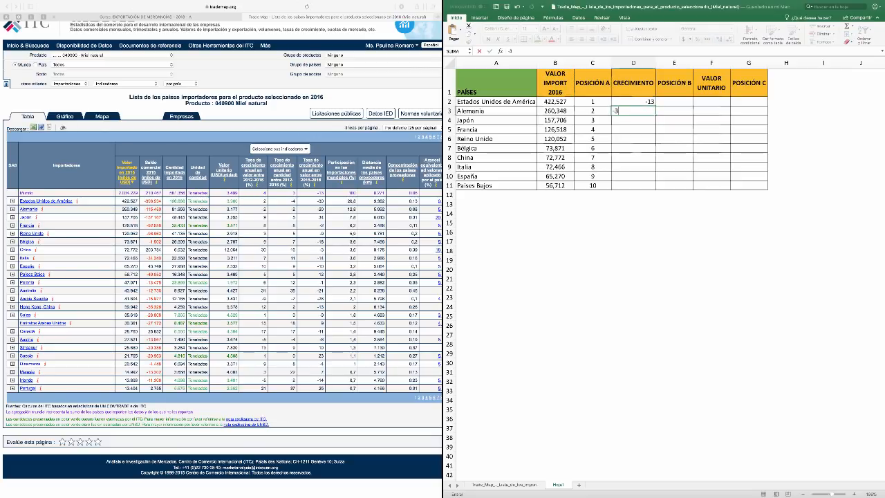
type("0")
key("Return")
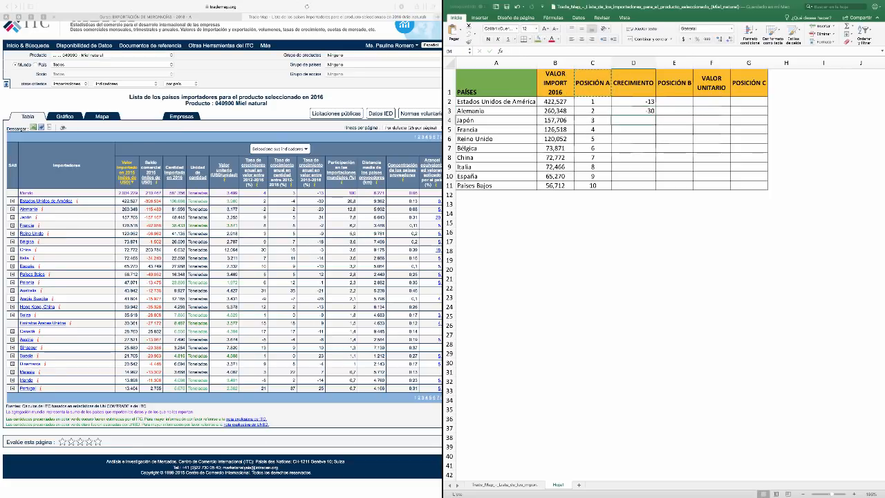
type("-20")
key("Return")
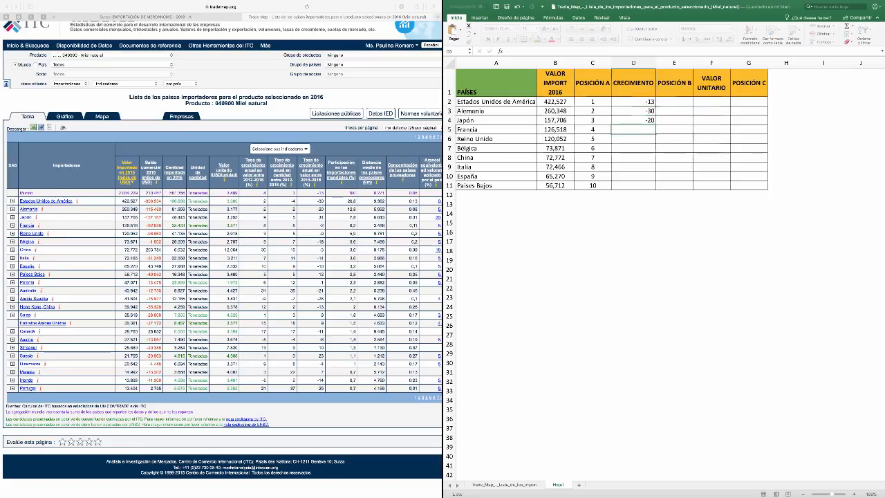
Enter the CRECIMIENTO values 34, -2 and -9 for Francia, Reino Unido and Bélgica in D5:D7
scroll(221, 259, "right", 1)
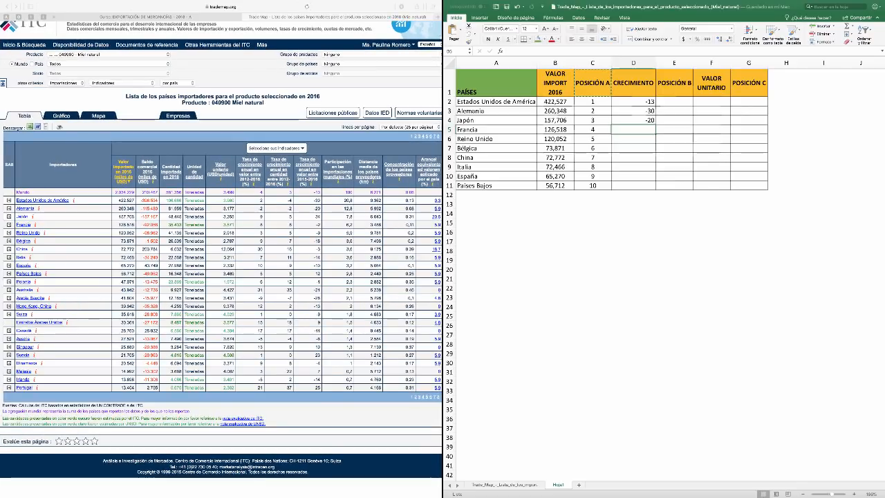
left_click(222, 259)
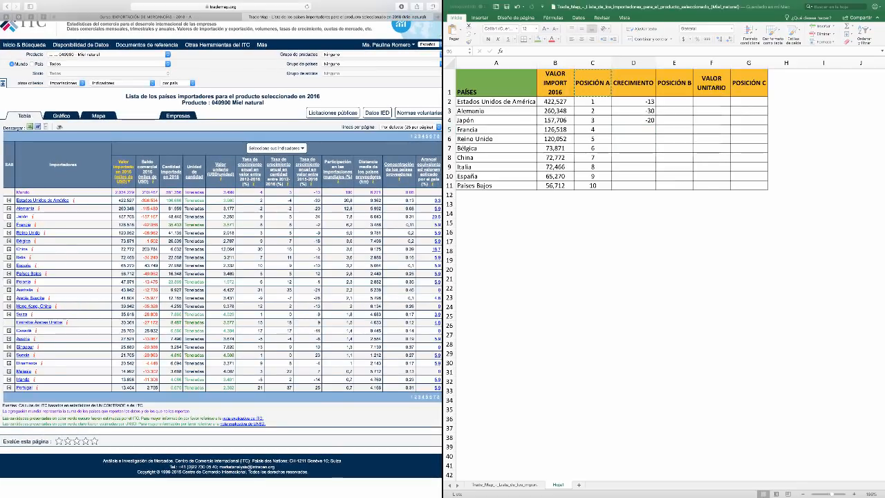
left_click(634, 130)
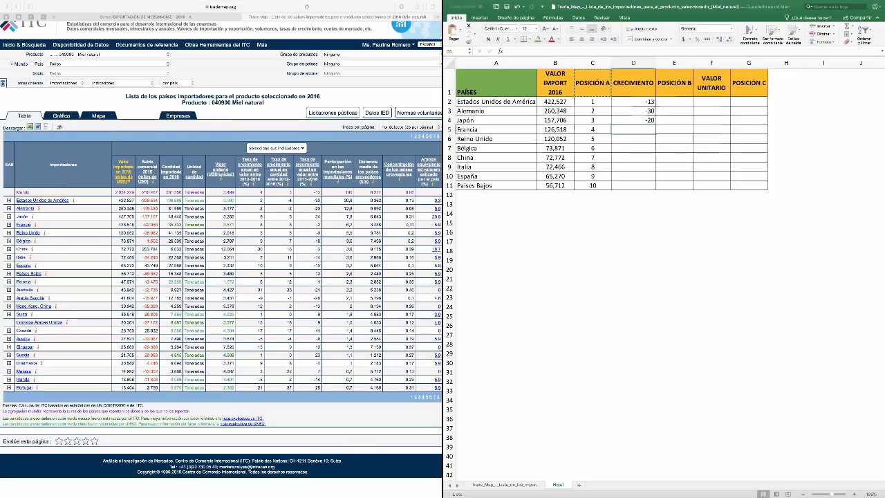
type("34")
key("Return")
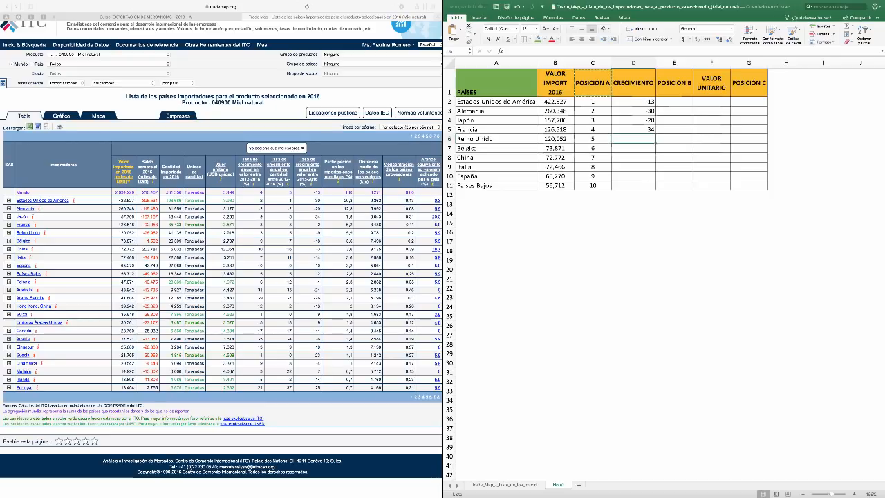
type("-2")
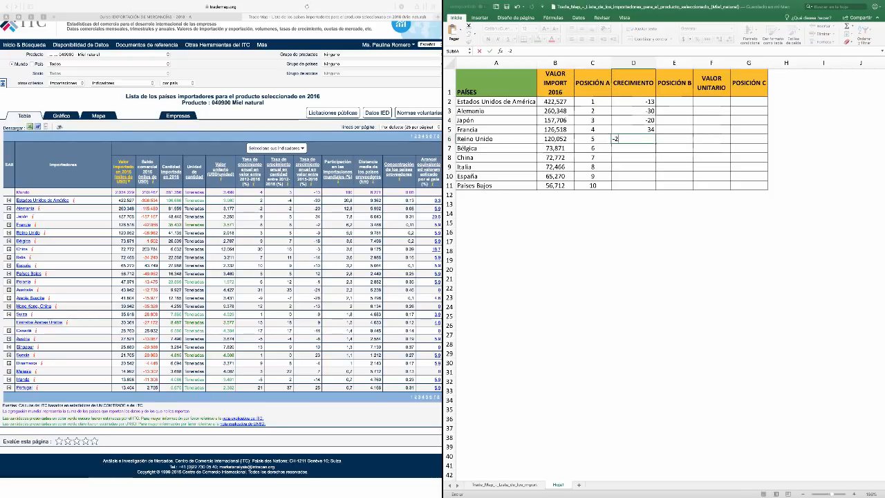
key("Return")
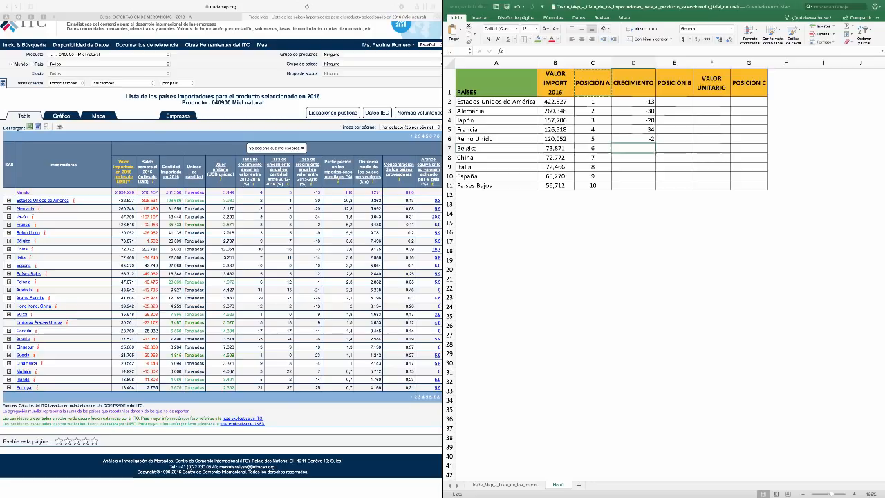
type("9")
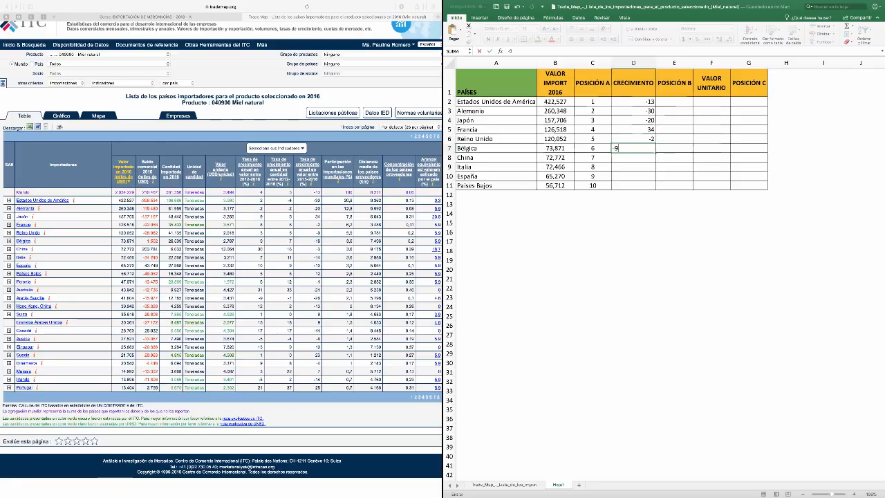
key("Tab")
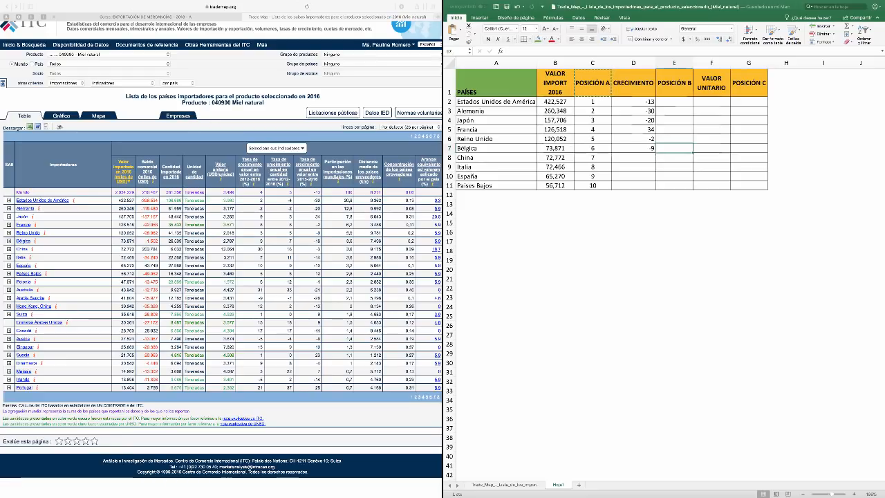
Clear the growth values in D2:D7, overwriting D3:D7 with the emptied cell D2
left_click(633, 101)
key("BackSpace")
key("Return")
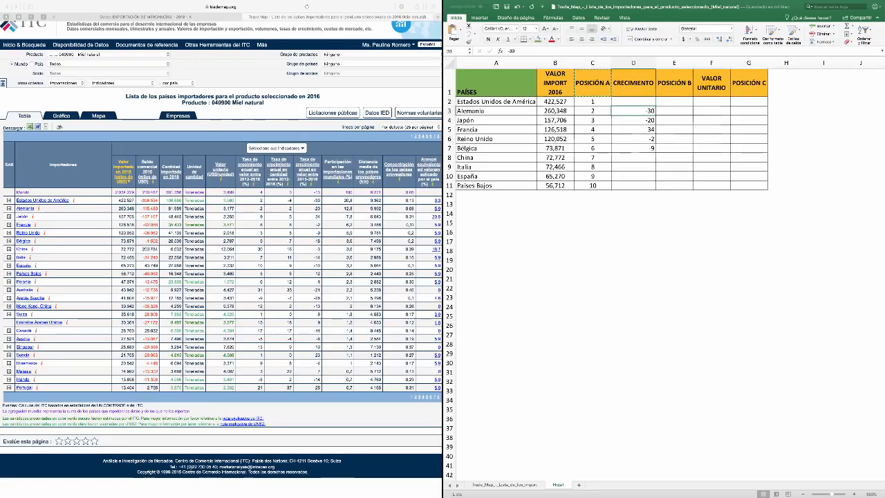
left_click(633, 101)
key("super+c")
left_click_drag(633, 111, 634, 148)
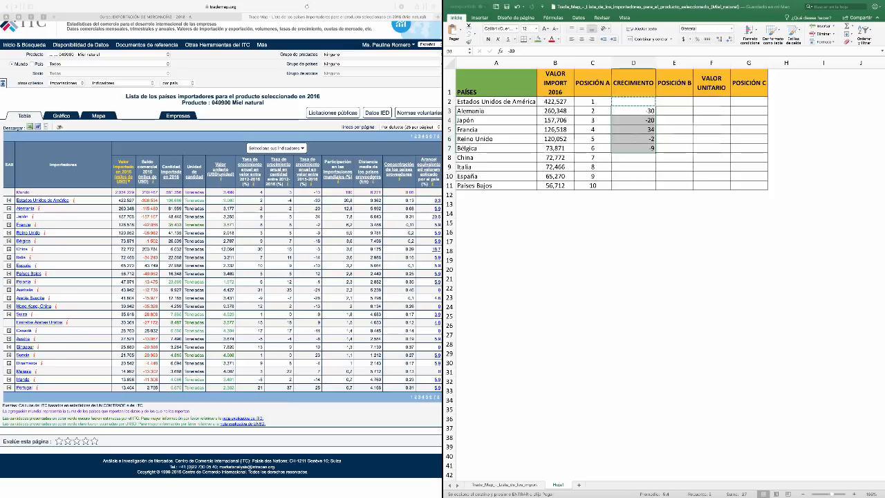
left_click(633, 110)
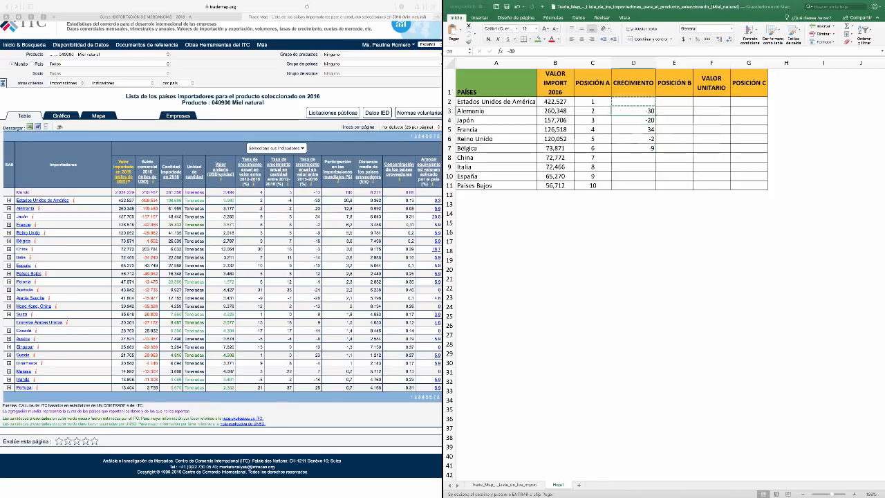
left_click_drag(633, 110, 633, 148)
key("super+v")
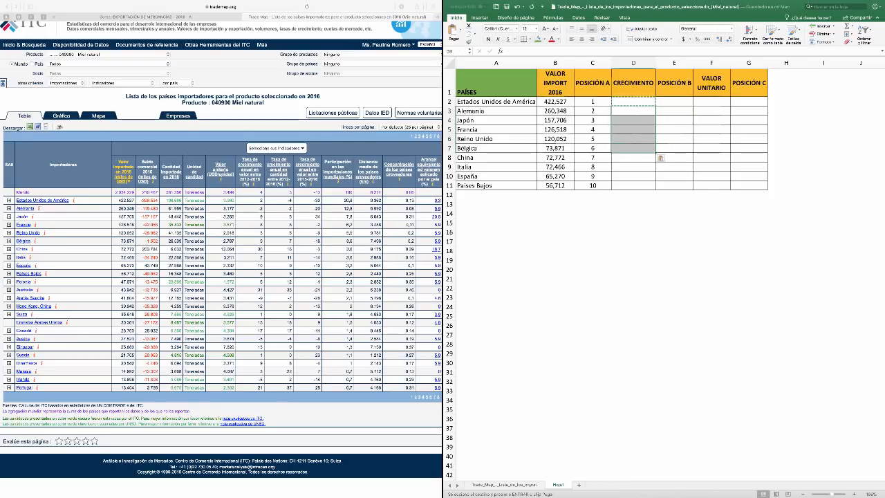
Enter the CRECIMIENTO values -30, -20 and 34 for Estados Unidos de América, Alemania and Japón in D2:D4
left_click(634, 102)
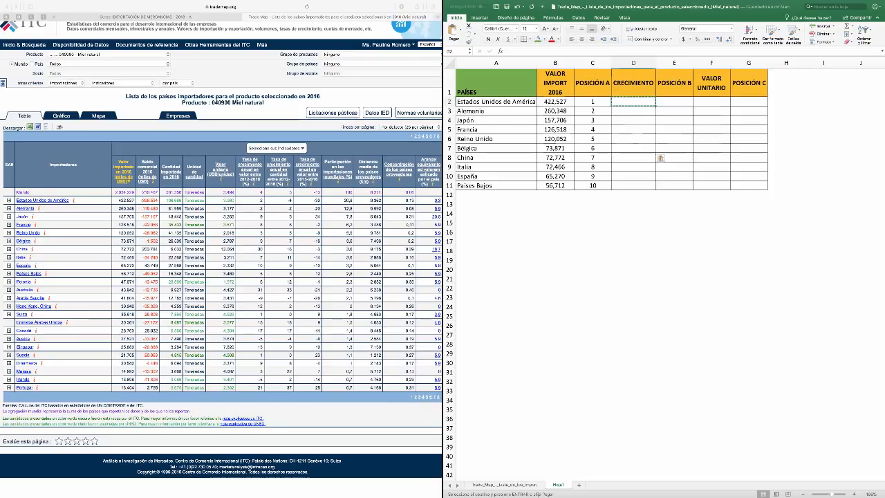
type("-30")
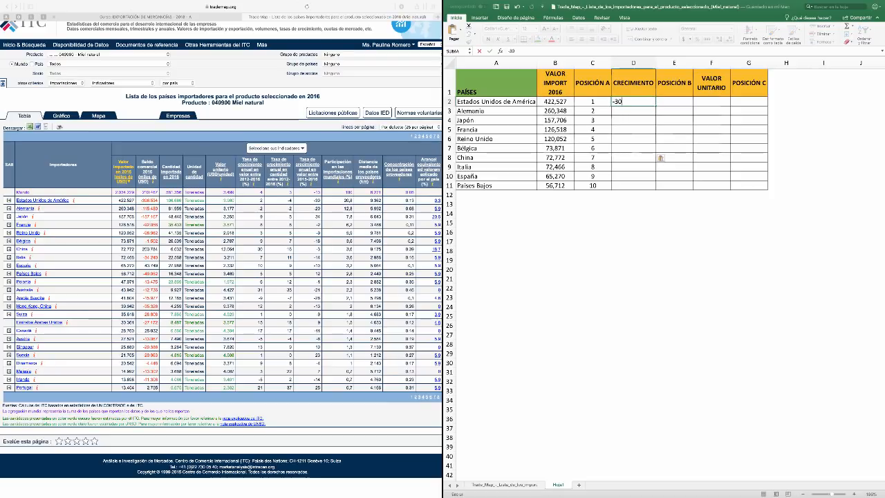
key("Return")
type("-2")
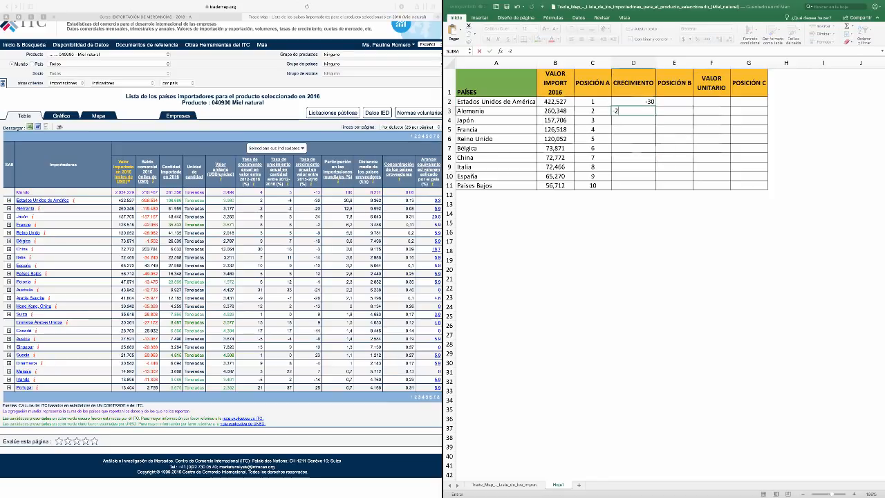
type("0")
key("Return")
type("34")
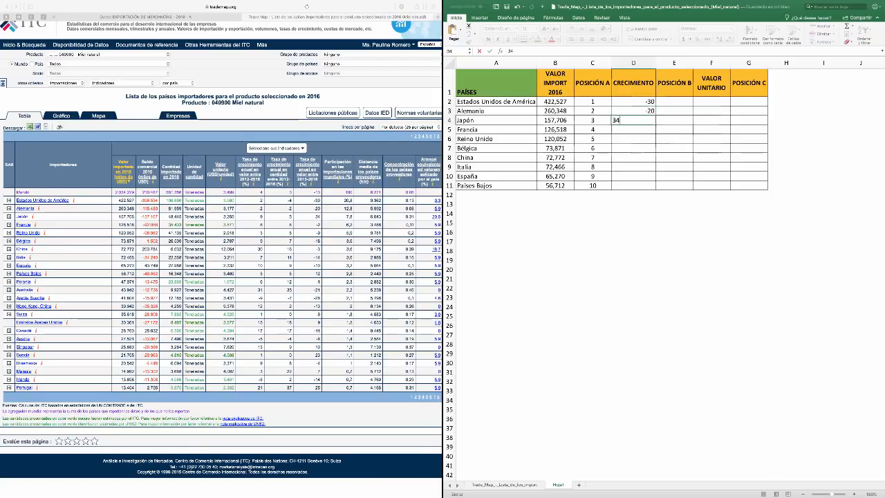
key("Return")
Enter the CRECIMIENTO values -2, -9 and -18 for Francia, Reino Unido and Bélgica in D5:D7
type("-2")
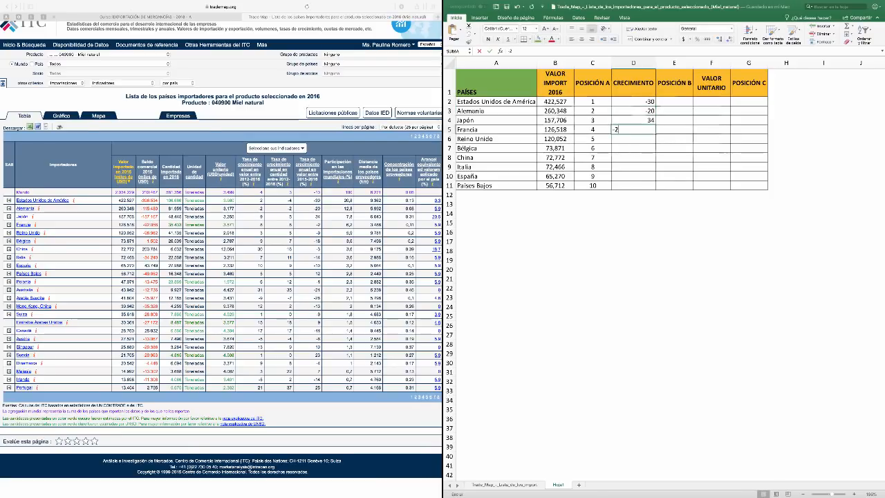
key("Return")
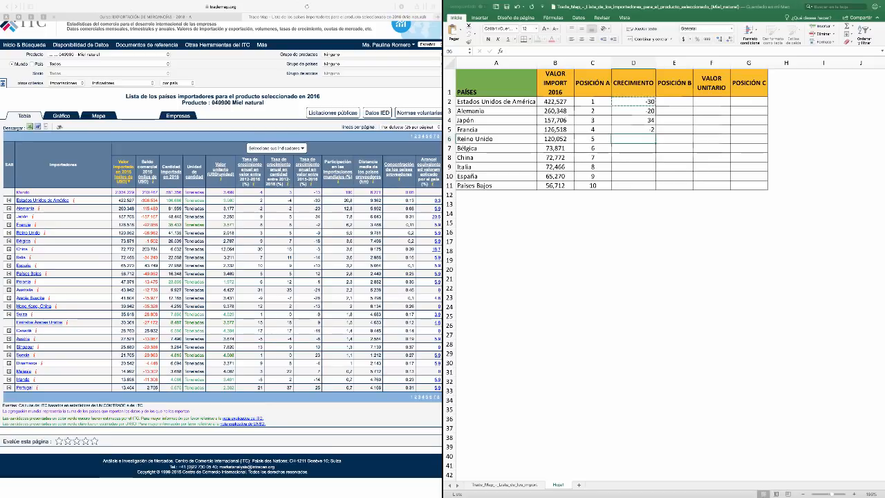
type("-9")
key("Return")
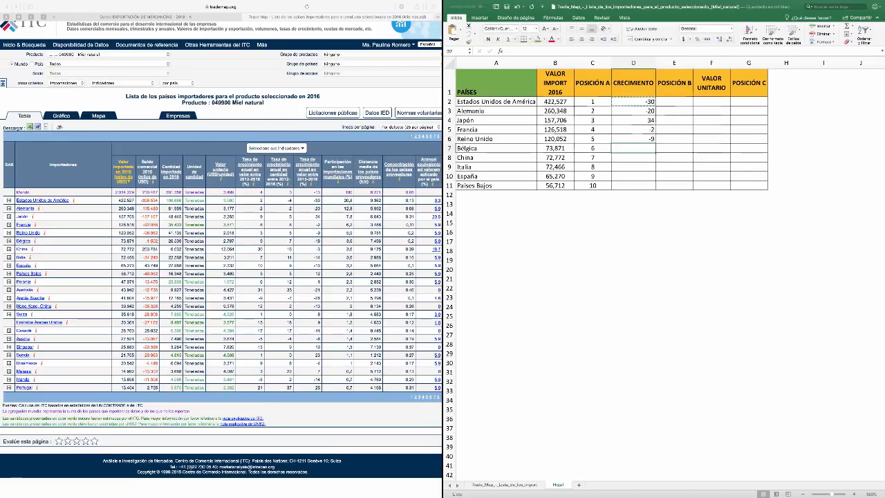
type("-18")
key("Return")
Enter the CRECIMIENTO values -33, -14, -10 and 12 for China, Italia, España and Países Bajos in D8:D11
type("-33")
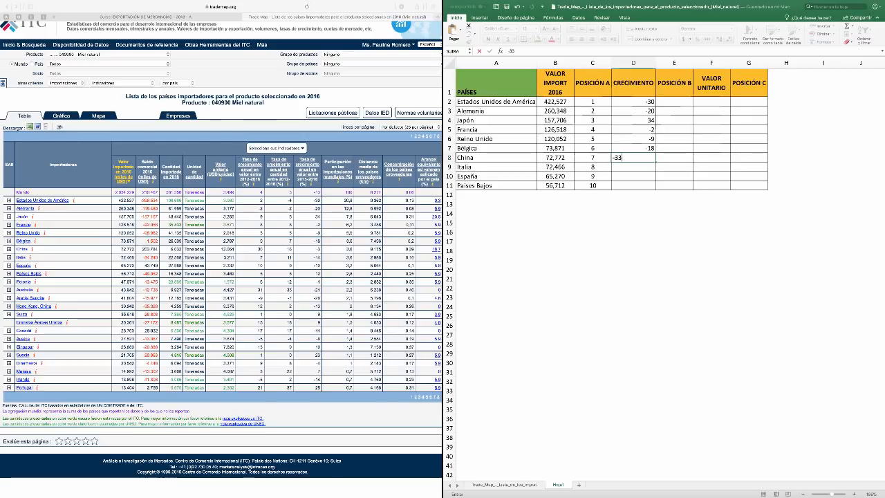
key("Return")
type("-1")
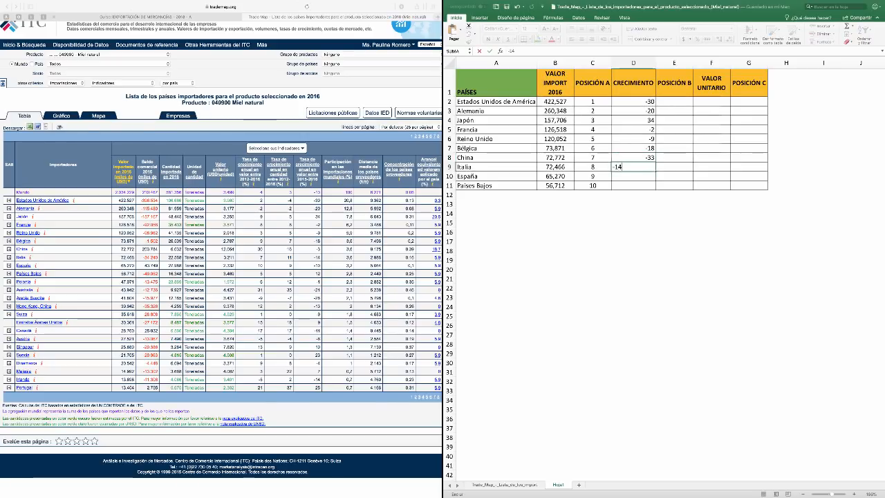
type("4")
key("Return")
type("-10")
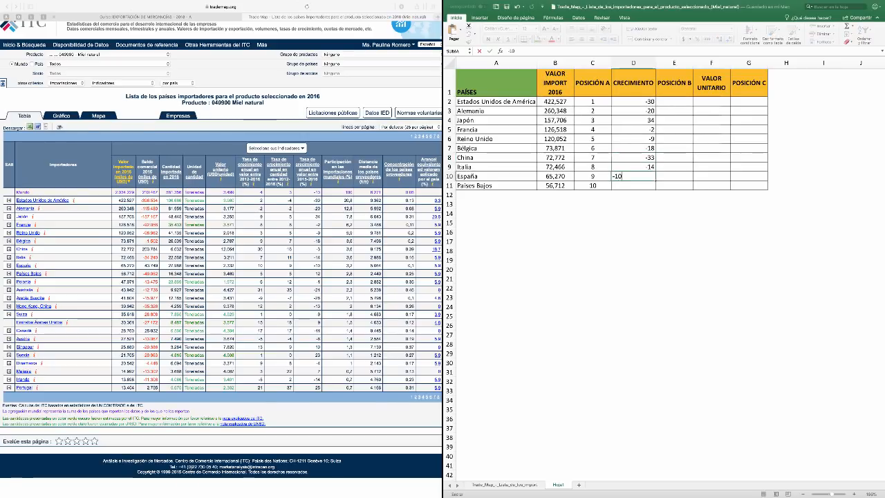
key("Return")
type("12")
key("Return")
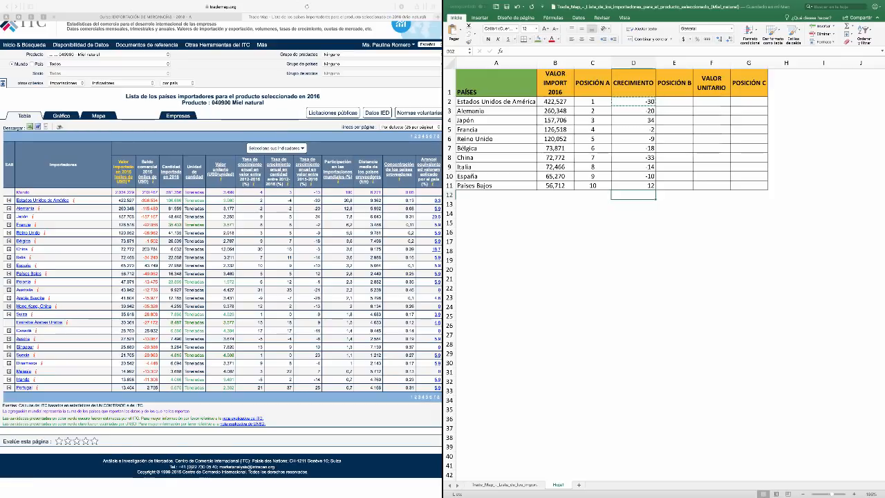
scroll(622, 207, "right", 2)
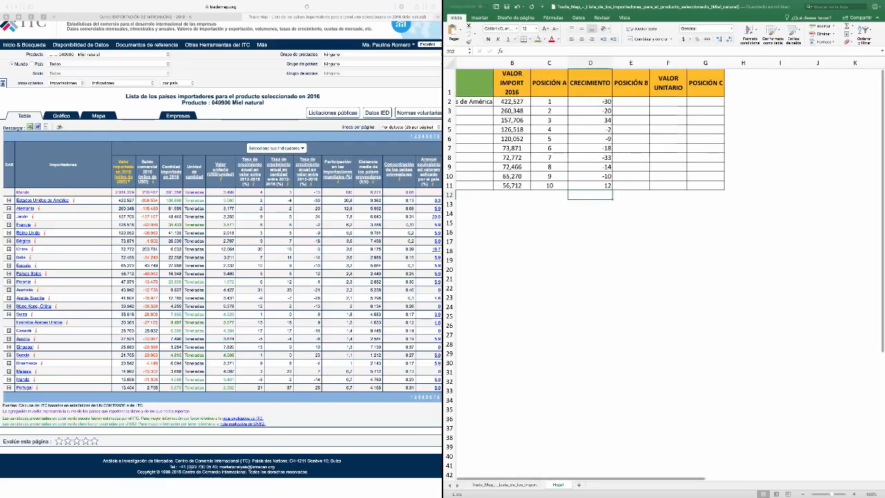
scroll(622, 208, "left", 2)
scroll(623, 208, "up", 1)
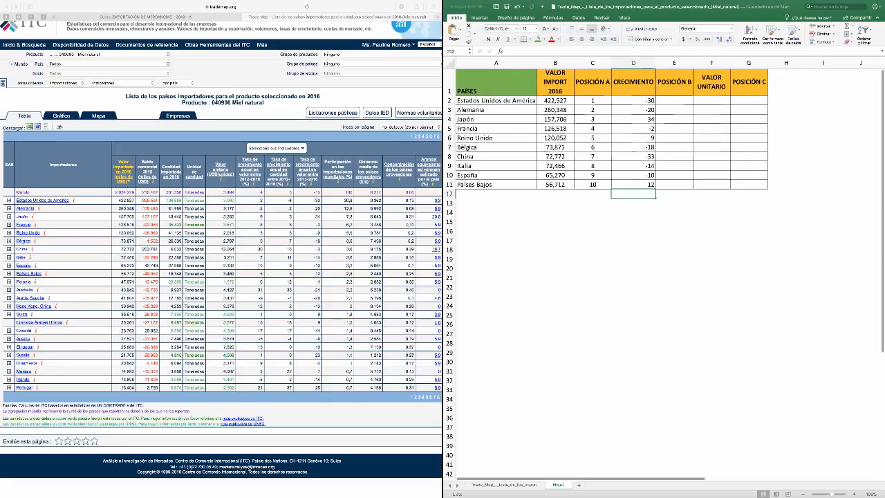
scroll(622, 208, "up", 1)
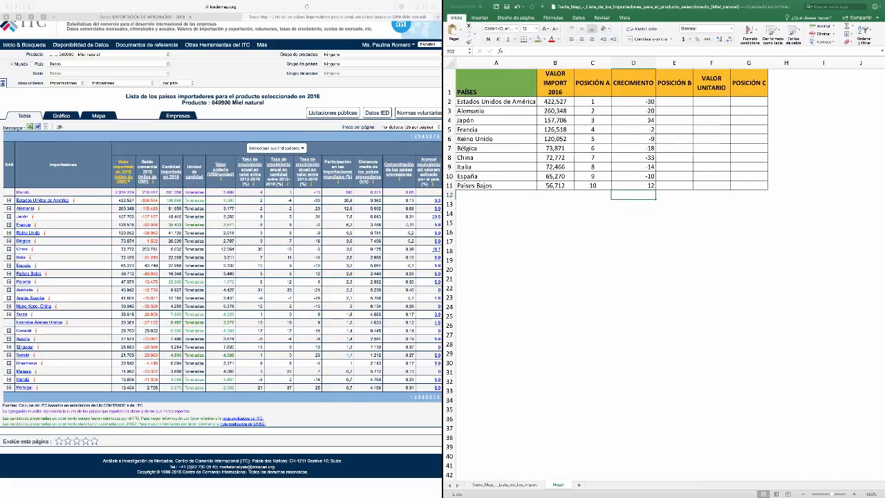
Rank Japón 1 under POSICIÓN B in E4 and centre the contents of column E horizontally
left_click(674, 121)
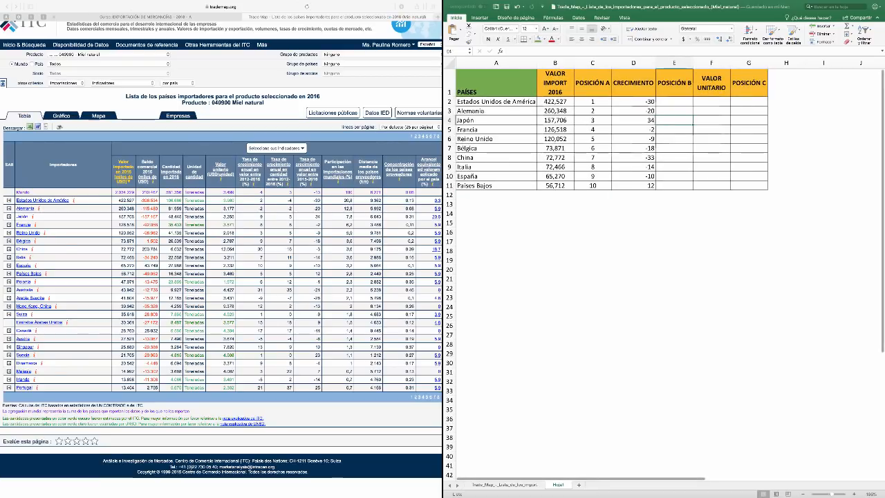
type("1")
key("Tab")
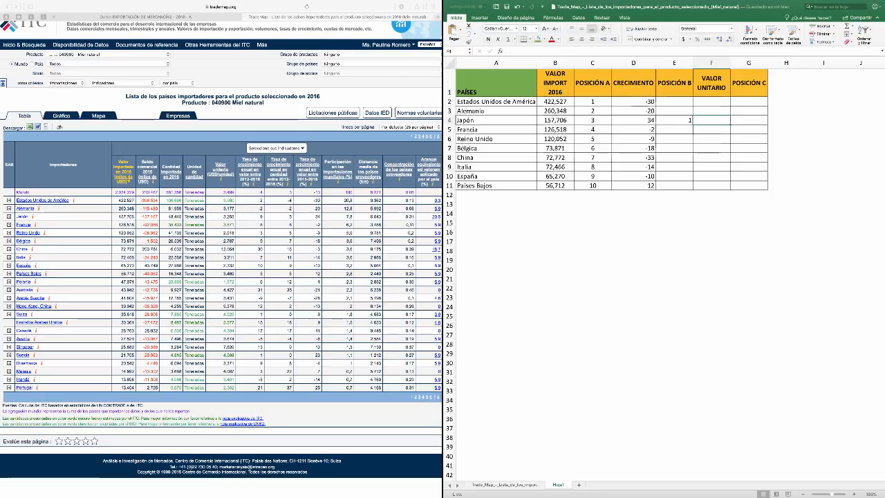
left_click(674, 63)
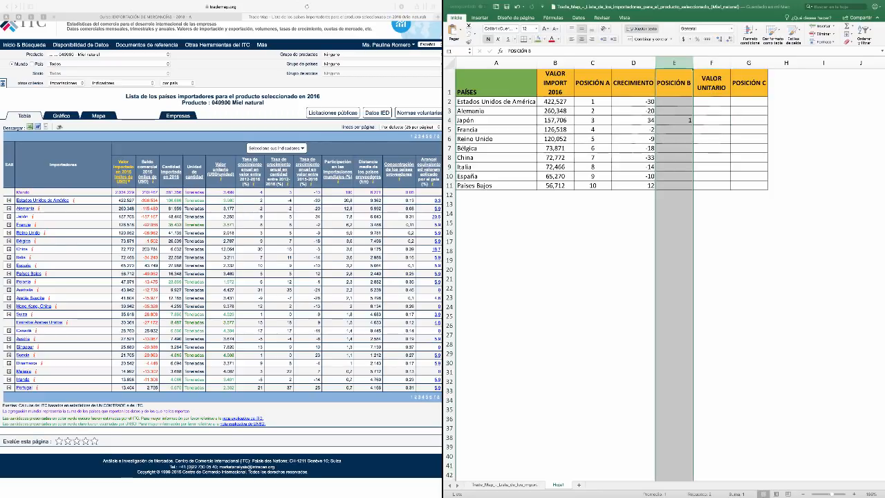
left_click(582, 39)
Fill in POSICIÓN B with 2 for Países Bajos, 3 for Francia and 4 for Reino Unido
left_click(674, 130)
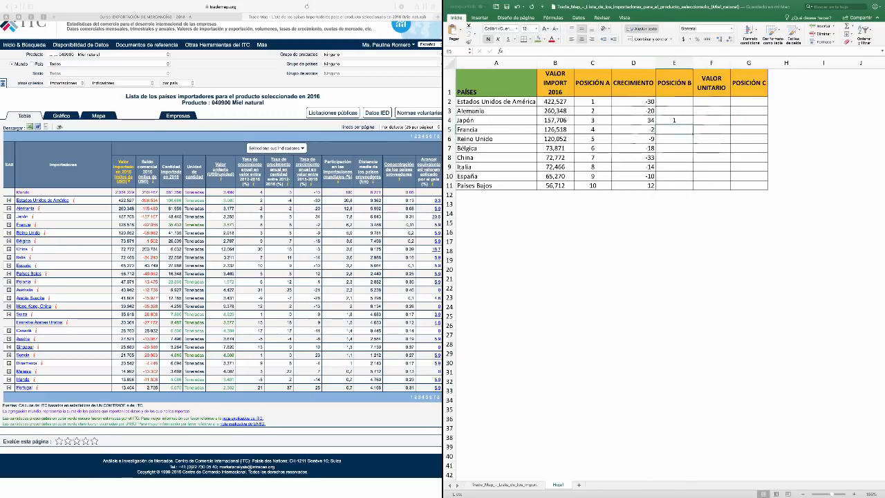
left_click(674, 186)
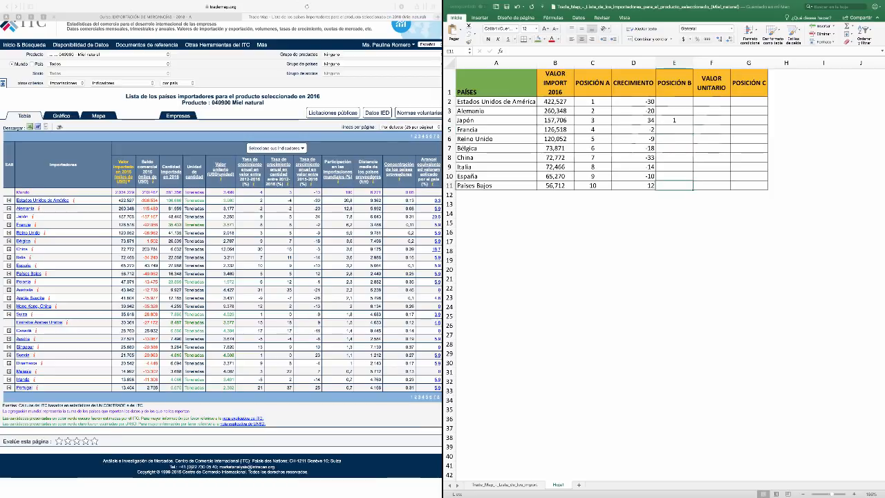
type("2")
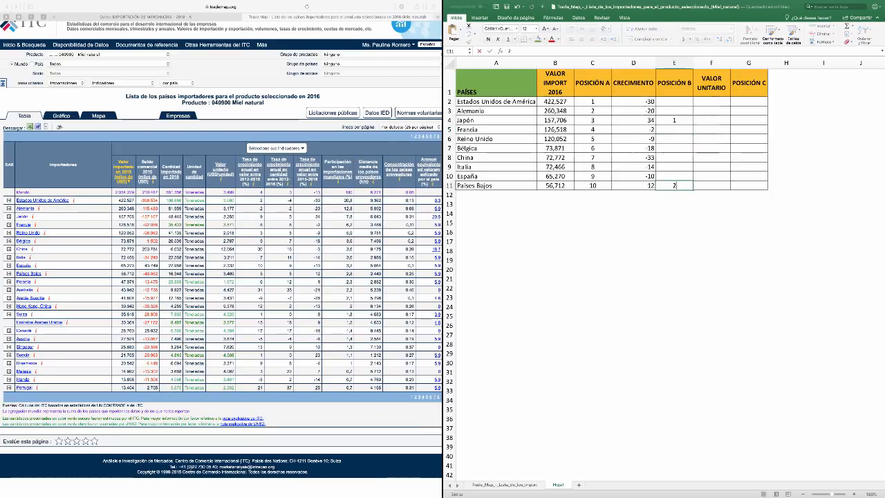
key("Tab")
left_click(633, 176)
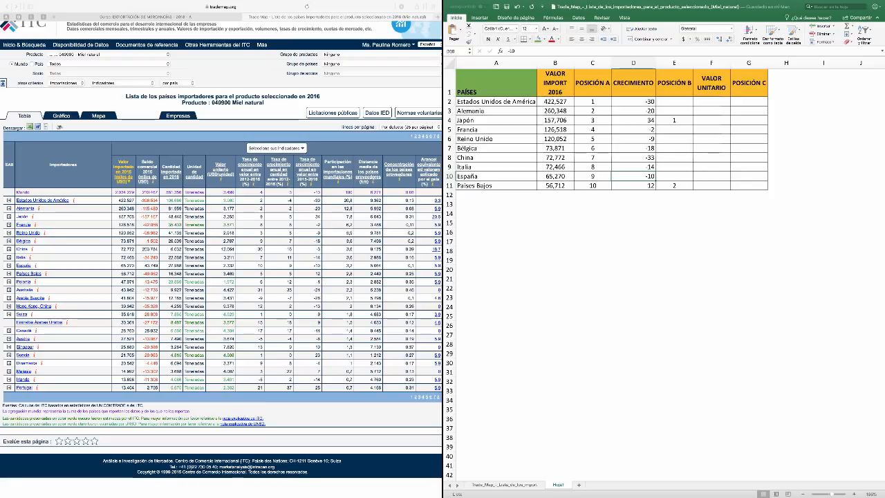
left_click(674, 177)
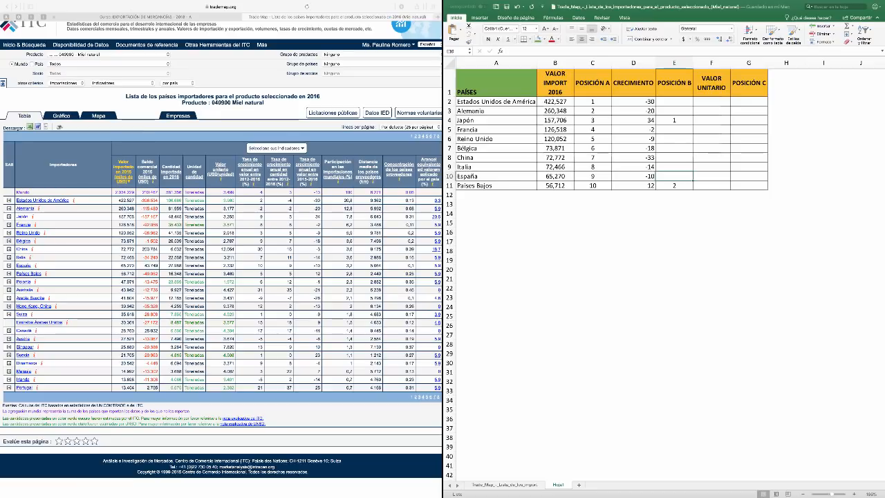
left_click(675, 130)
type("3")
key("Return")
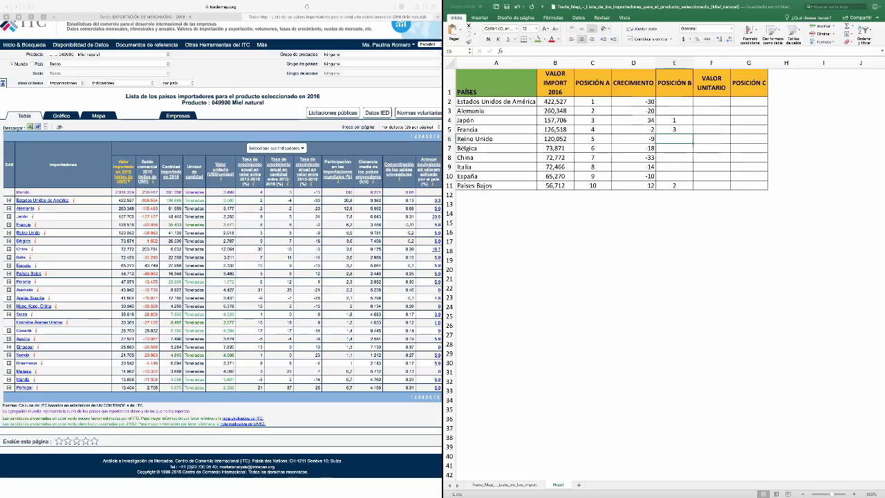
type("4")
key("Return")
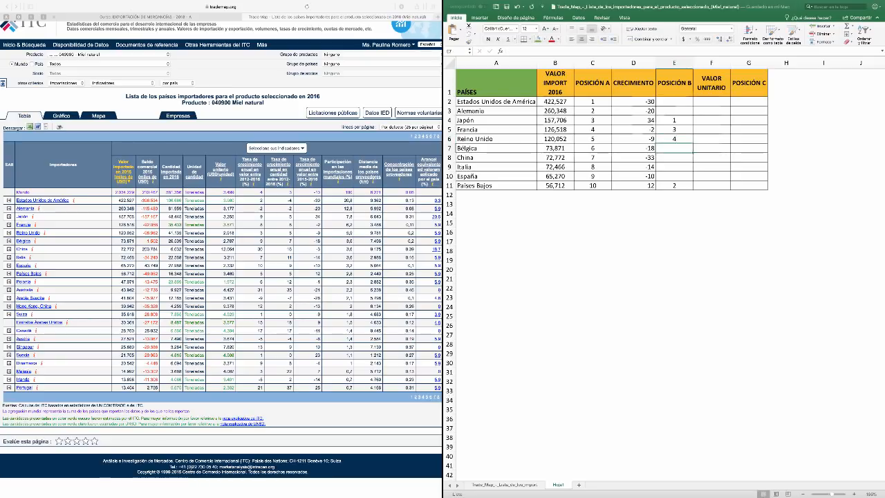
Fill in POSICIÓN B with 5 for España, 6 for Italia and 7 for Bélgica
left_click(674, 176)
type("5")
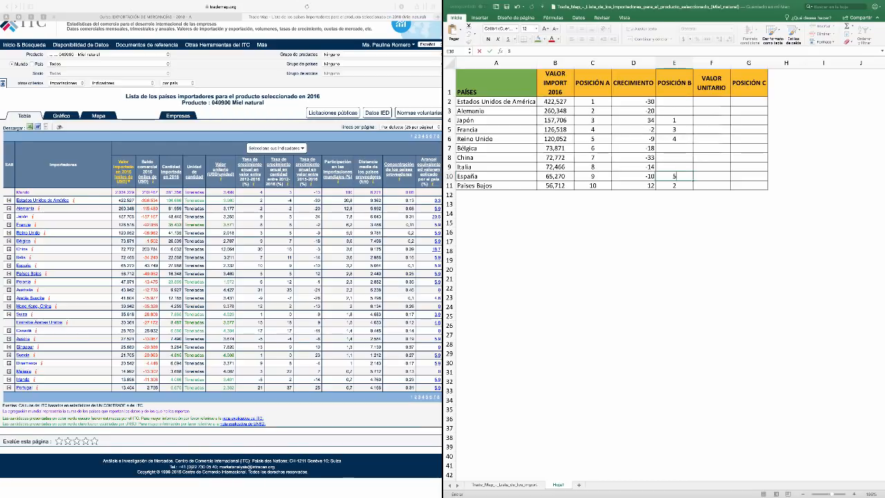
key("Up")
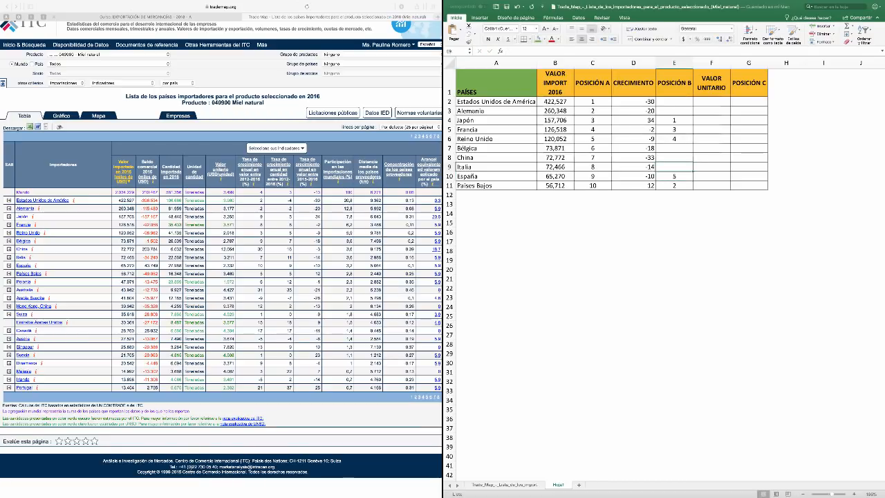
type("6")
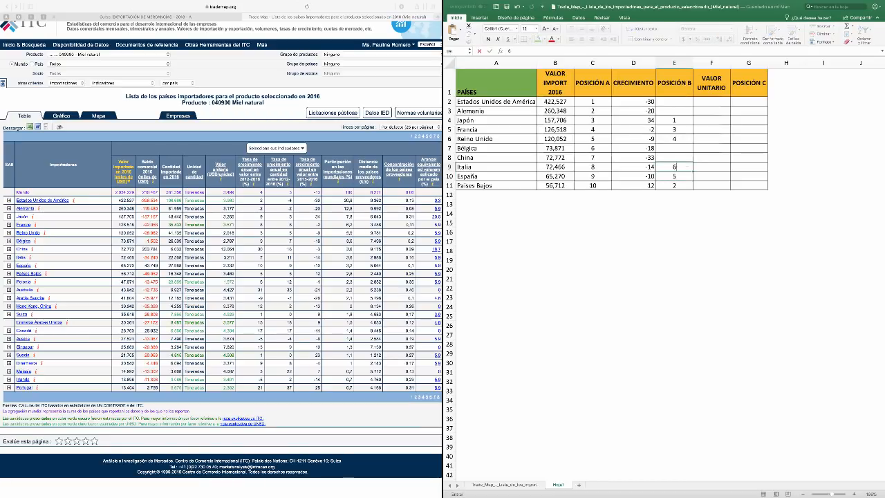
key("Up")
key("Up")
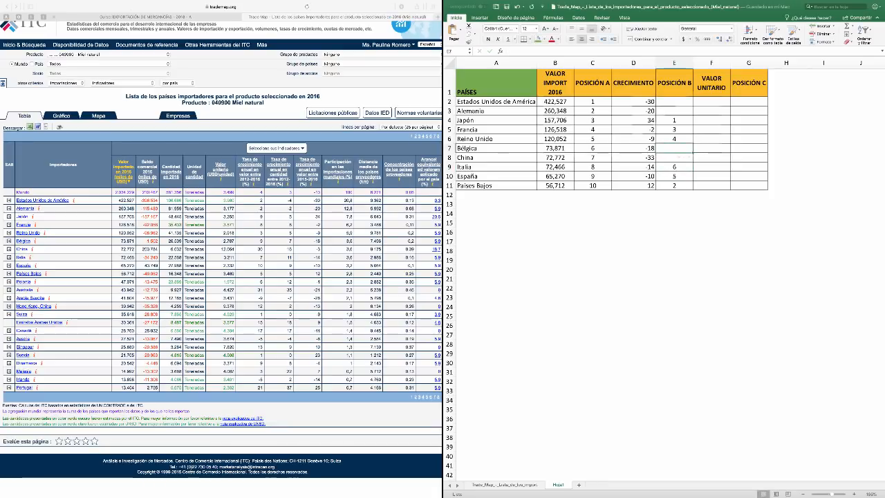
type("7")
key("Right")
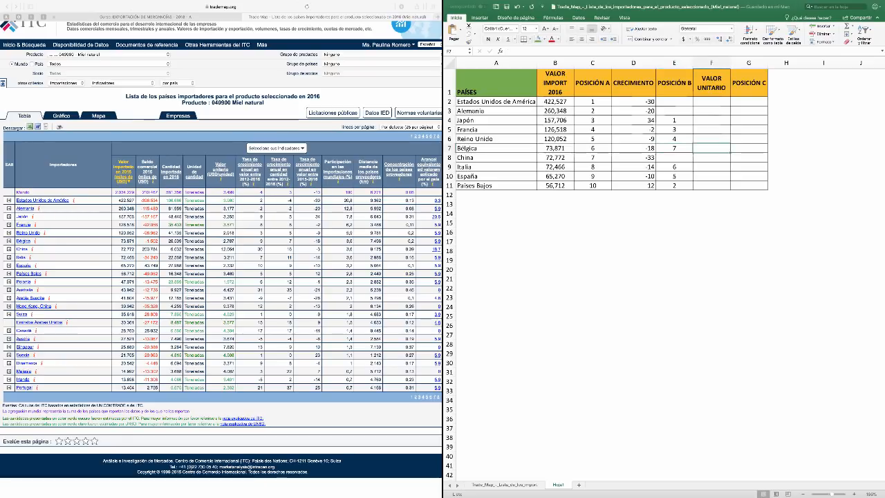
Rank Alemania 8 under POSICIÓN B in cell E3
key("Left")
key("Down")
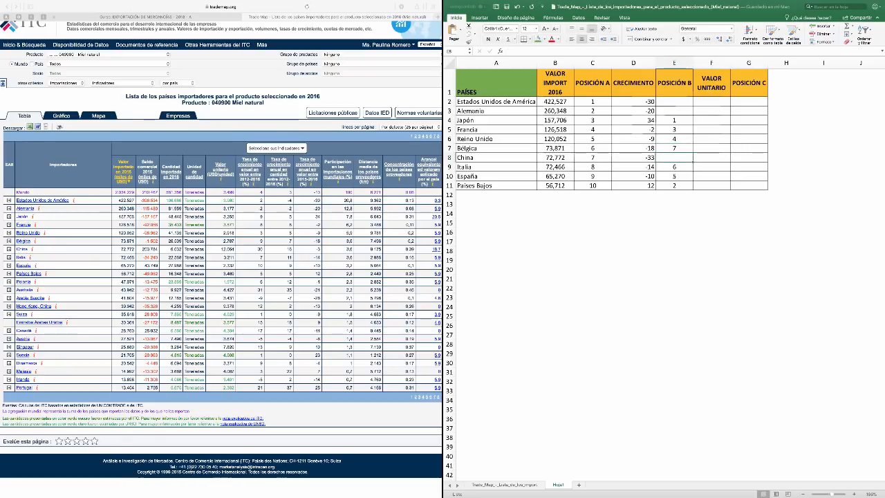
key("Up")
key("Up")
key("Up")
key("Up")
key("Up")
key("Up")
key("Down")
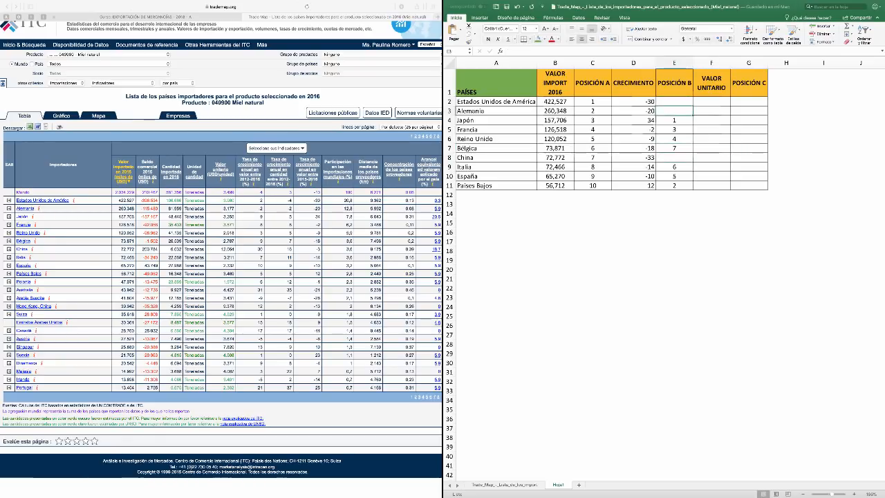
type("8")
key("Right")
Complete POSICIÓN B with 9 for Estados Unidos de América in E2 and 10 for China in E8
key("Down")
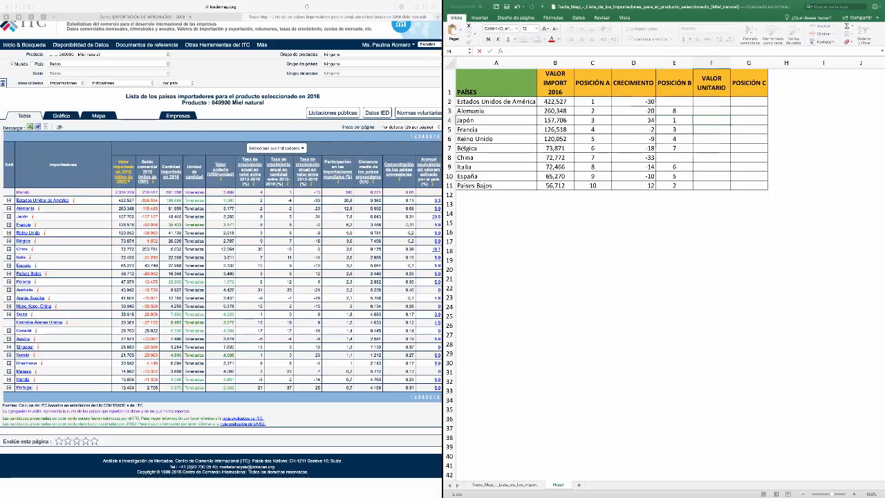
key("Up")
key("Up")
key("Left")
type("9")
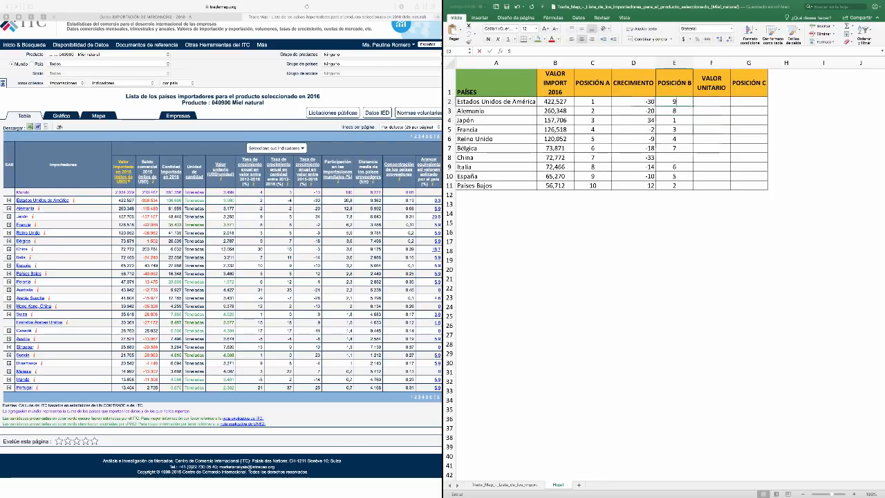
left_click(674, 158)
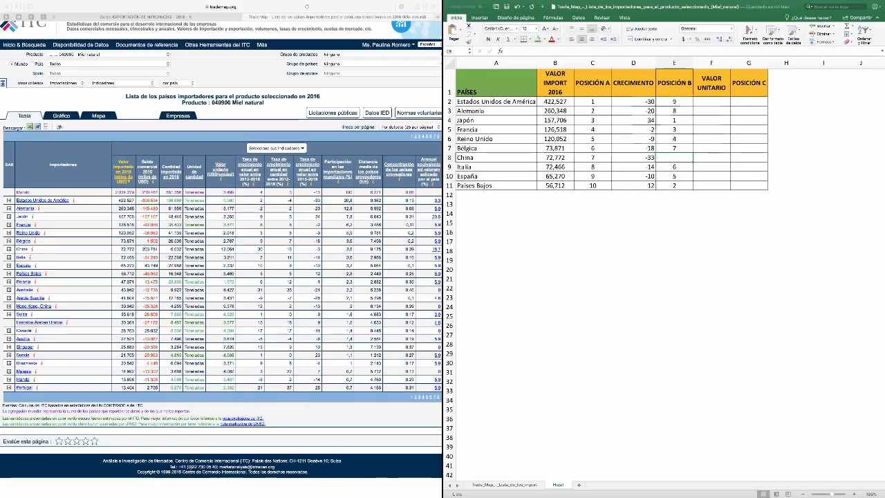
type("10")
key("Right")
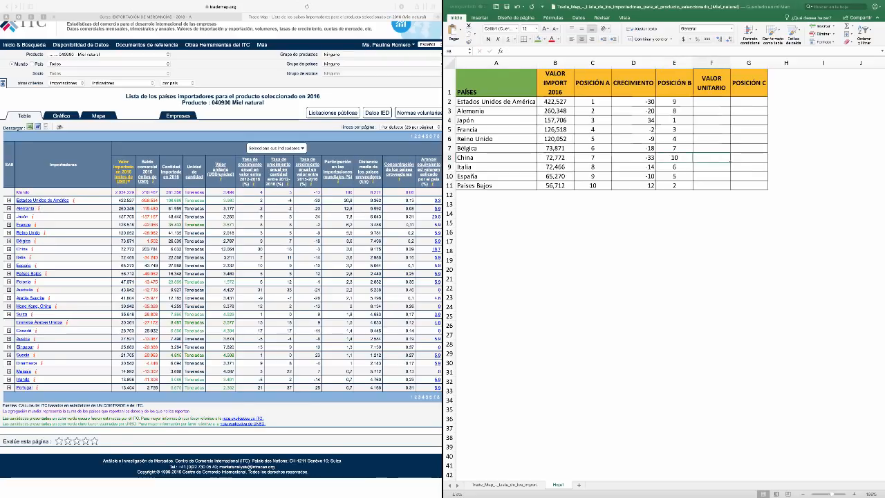
Copy the unit value 3.960 of Estados Unidos de América from the Trade Map table into VALOR UNITARIO cell F2
key("Up")
key("Up")
key("Up")
key("Up")
key("Up")
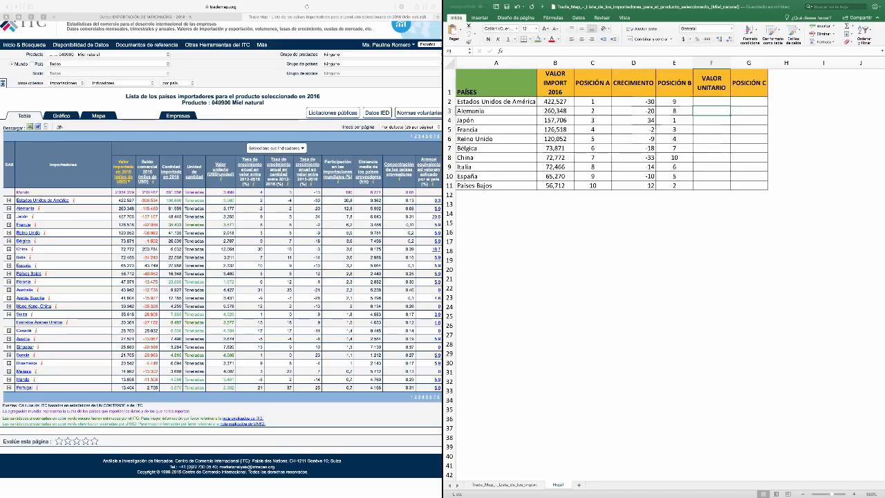
key("Up")
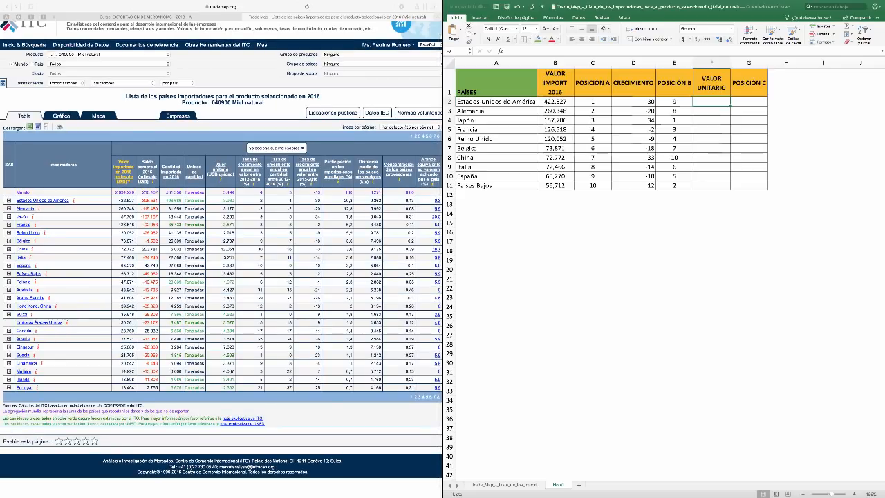
key("super+Tab")
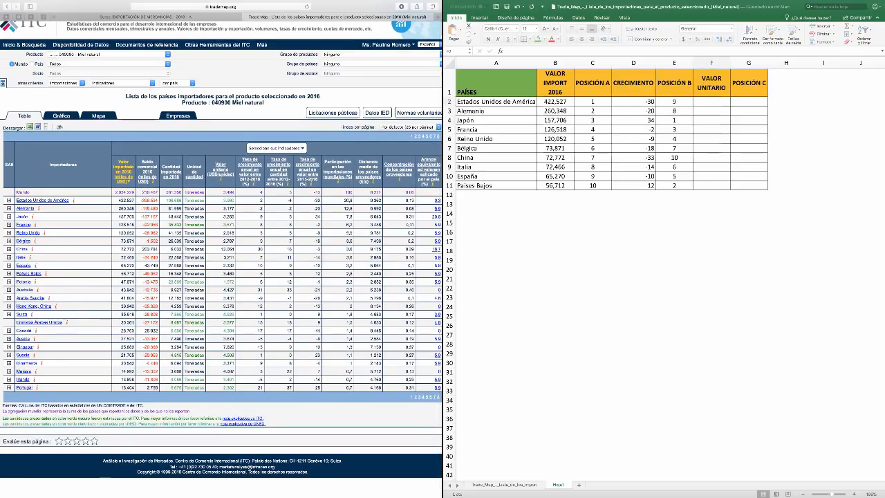
left_click_drag(223, 192, 222, 217)
left_click(223, 217)
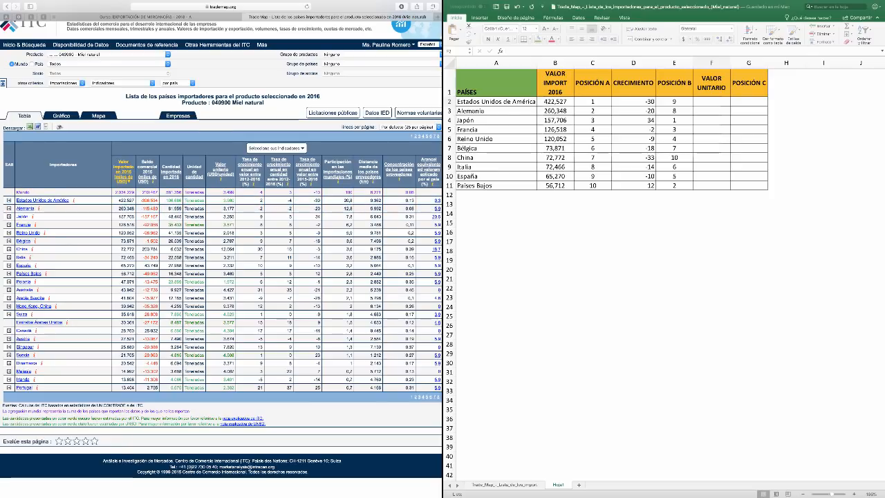
double_click(229, 201)
key("super+c")
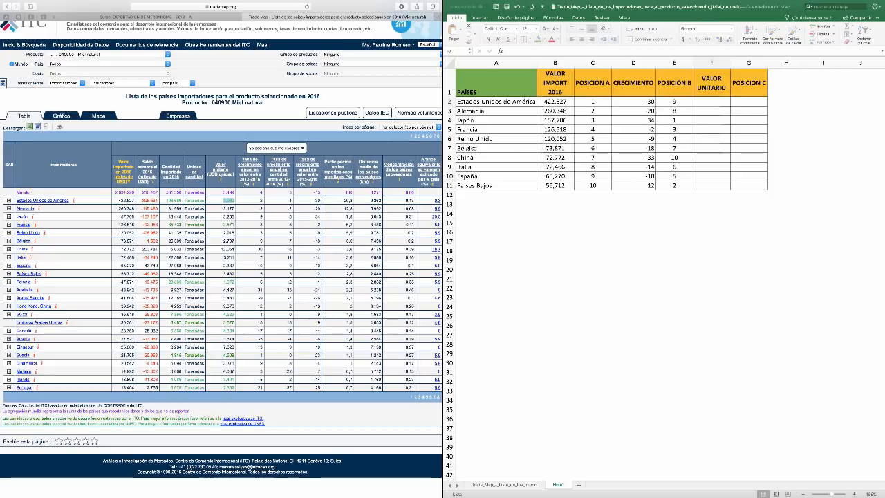
double_click(712, 102)
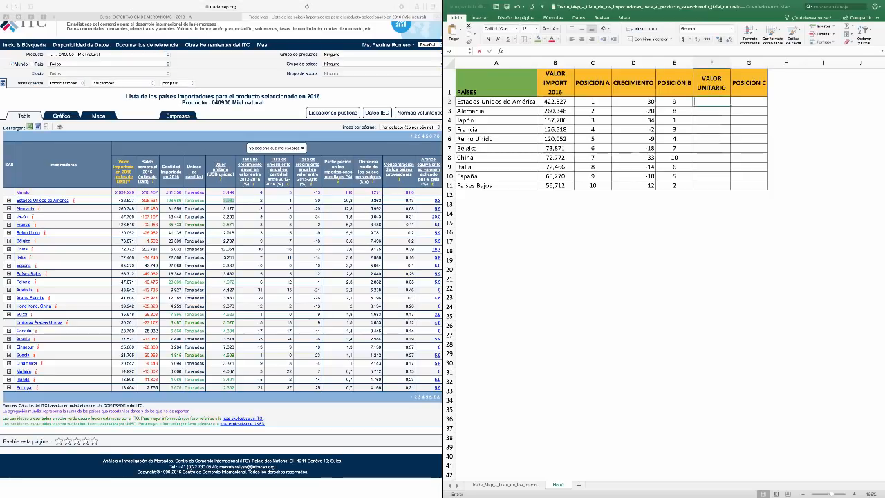
key("super+v")
key("Return")
Copy Alemania's unit value 3.177 from the Trade Map table into cell F3
left_click(229, 208)
double_click(229, 208)
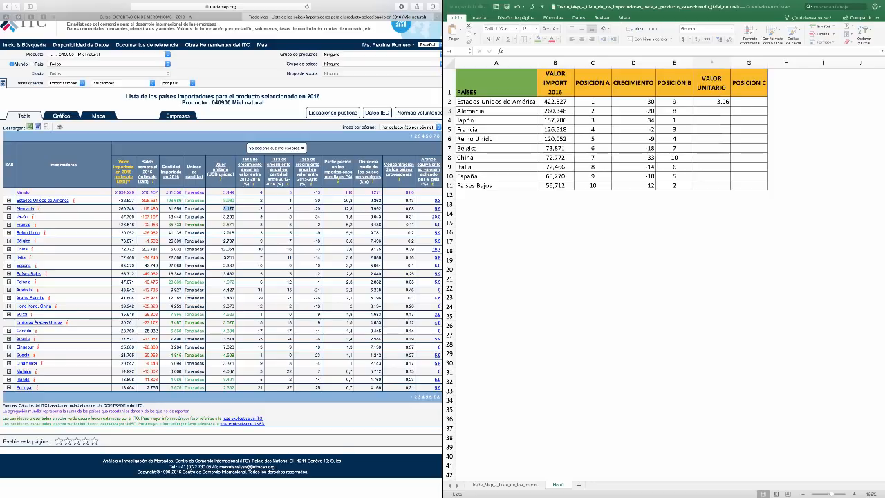
double_click(711, 111)
type("3.177")
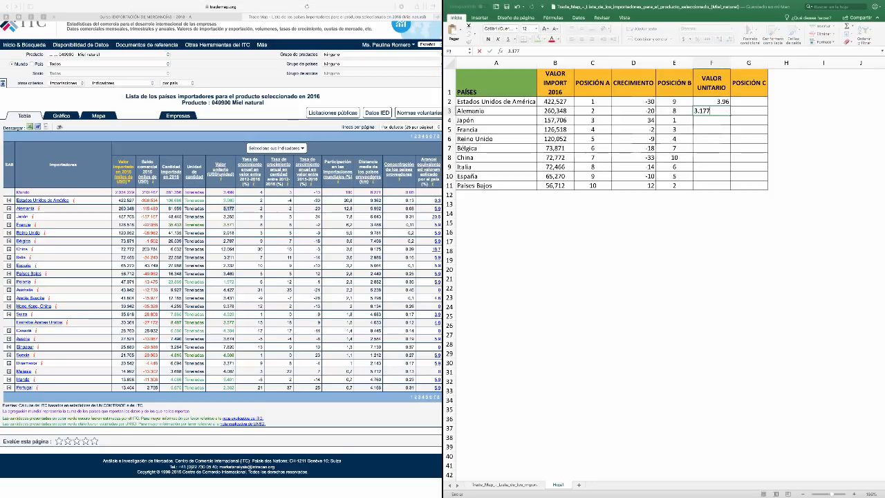
left_click(711, 83)
Format the whole VALOR UNITARIO column as Número with 4 decimal places
left_click(711, 63)
key("super+1")
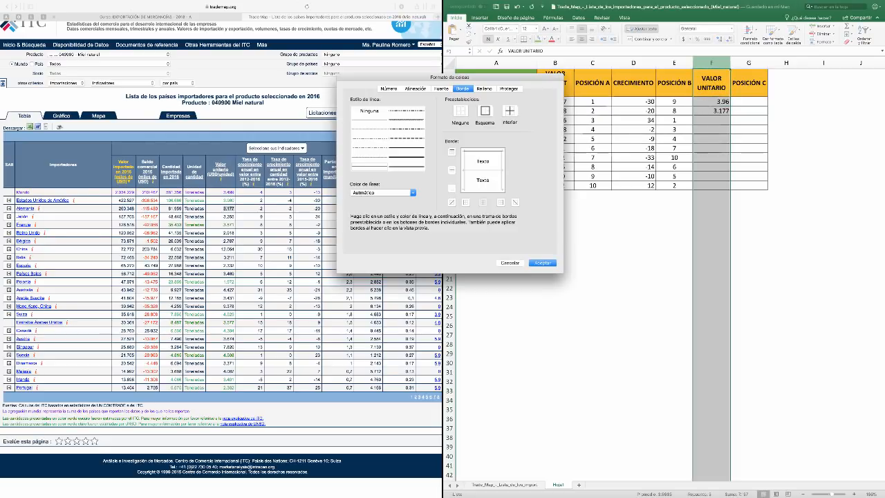
left_click(389, 88)
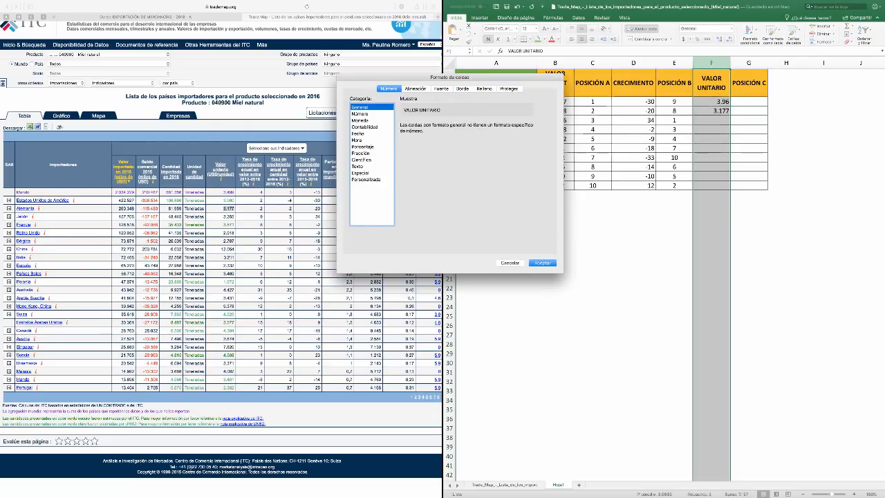
left_click(361, 114)
left_click(454, 125)
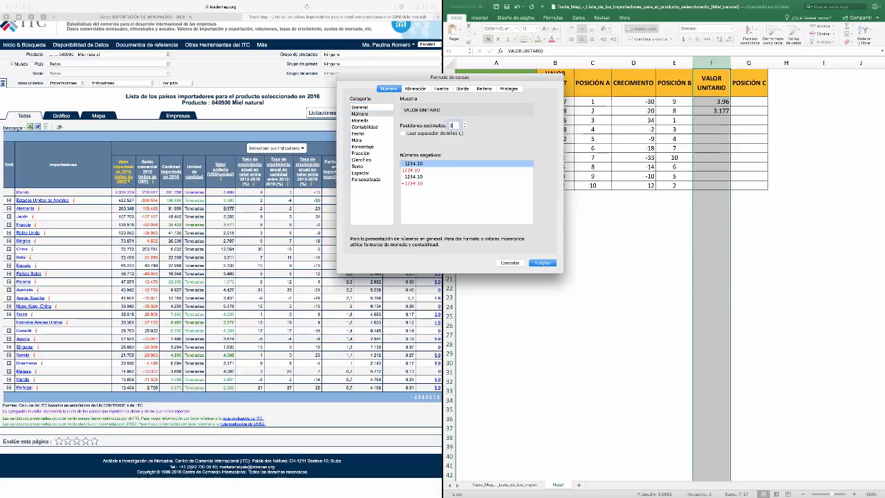
key("BackSpace")
type("4")
key("Return")
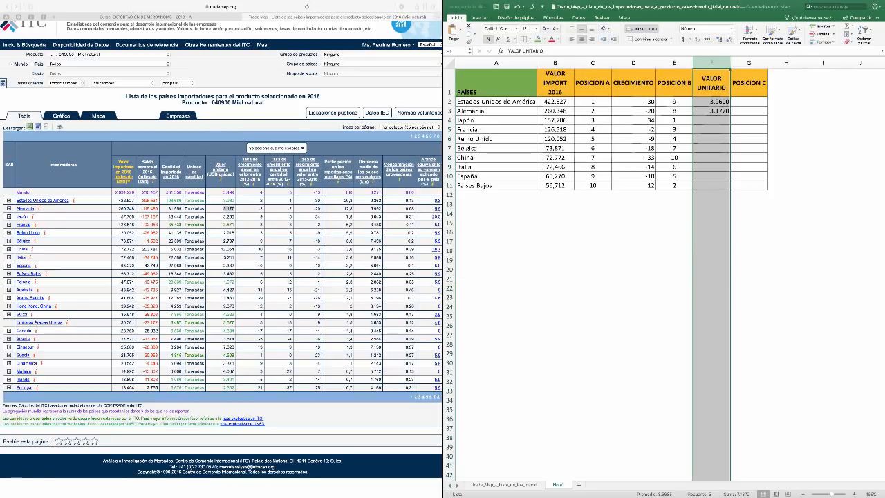
Set the VALOR UNITARIO column's number format to 3 decimal places
left_click(712, 121)
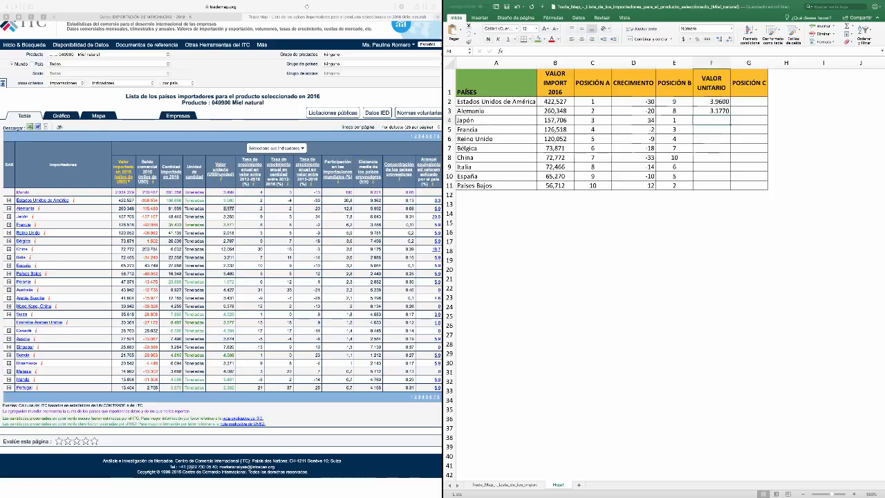
left_click(711, 63)
key("super+1")
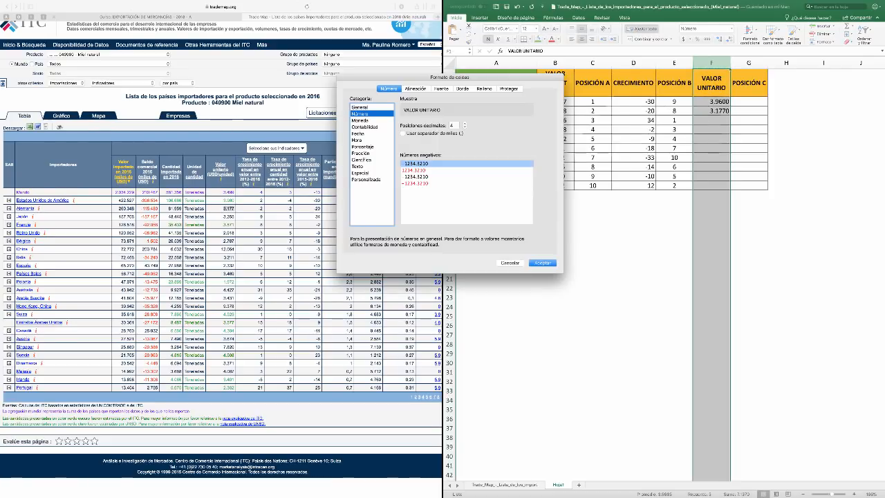
key("Tab")
type("3")
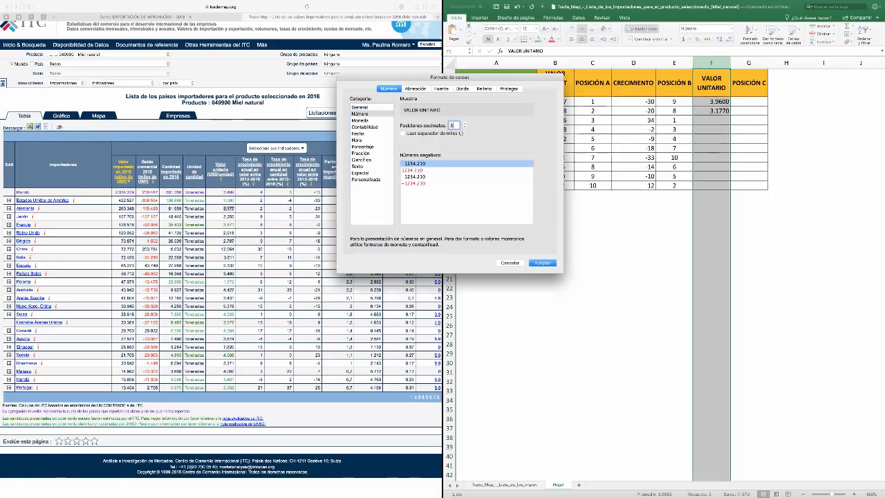
key("Return")
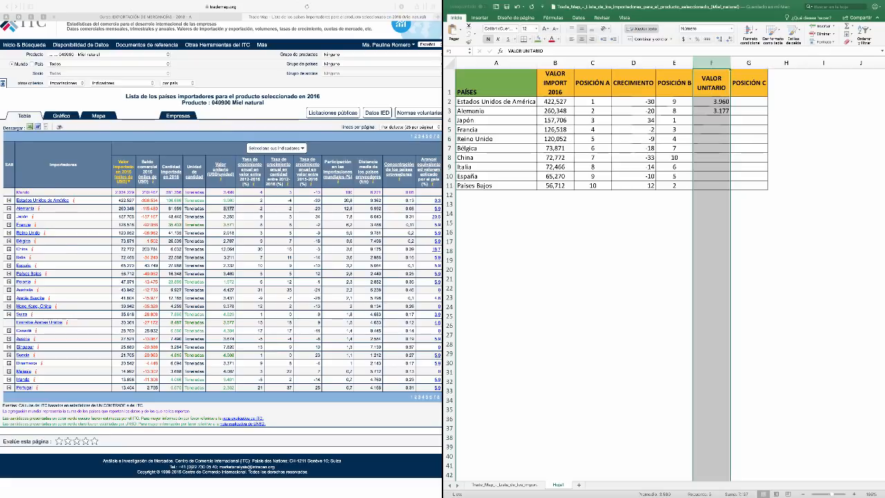
Centre the contents of the VALOR UNITARIO column horizontally
left_click(583, 38)
left_click(582, 38)
left_click(711, 120)
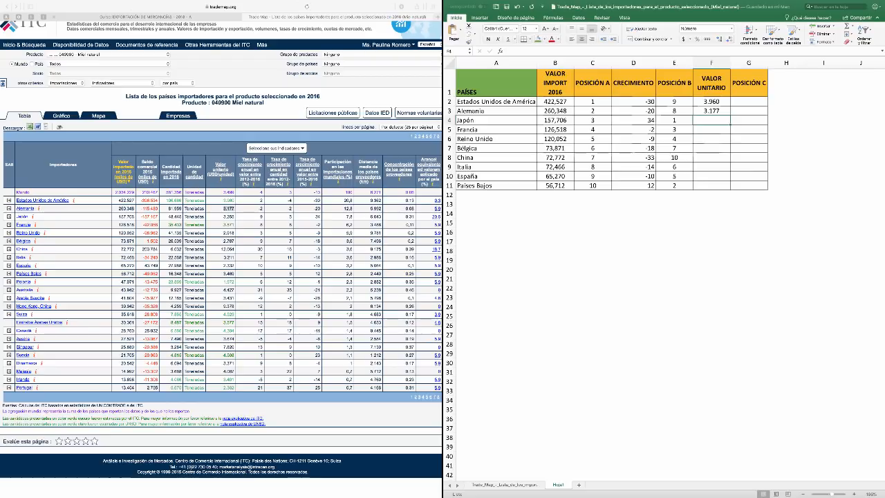
Copy Japón's unit value 3.255 from the Trade Map table into cell F4
left_click(229, 216)
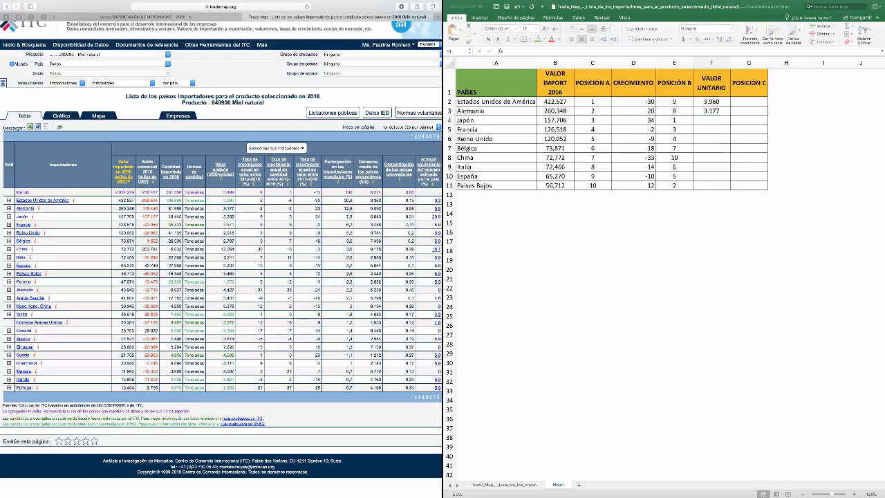
double_click(229, 216)
key("super+c")
double_click(711, 120)
key("super+v")
key("Return")
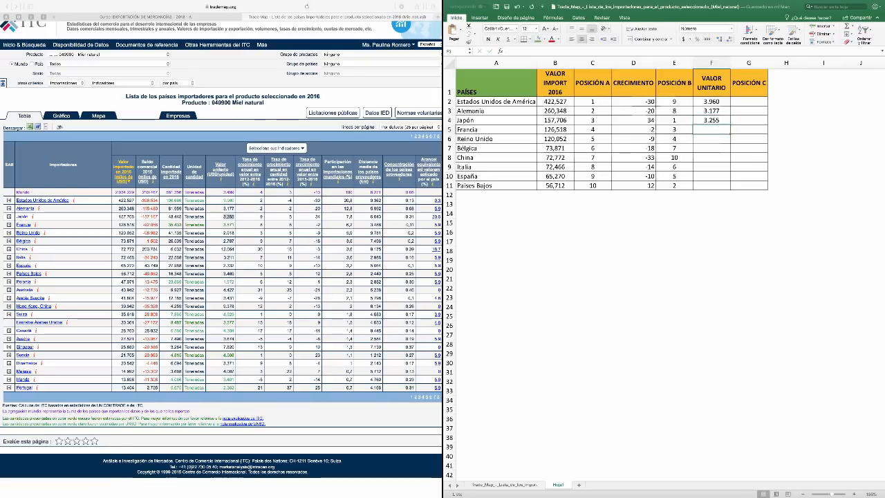
Copy Francia's unit value 3.571 from the Trade Map table into cell F5
key("super+Tab")
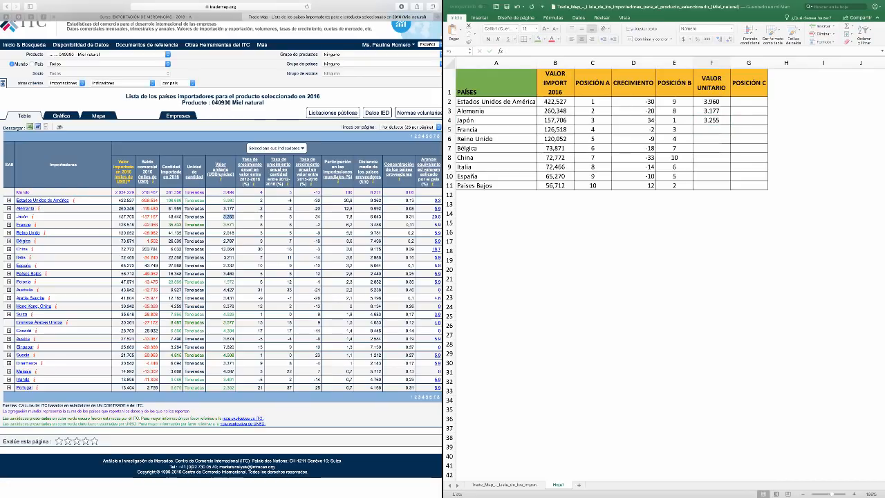
double_click(229, 225)
key("super+c")
double_click(711, 130)
key("super+v")
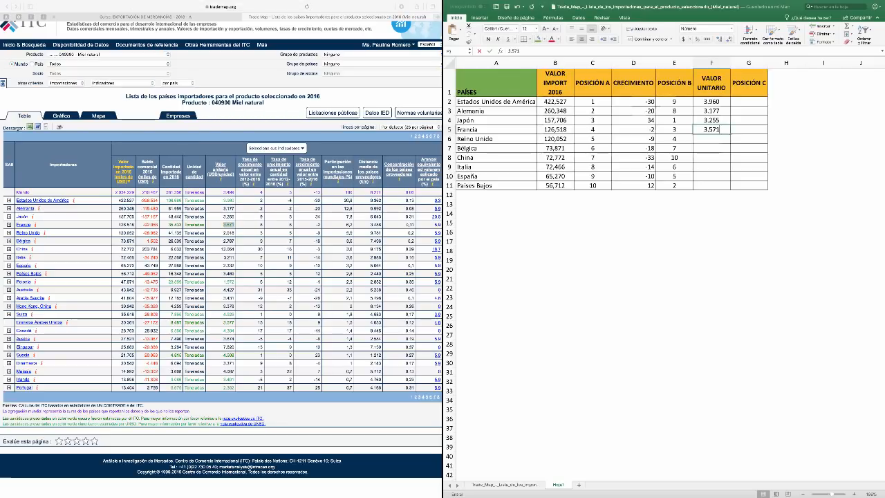
key("Return")
Copy the unit values of Reino Unido (2.918) and Bélgica (2.787) from the Trade Map table into F6 and F7
left_click(229, 233)
double_click(228, 232)
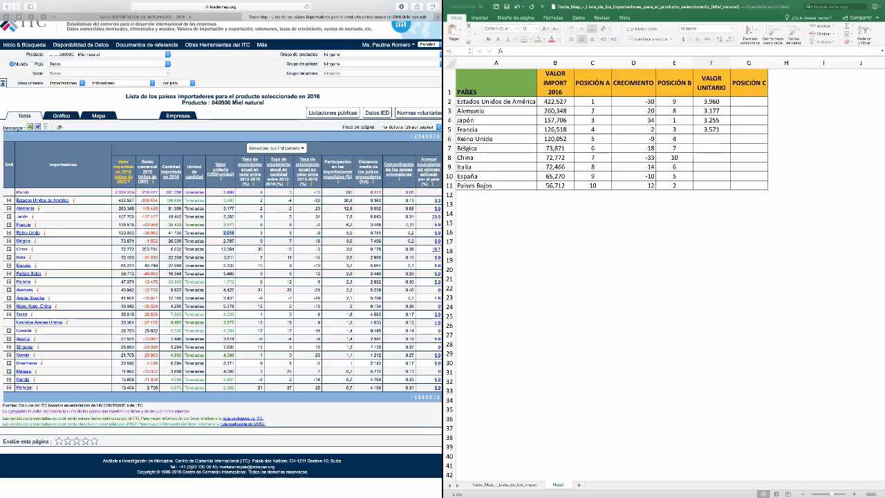
double_click(712, 139)
type("2.918")
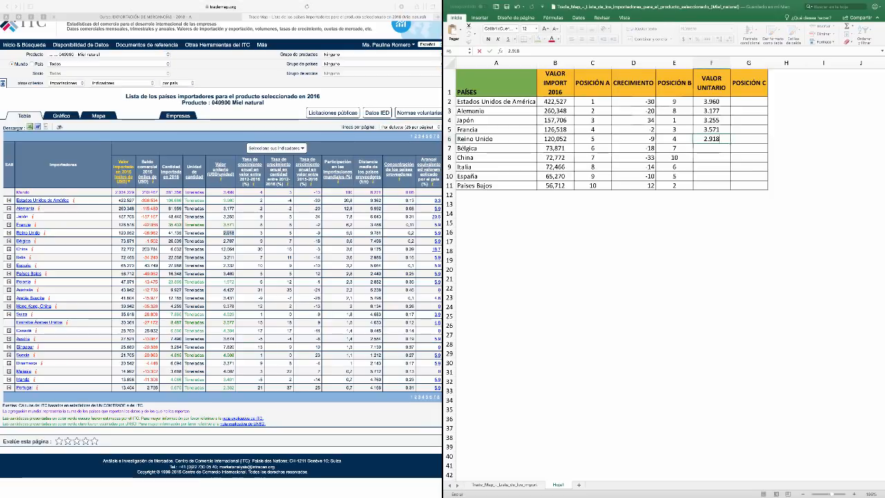
left_click(235, 240)
left_click_drag(236, 241, 227, 241)
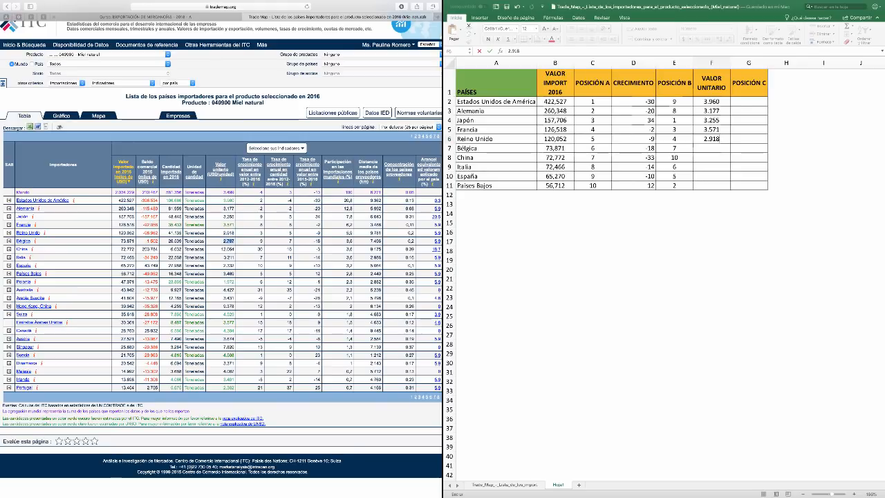
double_click(711, 148)
type("2.787")
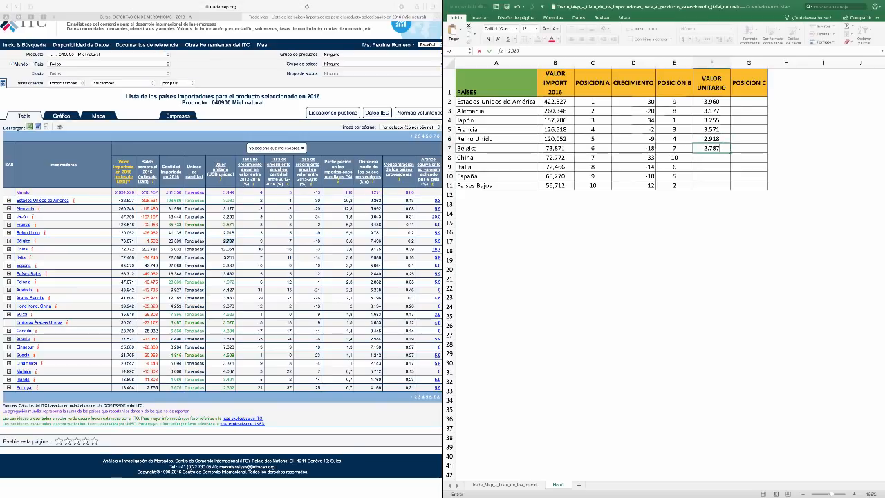
Copy China's unit value 12.064 from the Trade Map table into cell F8
left_click(236, 249)
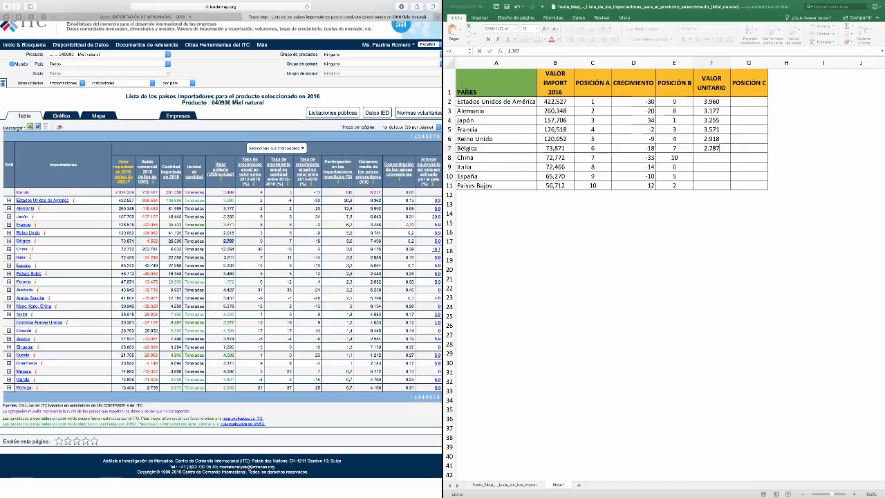
left_click_drag(236, 249, 221, 249)
key("super+c")
double_click(711, 158)
key("super+v")
key("Return")
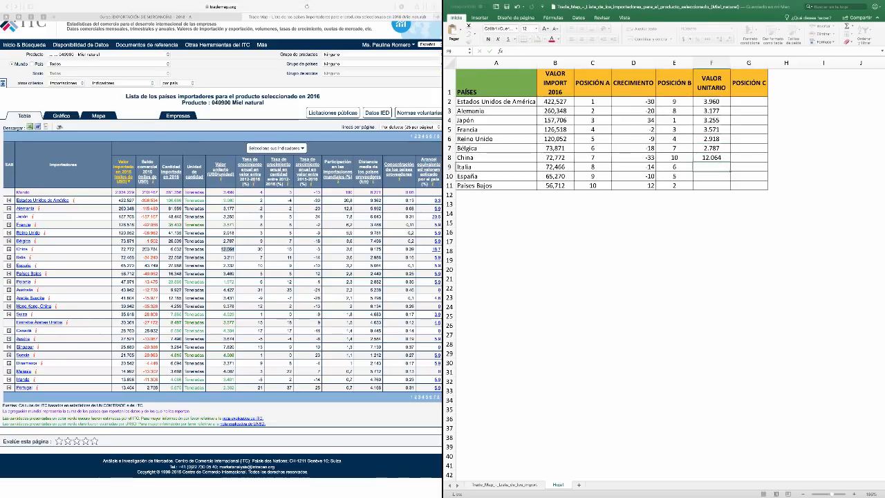
Enter Italia's Trade Map unit value 3.211 in cell F9
left_click(235, 258)
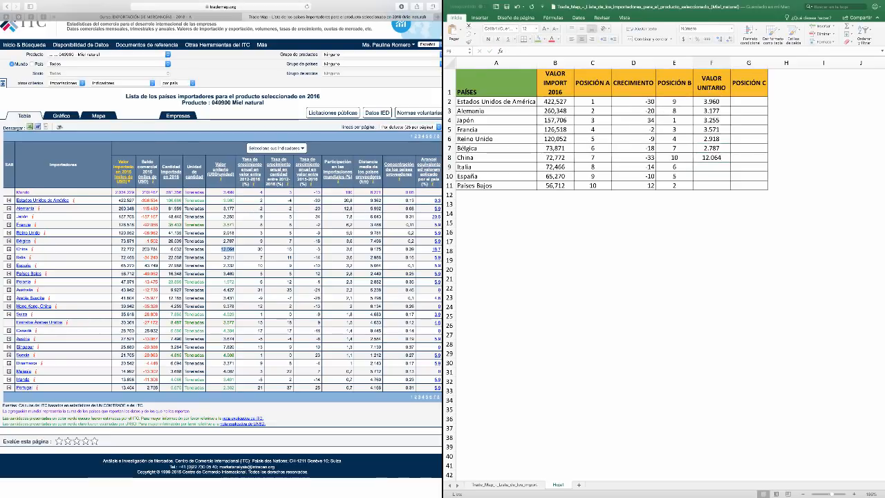
left_click_drag(236, 258, 223, 257)
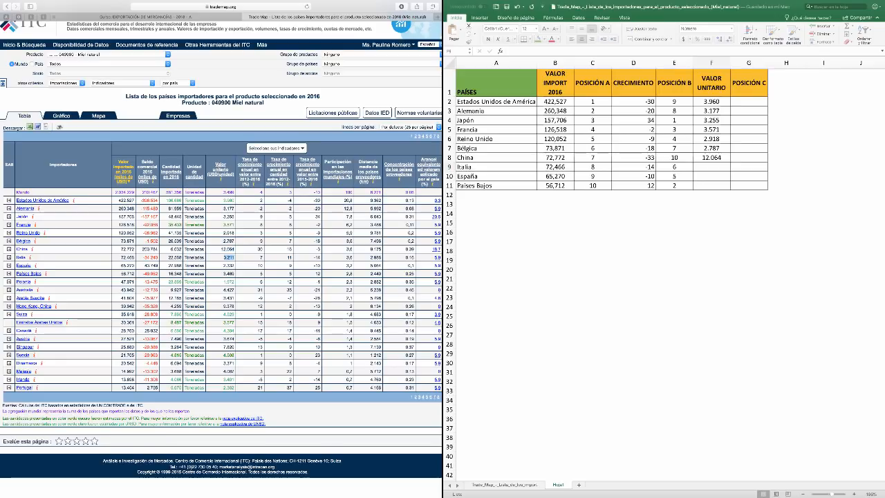
left_click(711, 167)
type("3.211")
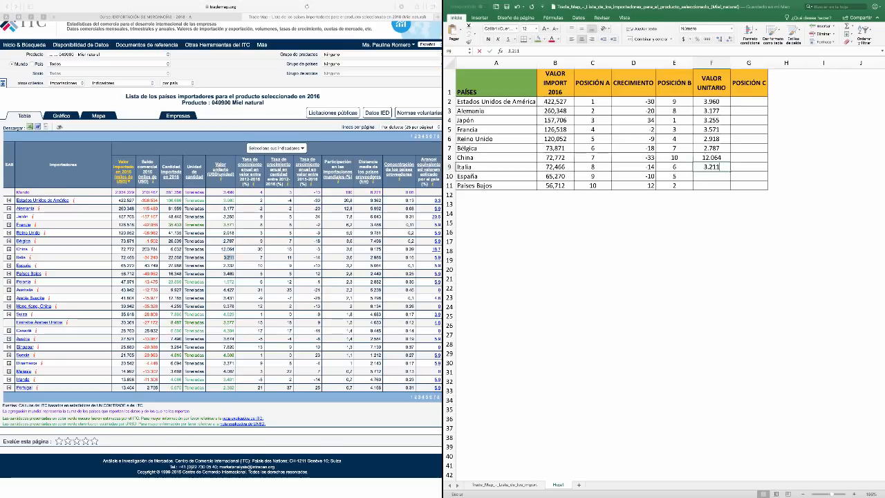
key("Tab")
Enter España's Trade Map unit value 2.332 in cell F10
left_click(236, 266)
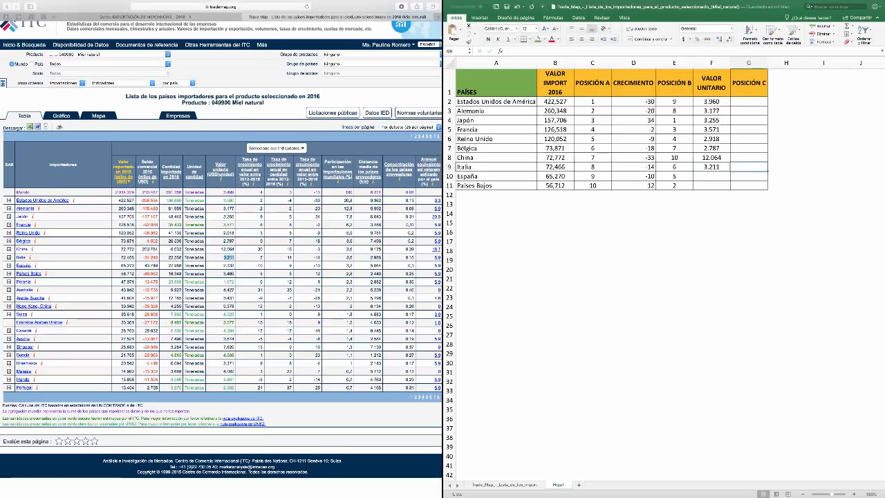
left_click_drag(236, 265, 223, 265)
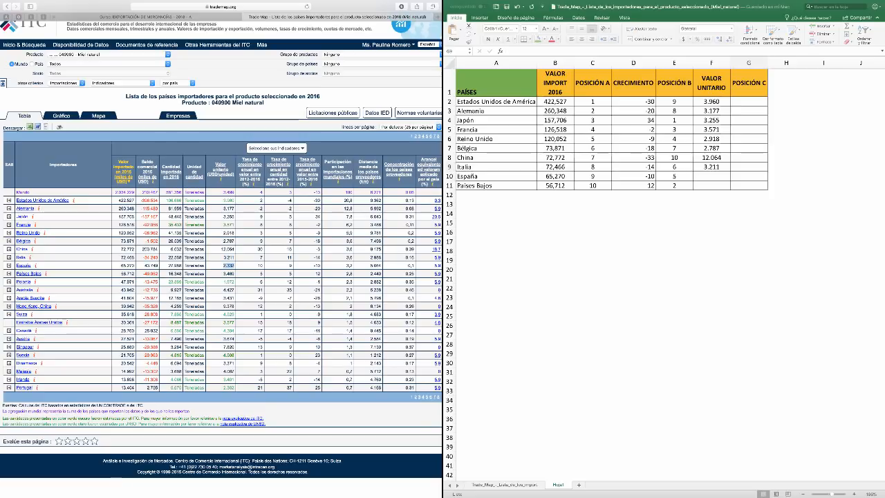
left_click(712, 176)
type("2.332")
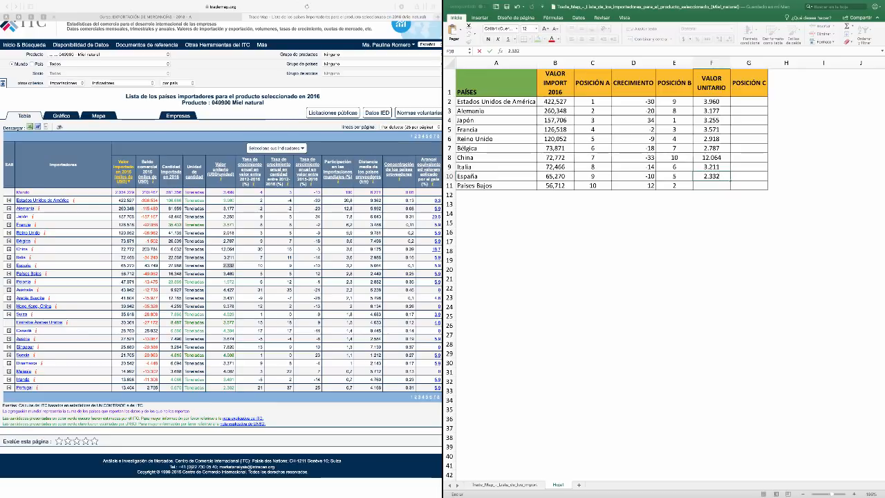
key("Return")
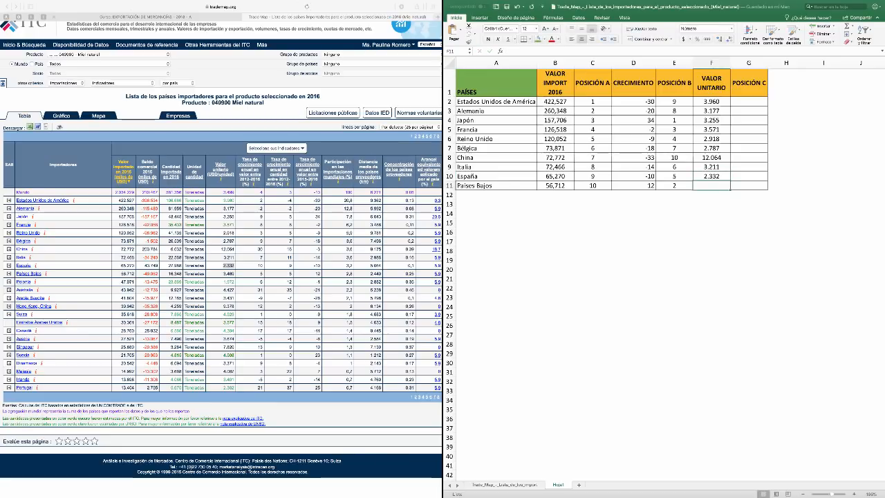
Complete the VALOR UNITARIO column with the Trade Map unit value 3.469 for Países Bajos in F11
left_click(236, 274)
left_click_drag(235, 274, 227, 274)
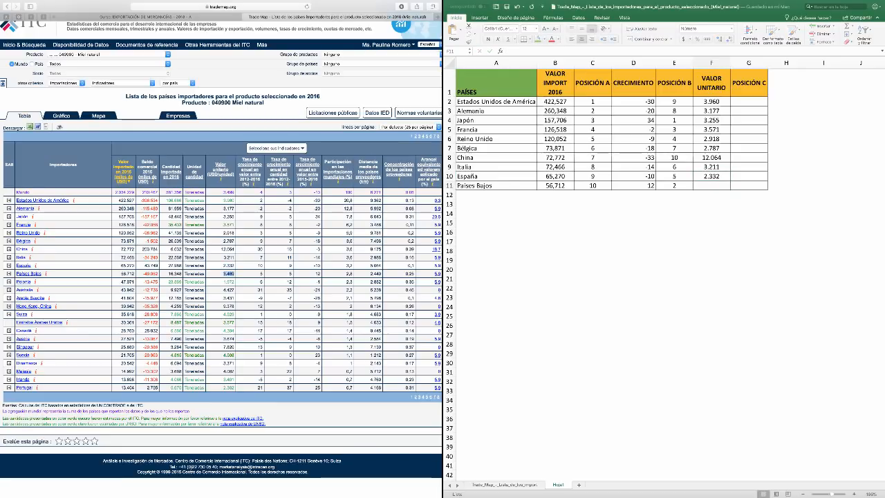
left_click(712, 186)
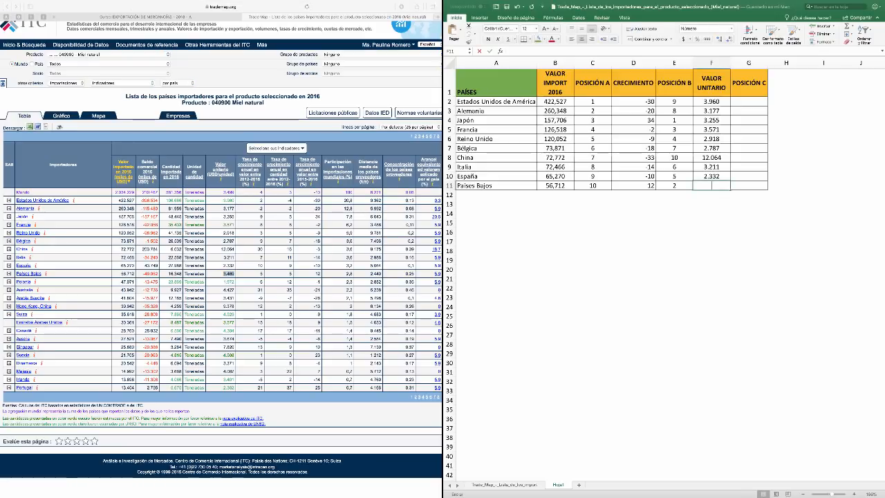
type("3.469")
key("Tab")
left_click(711, 158)
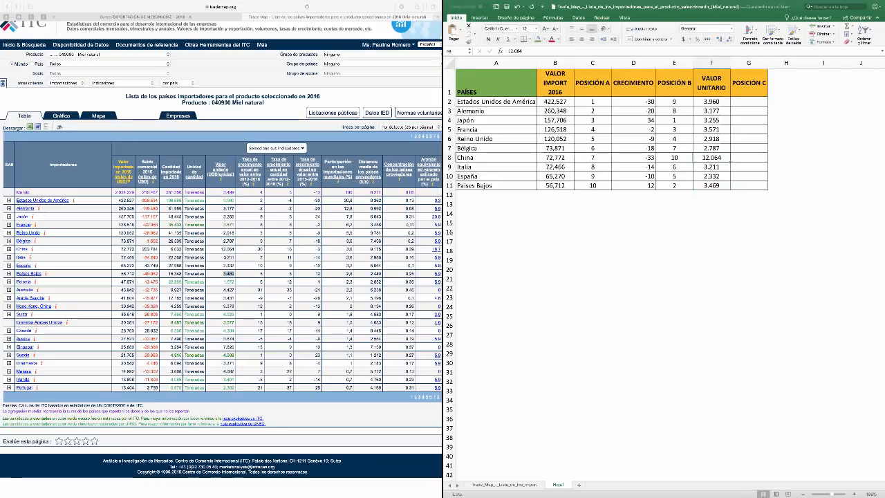
left_click(712, 102)
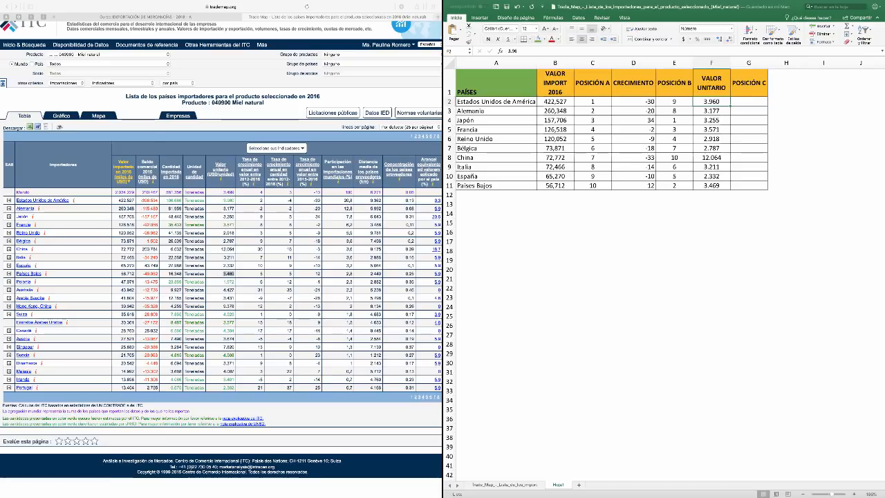
Enter rank 1 for China in the POSICIÓN C column and center the whole column
left_click(750, 158)
type("1")
key("Tab")
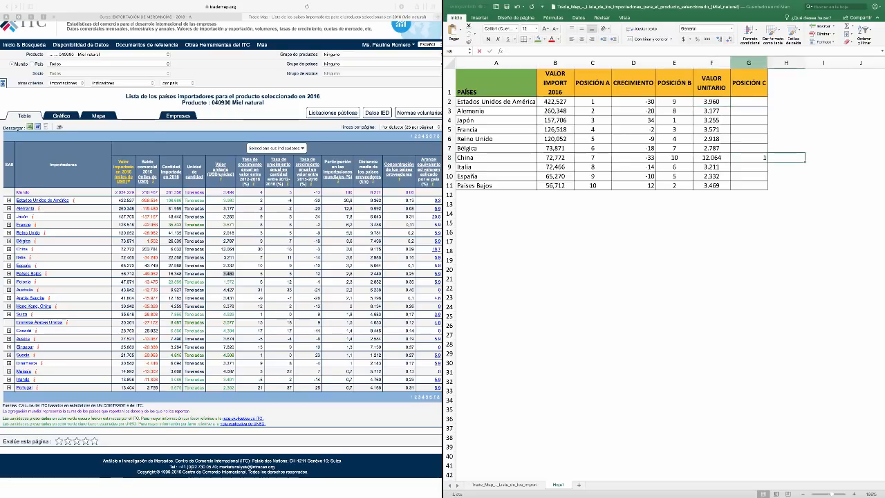
left_click(749, 63)
left_click(581, 39)
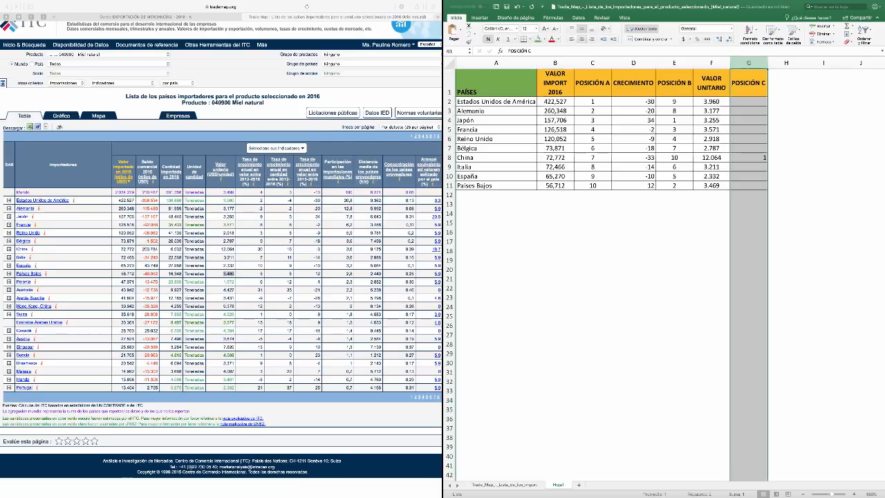
left_click(581, 39)
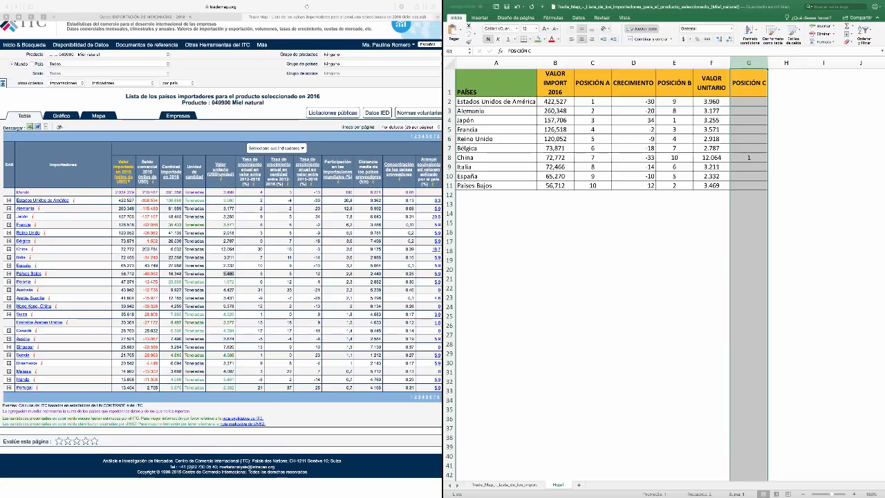
Enter the POSICIÓN C ranks 2 for Estados Unidos de América and 3 for Francia
left_click(712, 111)
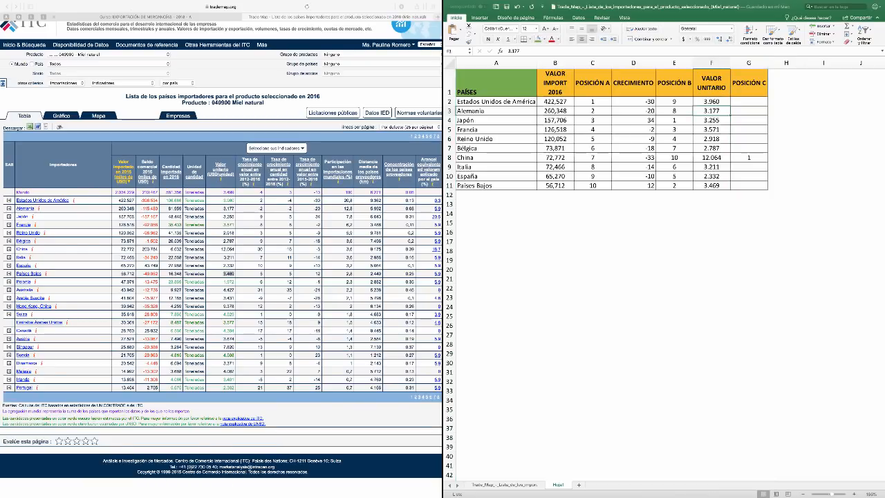
left_click(749, 102)
type("2")
key("Tab")
key("Return")
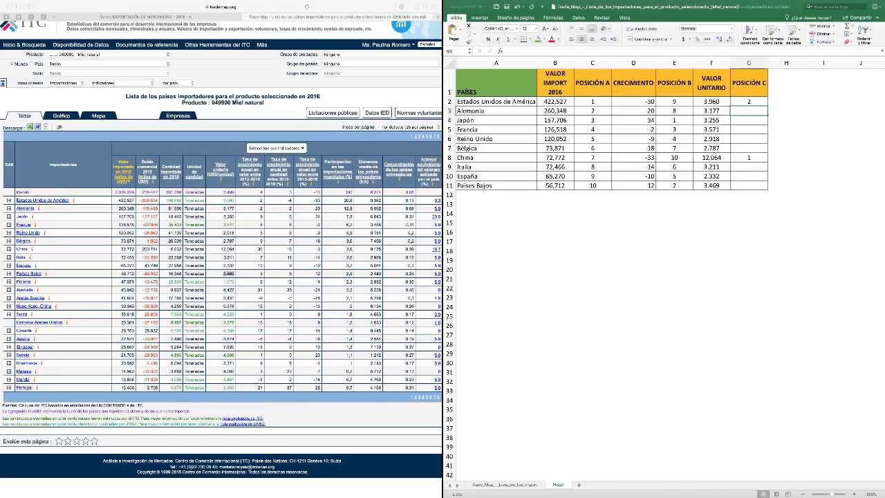
left_click(749, 129)
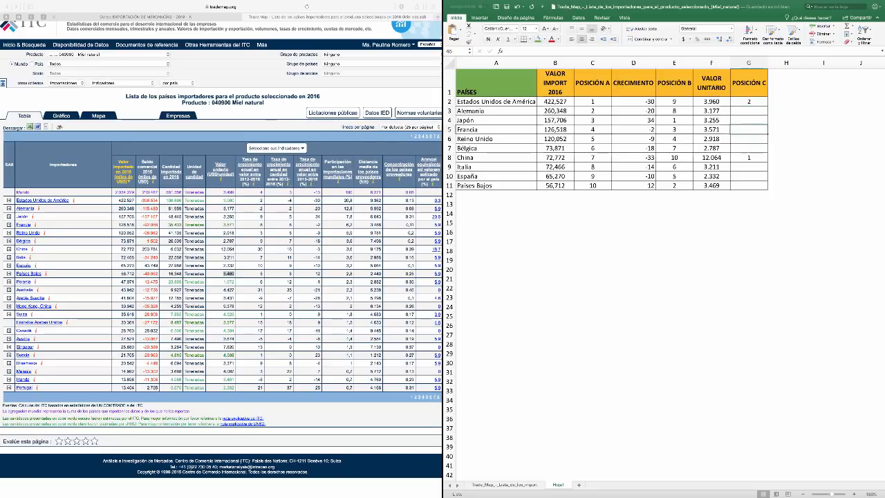
type("3")
Enter the POSICIÓN C ranks 4 for Países Bajos and 5 for Japón
left_click(750, 167)
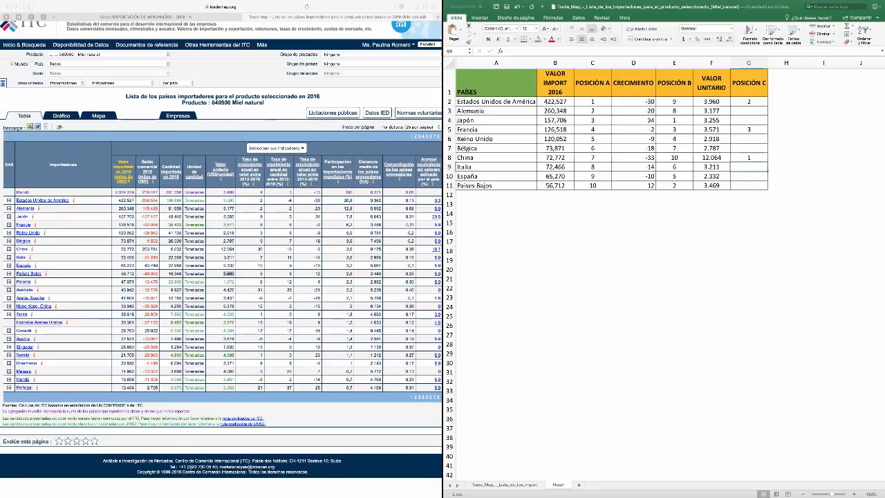
left_click(749, 185)
type("4")
key("Right")
key("Right")
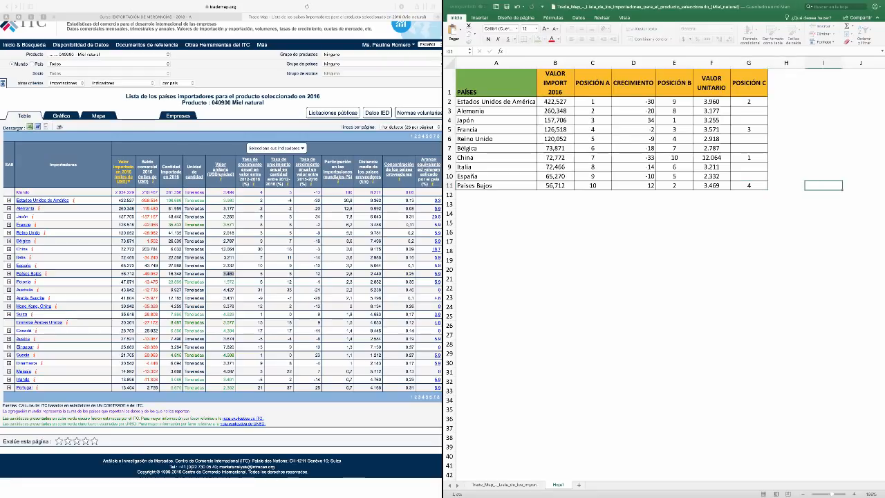
left_click(749, 176)
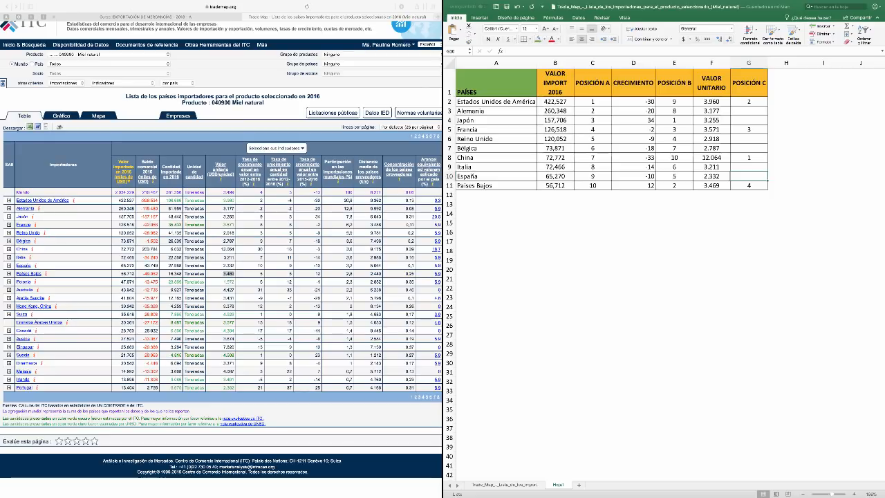
left_click(749, 120)
type("5")
key("Tab")
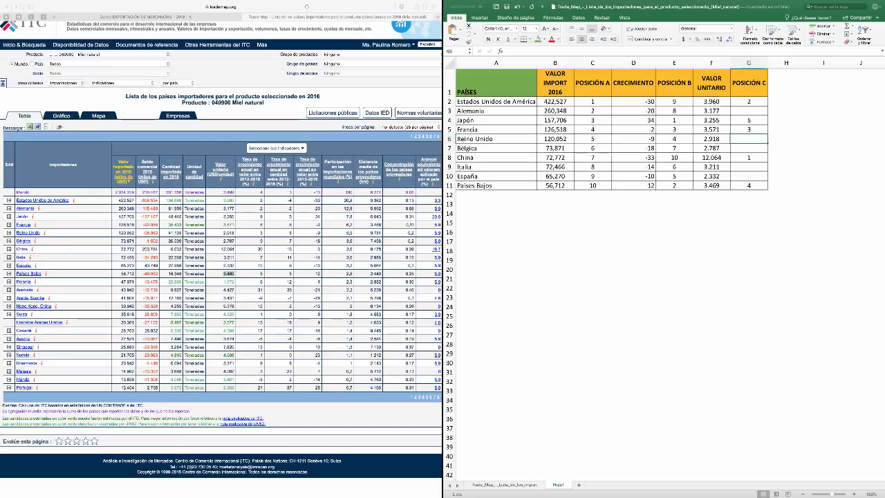
Enter the POSICIÓN C ranks 6 for Italia and 7 for Alemania
left_click(749, 166)
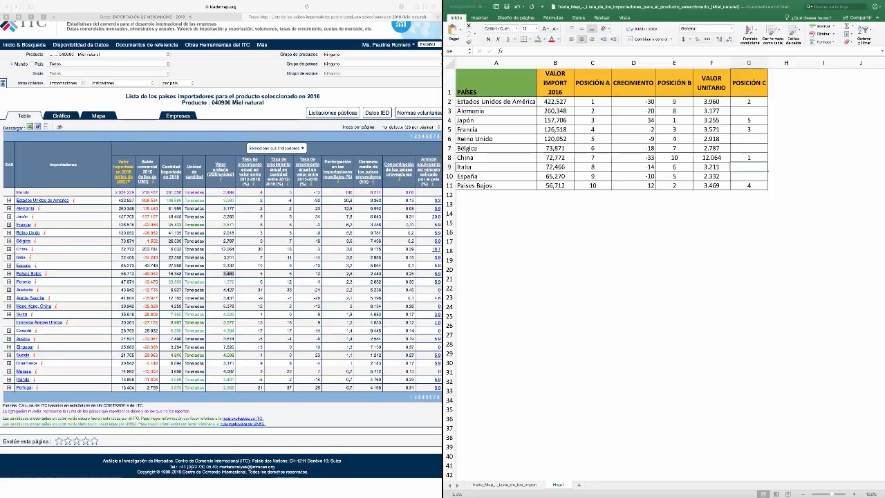
type("6")
key("Tab")
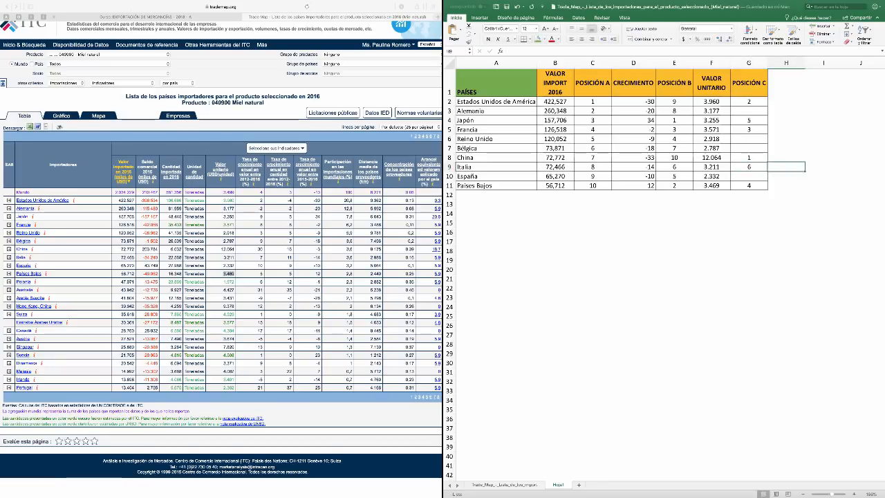
left_click(749, 111)
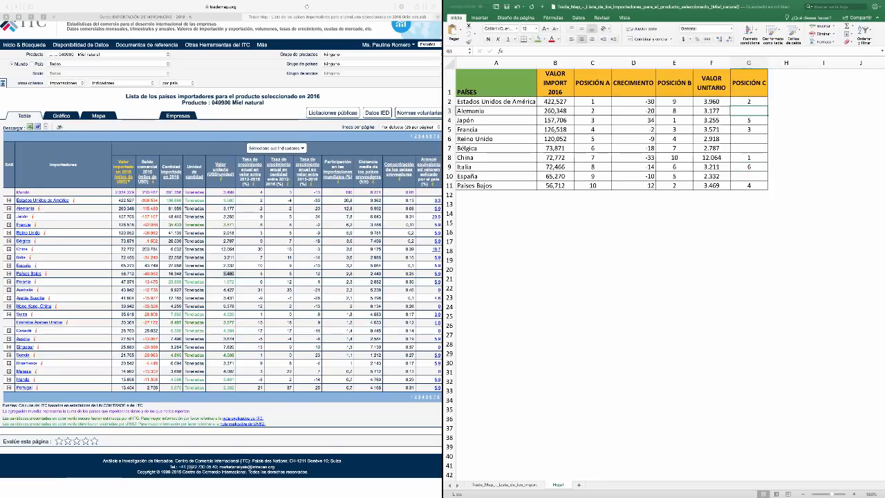
type("7")
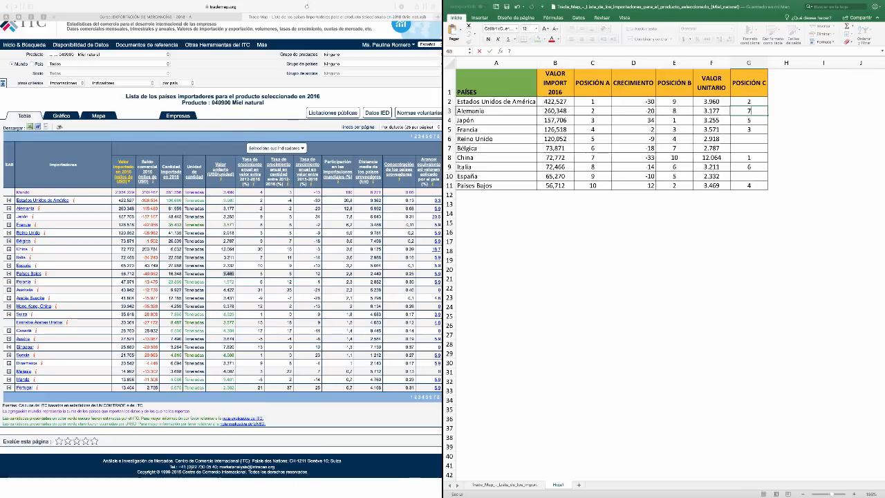
key("Return")
Complete the POSICIÓN C ranks with 8 for Reino Unido, 9 for Bélgica and 10 for España
key("Down")
key("Down")
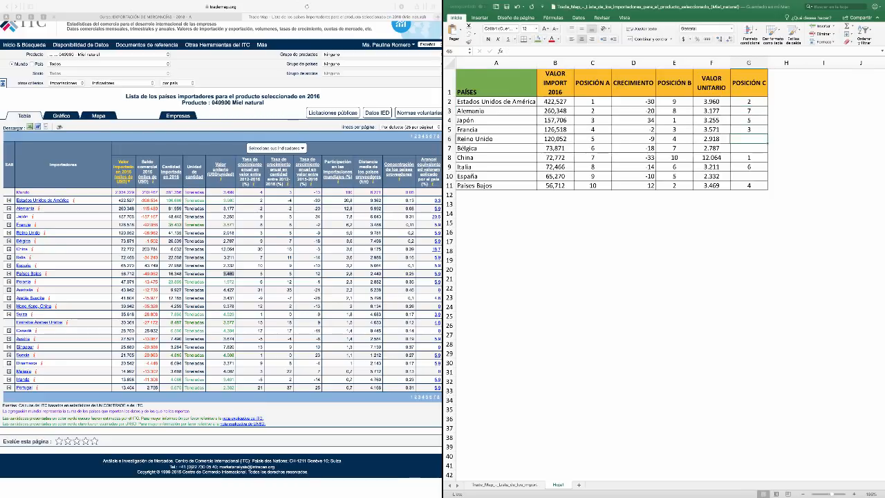
key("Down")
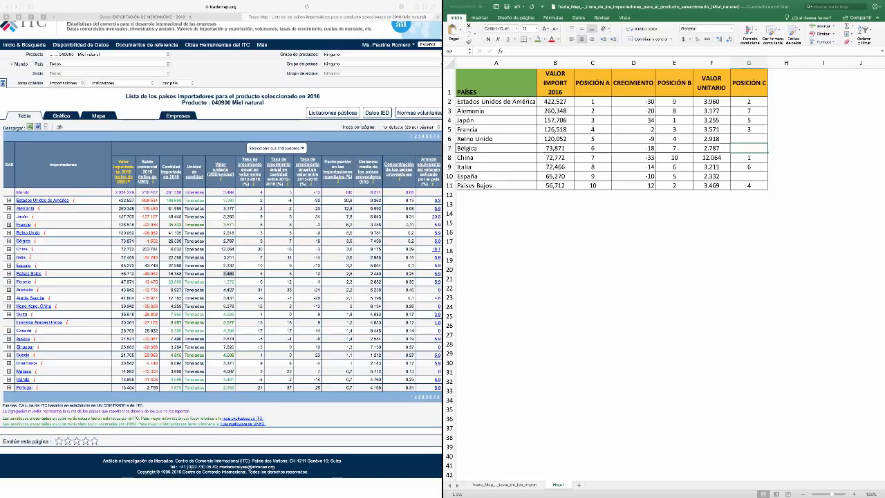
key("Up")
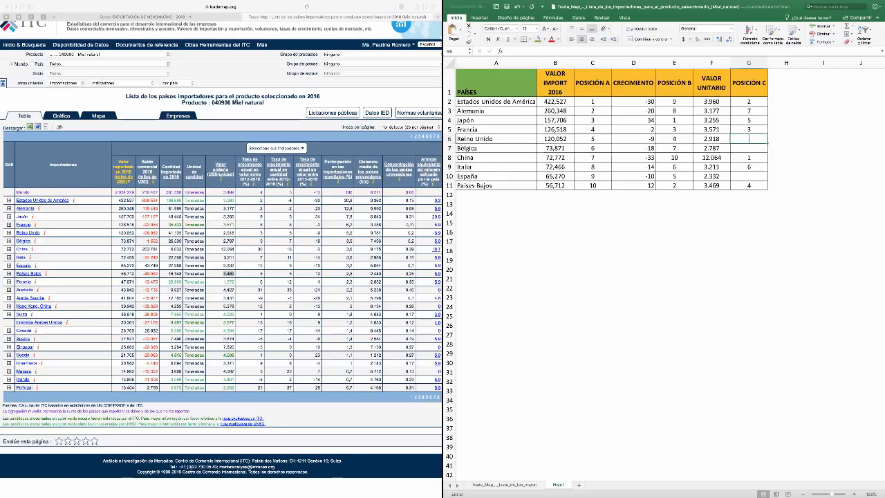
type("8")
key("Return")
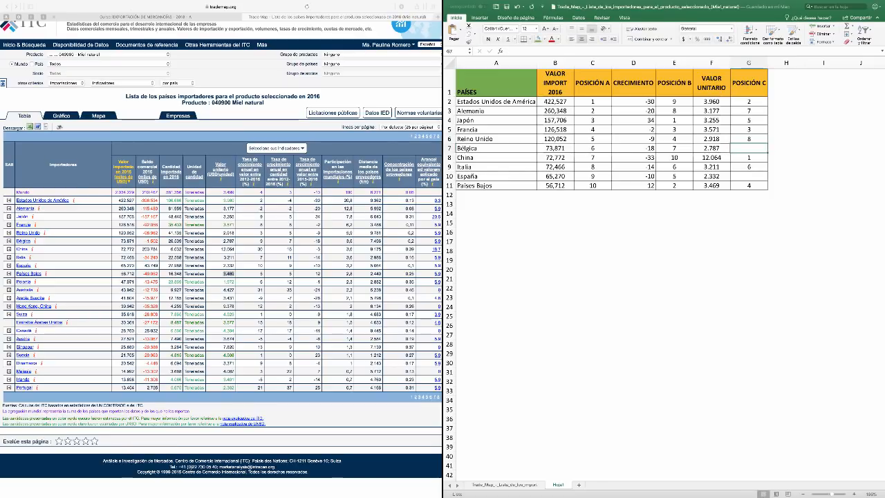
type("9")
key("Return")
key("Return")
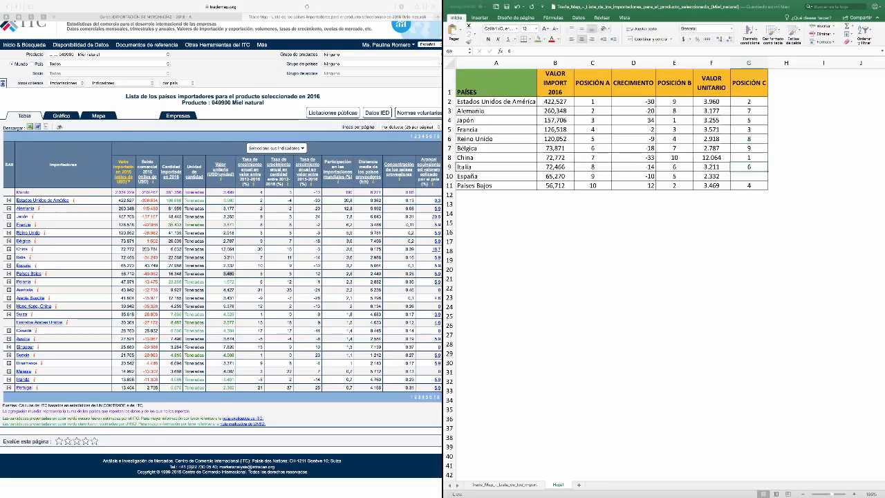
key("Return")
type("10")
key("Tab")
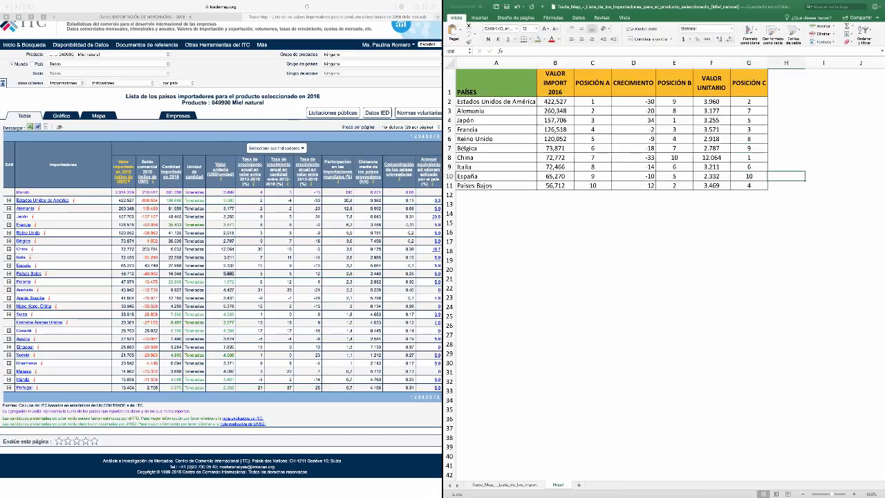
Make the POSICIÓN C ranks in G2:G11 bold and give them a light orange fill
left_click(749, 110)
left_click_drag(749, 102, 749, 186)
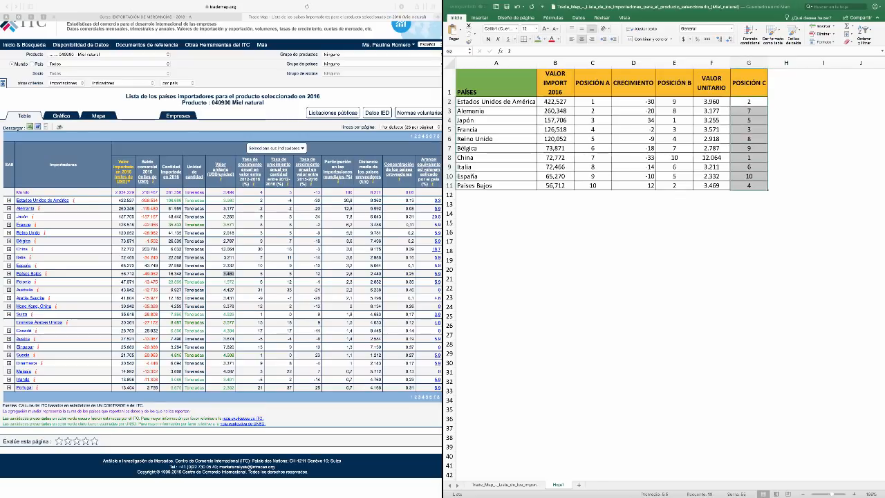
key("super+b")
left_click(545, 38)
left_click(583, 77)
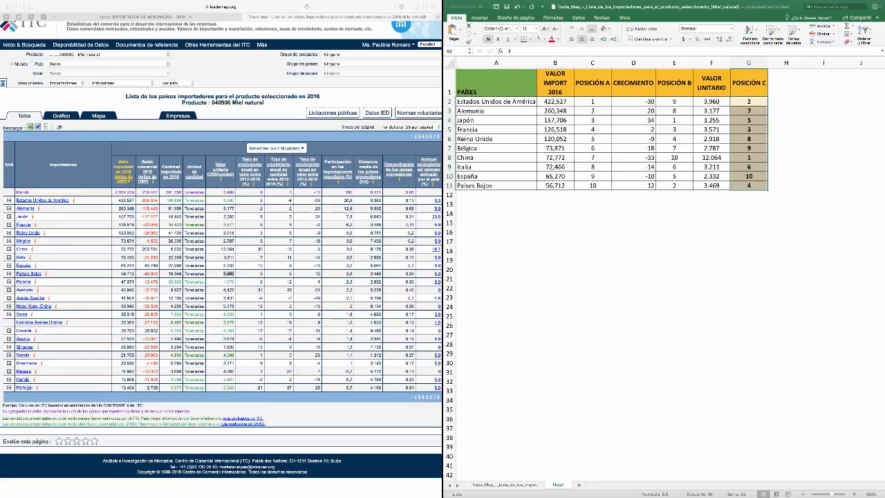
Copy the formatted ranks in G2:G11 and select the POSICIÓN B ranks in E2:E11 as the destination
left_click(650, 39)
left_click(457, 155)
key("super+c")
left_click_drag(674, 102, 674, 186)
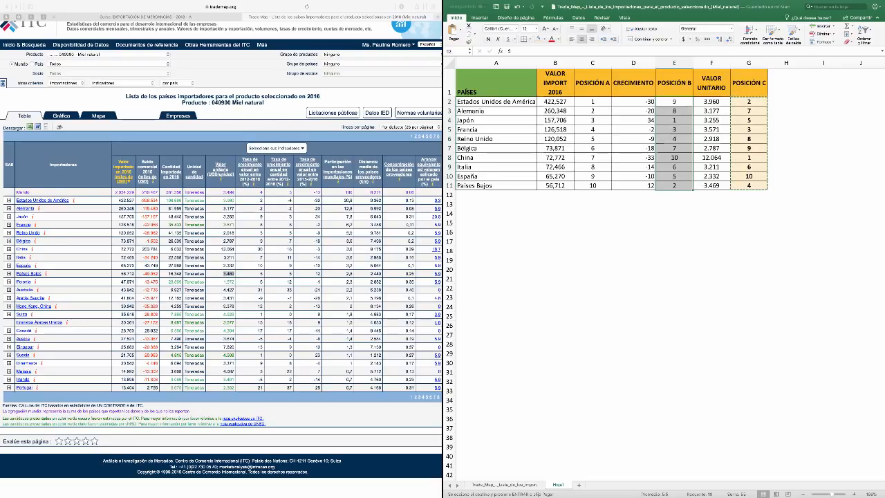
key("super+v")
left_click(701, 195)
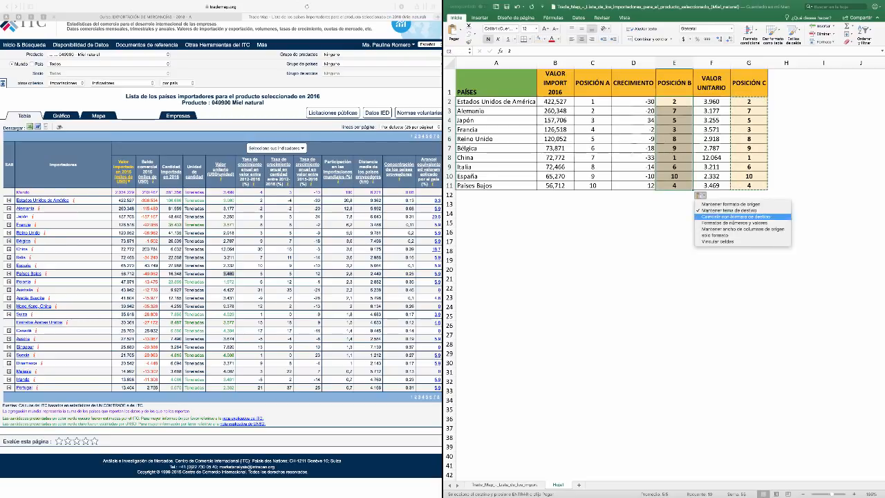
left_click(736, 216)
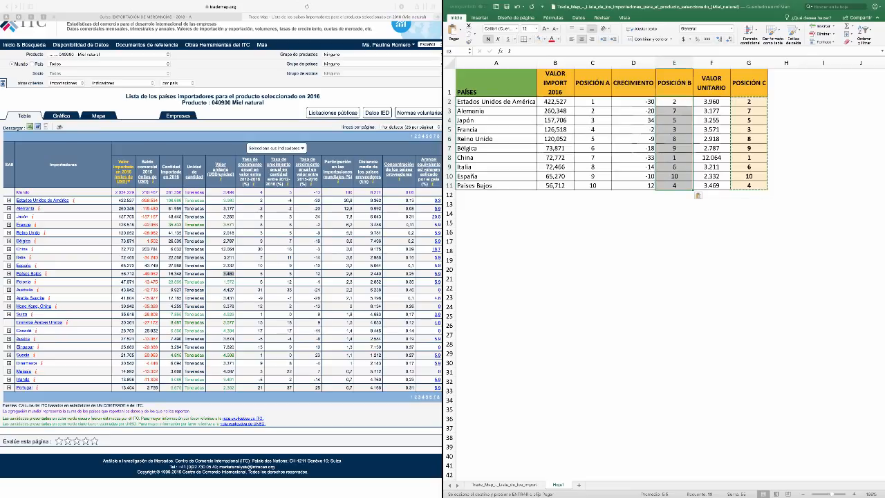
key("super+v")
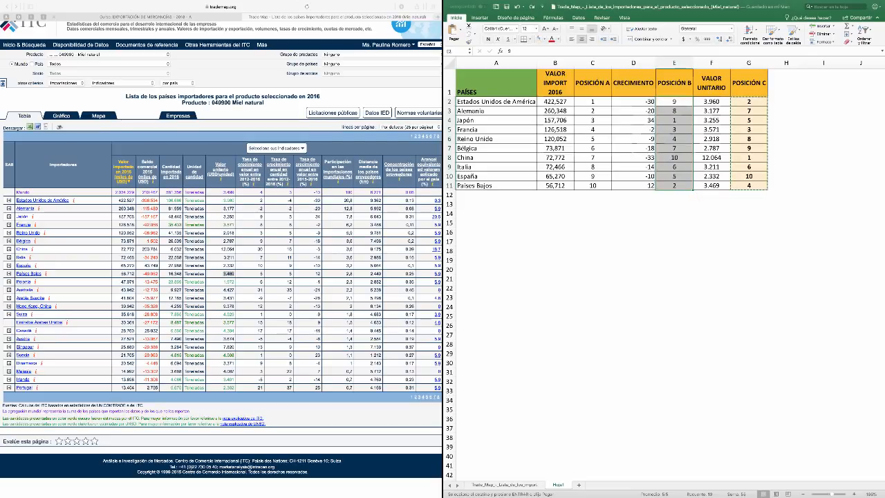
Paste only the copied bold, light orange formatting onto the POSICIÓN B ranks in E2:E11
key("super+v")
left_click(700, 196)
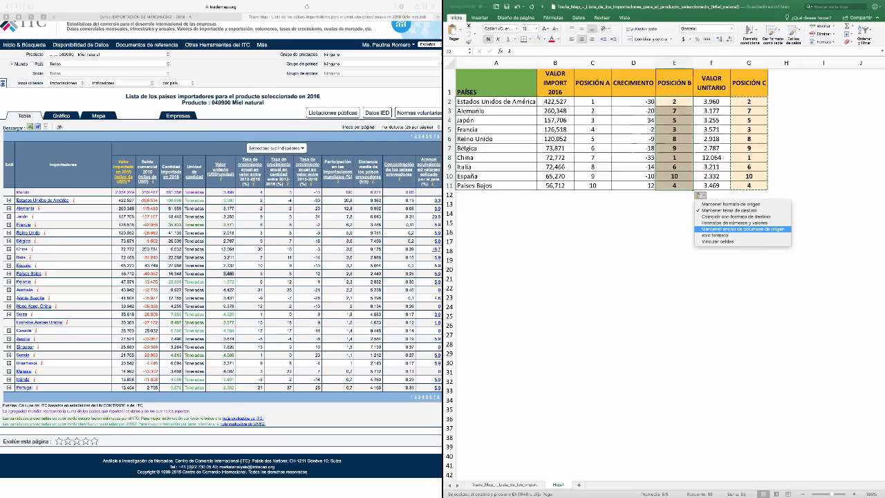
left_click(715, 235)
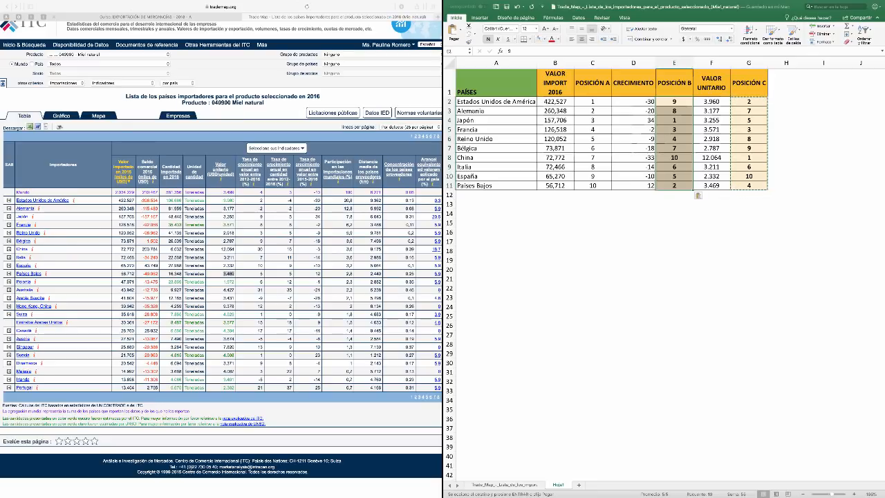
Apply only the copied POSICIÓN C cell formatting to the POSICIÓN A ranks in C2:C11
left_click_drag(592, 101, 592, 186)
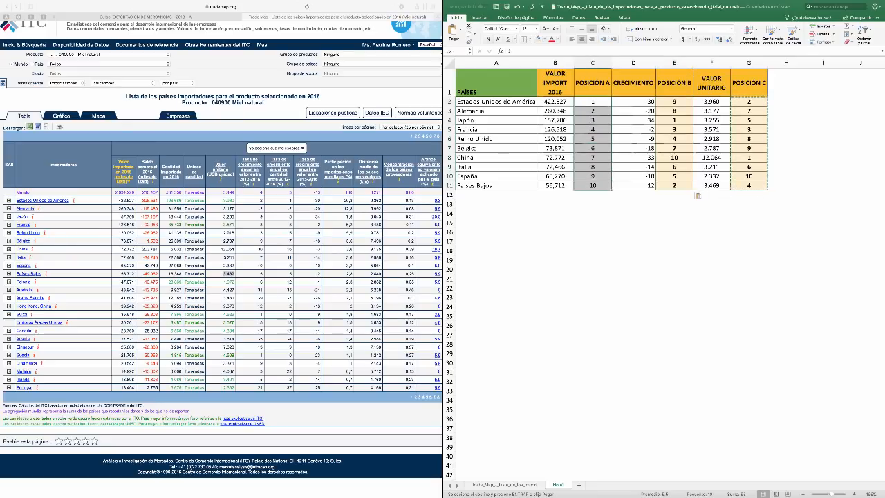
key("super+v")
left_click(618, 195)
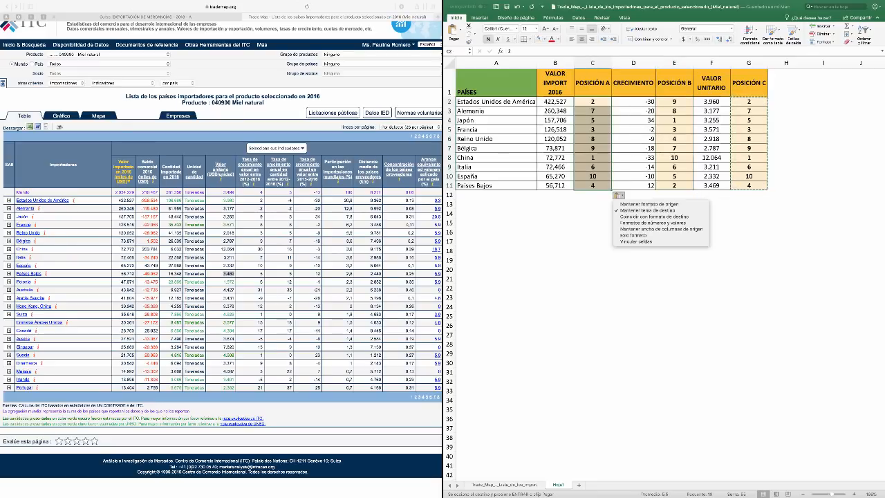
left_click(633, 235)
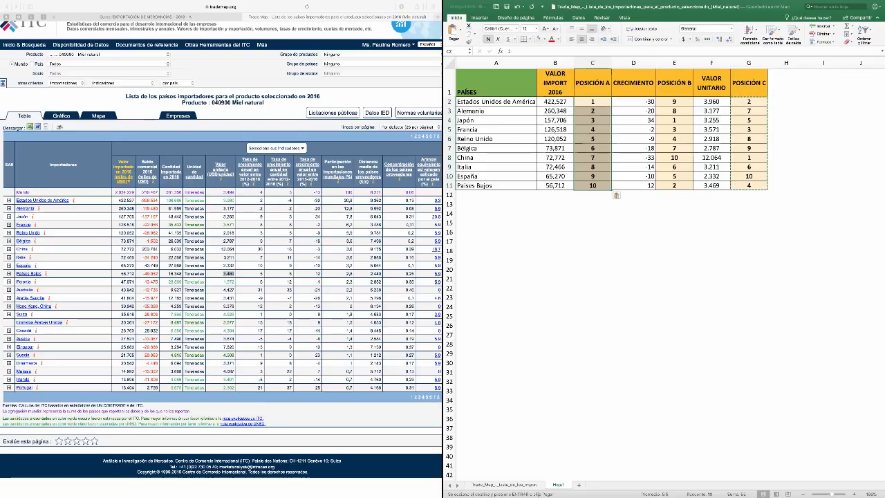
Leave the split view with the browser and return to the ranking sheet in a full-width Excel window
key("super+Tab")
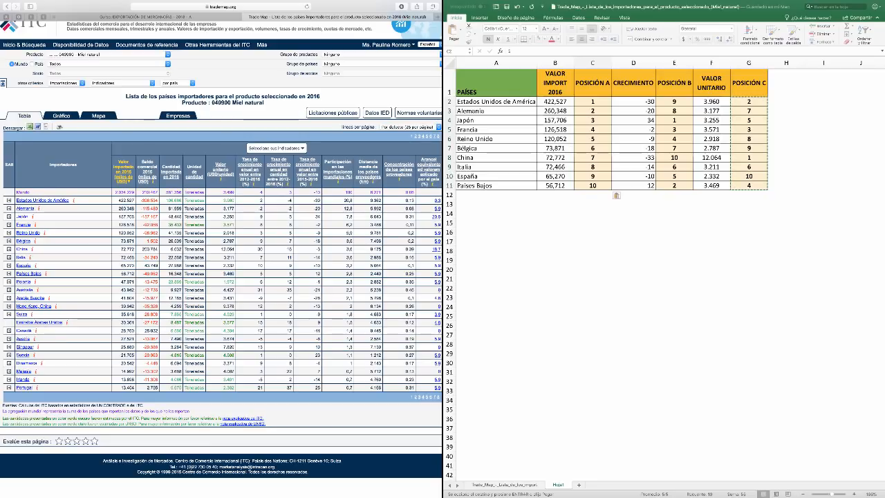
key("Escape")
key("super+Tab")
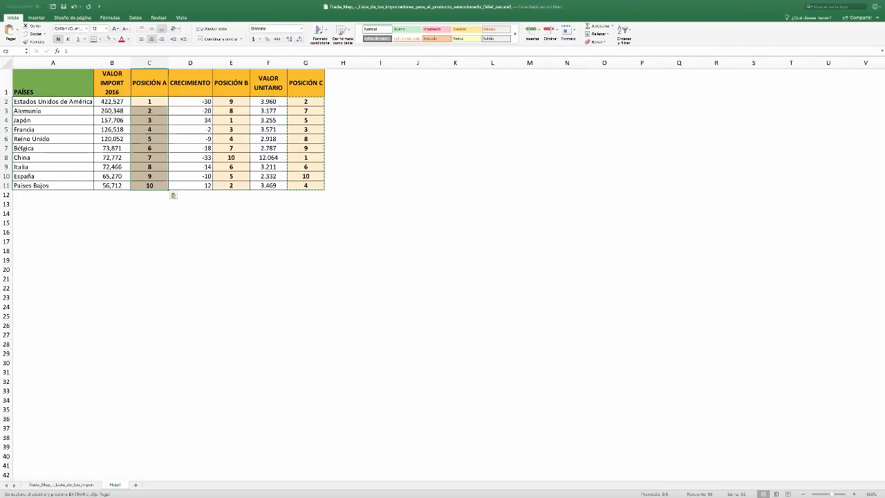
left_click(380, 157)
key("Escape")
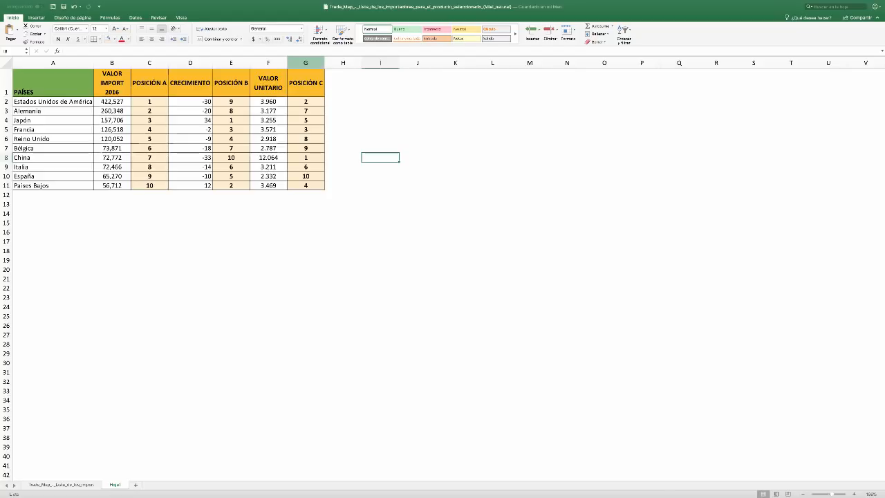
Copy the whole POSICIÓN C column and insert the copied cells as column H
left_click(306, 63)
key("super+c")
left_click(343, 63)
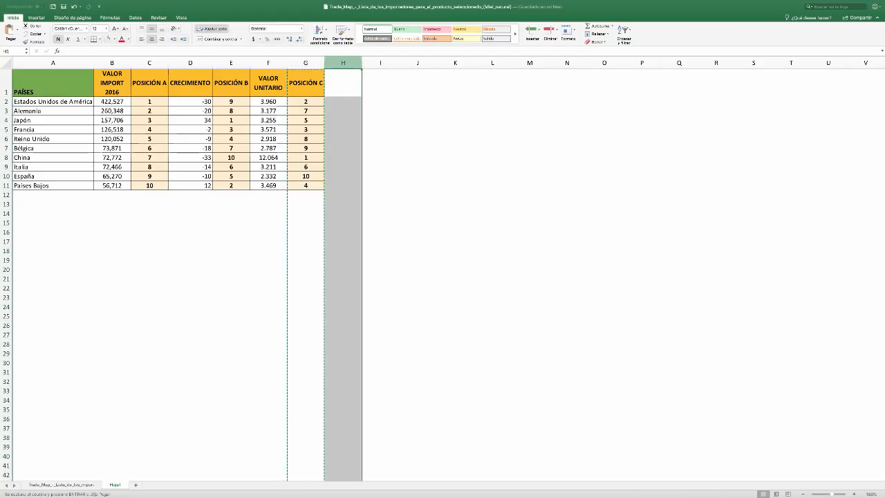
right_click(345, 63)
left_click(379, 97)
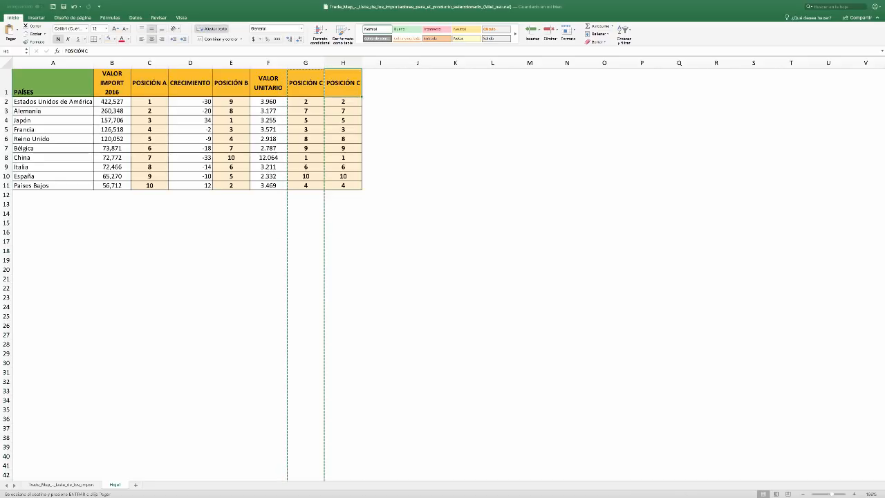
Change the header in H1 to "SUMA DE POSICIONES"
type("SUMA E")
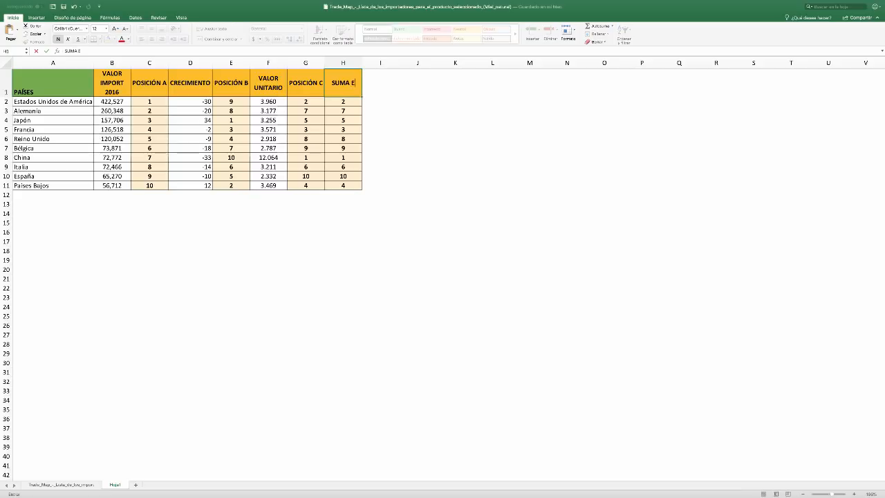
key("BackSpace")
type("DE POSICIONES")
key("Return")
Clear the duplicated ranks from H2:H11 while keeping the cell formatting
key("Delete")
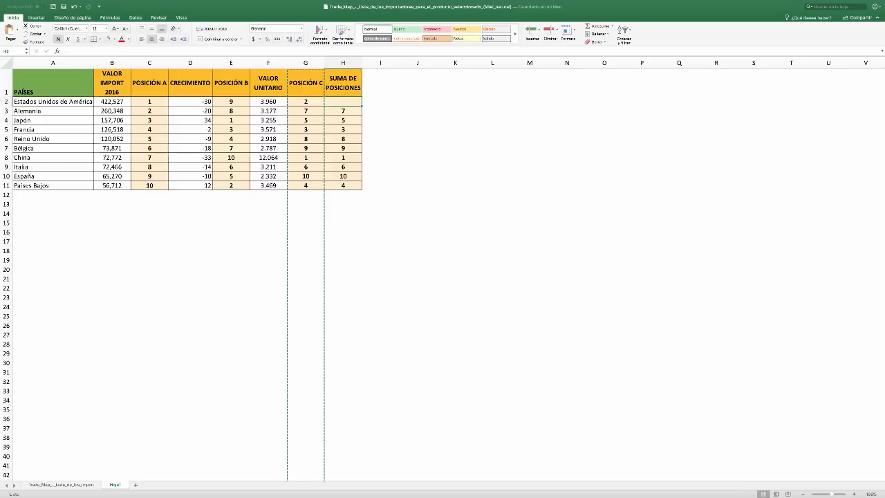
key("super+c")
left_click_drag(343, 111, 343, 185)
key("super+v")
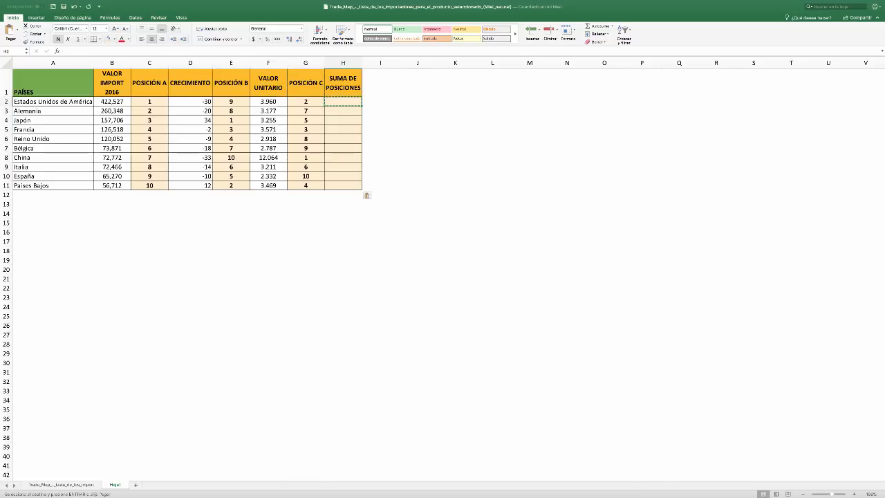
Fill the SUMA DE POSICIONES cells H2:H11 with the lightest green theme color
left_click_drag(343, 102, 343, 185)
left_click(114, 38)
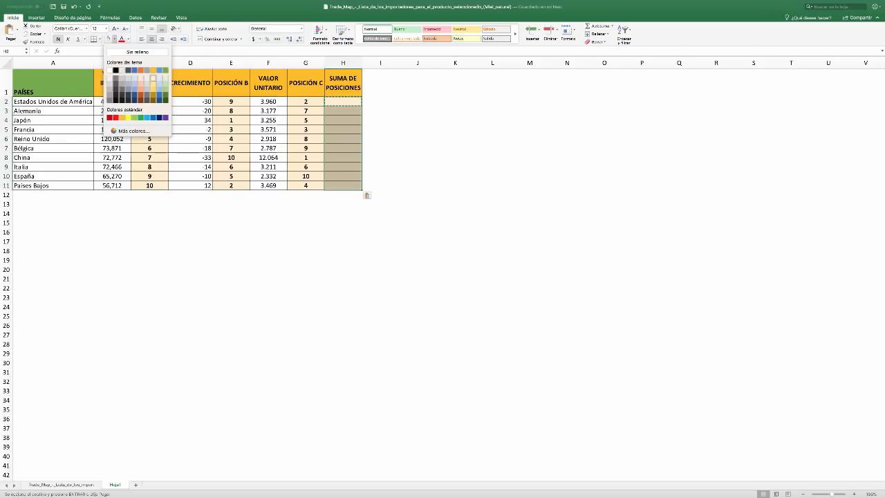
left_click(165, 78)
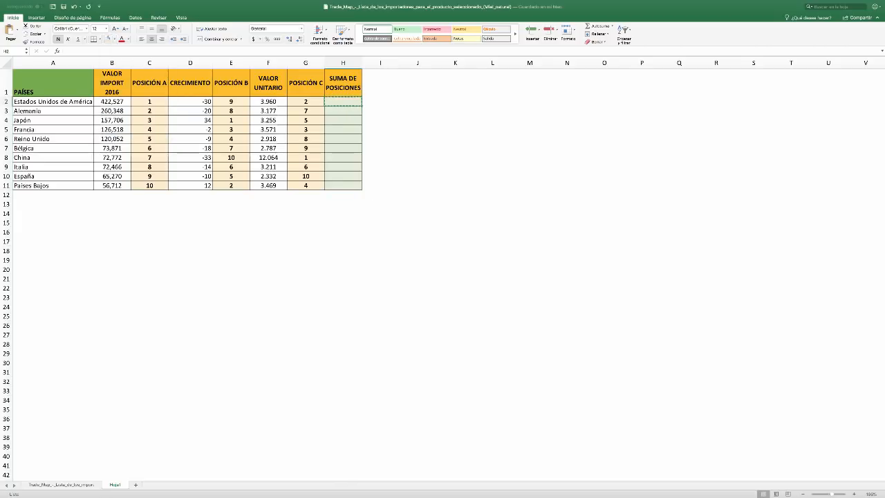
Enter the formula =C2+E2+G2 in H2 to add the three positions of Estados Unidos de América
type("=")
key("Left")
key("Left")
key("Left")
key("Left")
key("Left")
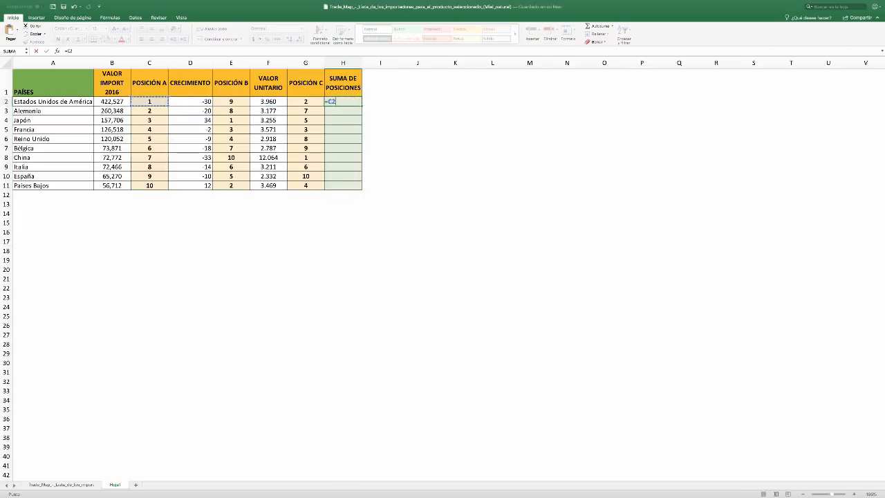
type("+")
key("Right")
key("Right")
type("+")
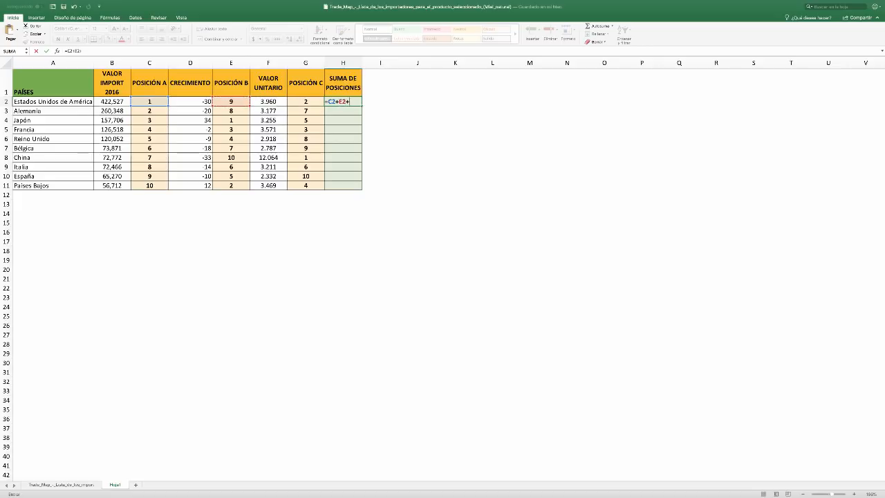
key("Left")
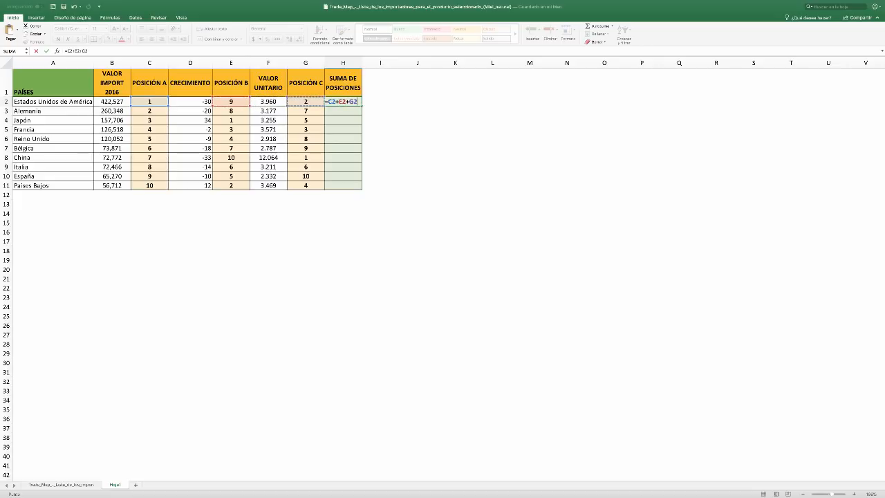
key("Return")
Copy the sum formula from H2 into H3:H11 for the remaining countries
key("Up")
key("super+c")
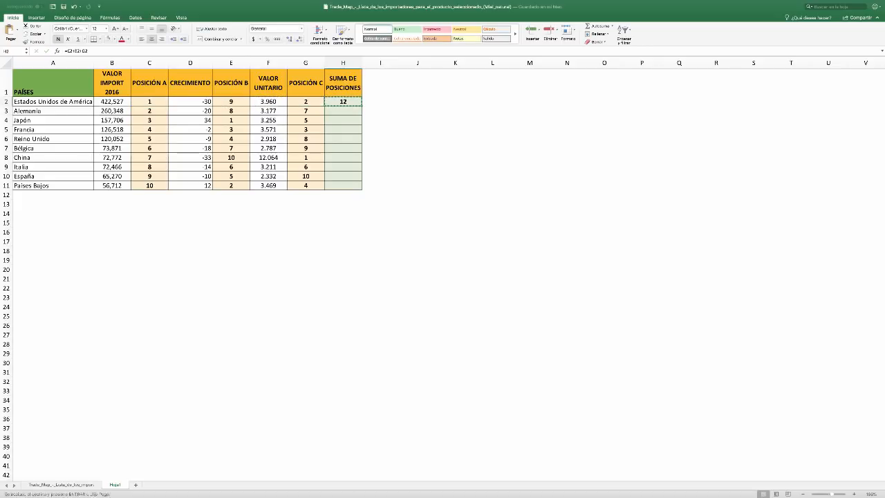
key("Down")
key("shift+Down")
key("shift+Down")
key("shift+Down")
key("shift+Down")
key("shift+Down")
key("shift+Down")
key("shift+Down")
key("shift+Down")
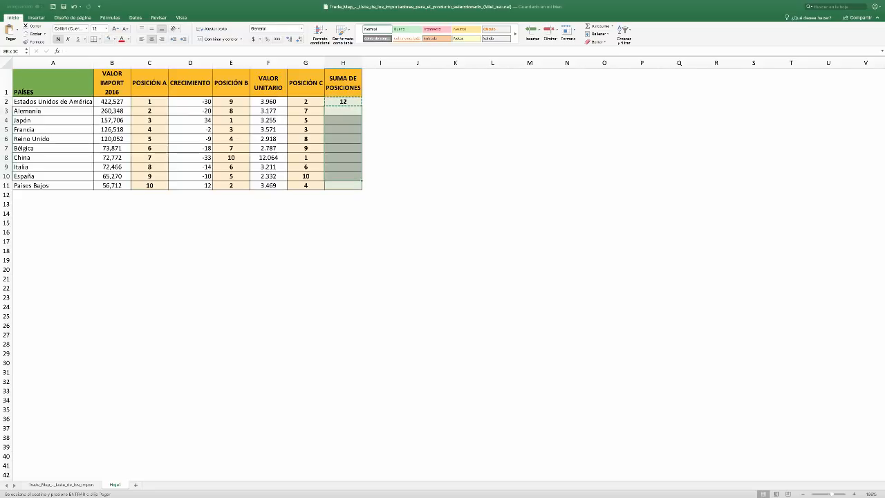
key("super+v")
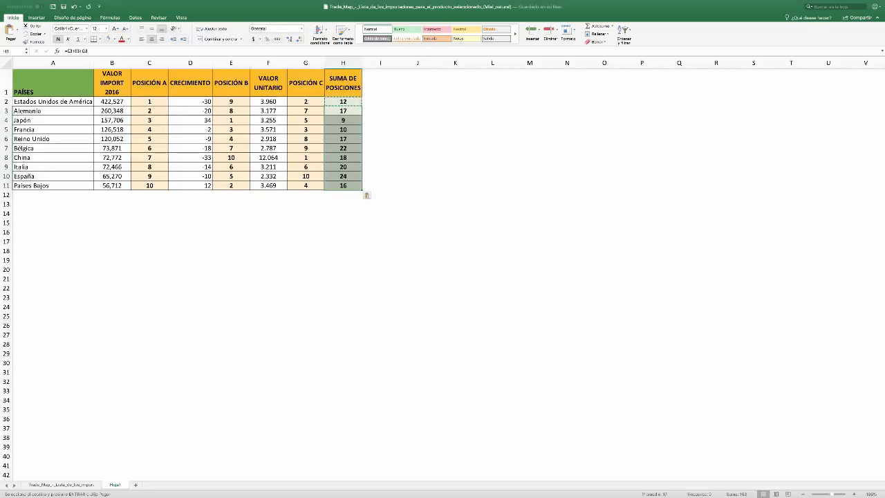
Copy the whole POSICIÓN C column again and insert the copied cells as column I
left_click(306, 63)
key("super+c")
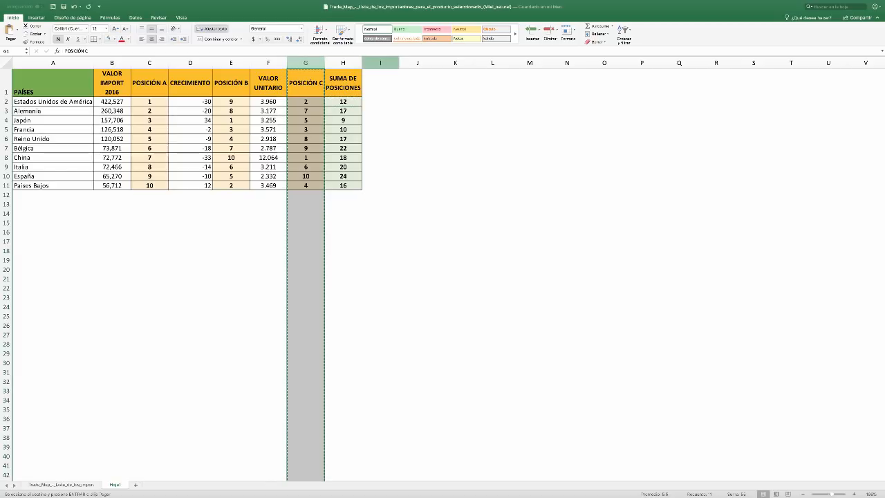
left_click(380, 63)
right_click(373, 61)
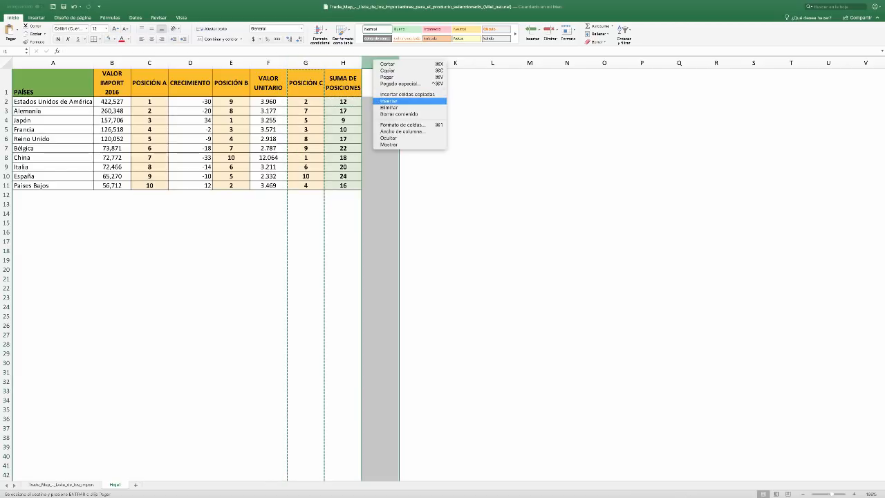
left_click(404, 95)
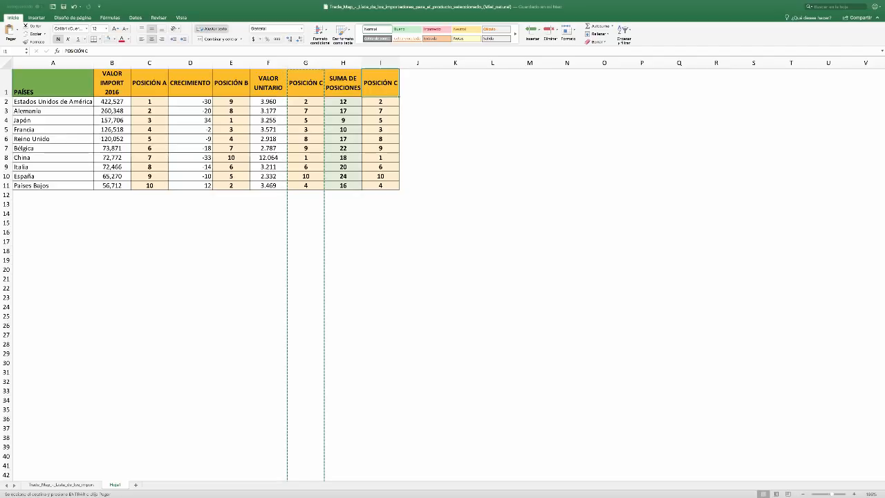
Change the header in I1 to "POSICIÓN DEFINITIVA"
left_click(398, 50)
key("BackSpace")
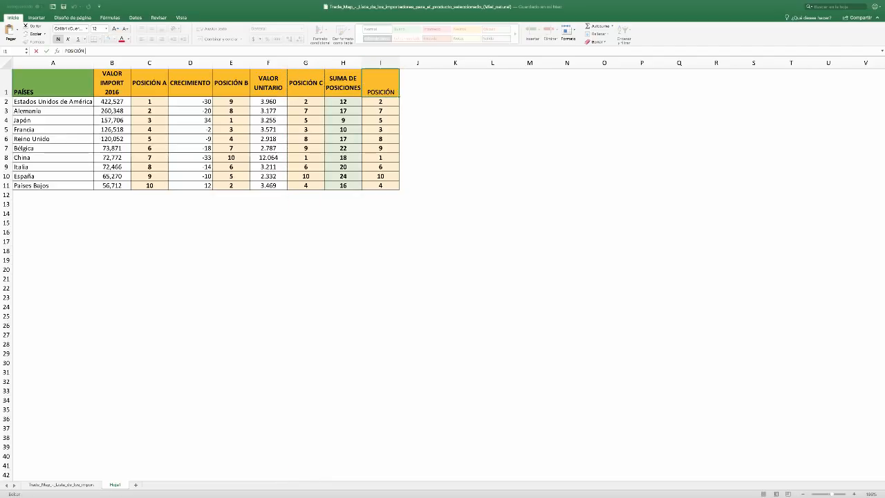
type("DEFINITIVA")
key("Return")
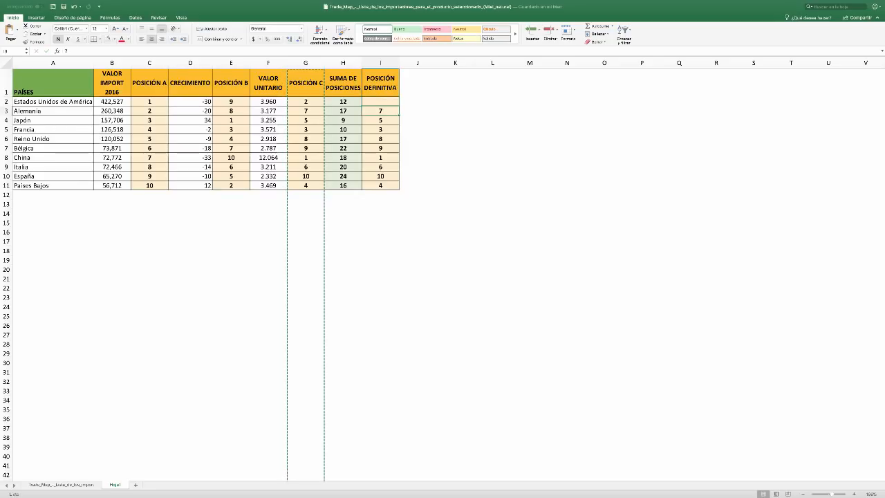
Clear the duplicated ranks from I2:I11 while keeping the cell formatting, and end copy mode
key("Delete")
key("super+c")
left_click_drag(380, 111, 380, 186)
key("super+v")
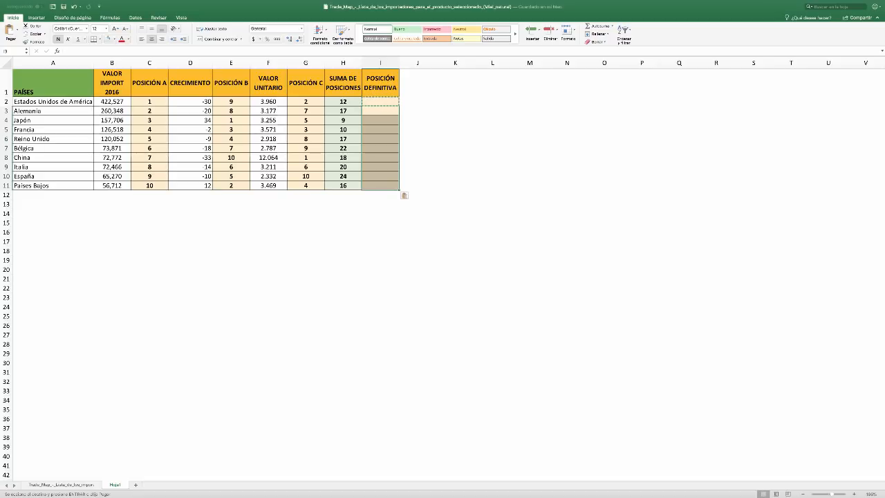
left_click(418, 111)
key("Escape")
left_click(418, 101)
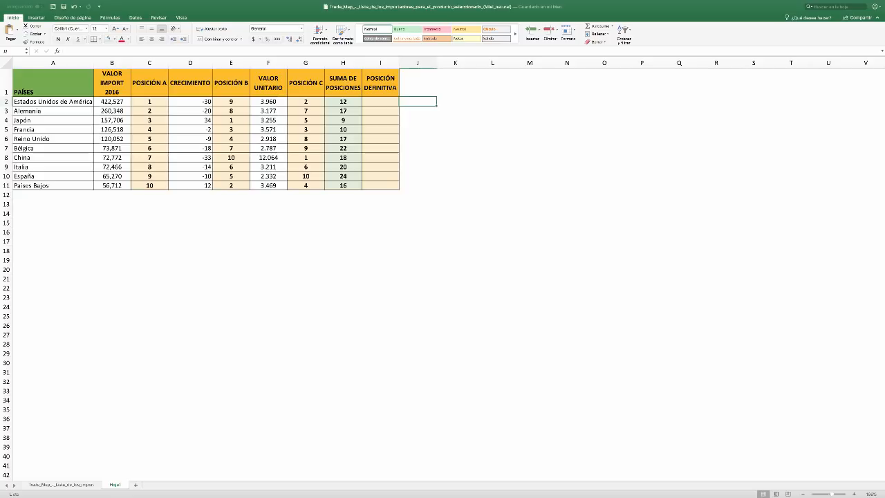
Enter 1 as the POSICIÓN DEFINITIVA of Japón in I4
left_click(380, 102)
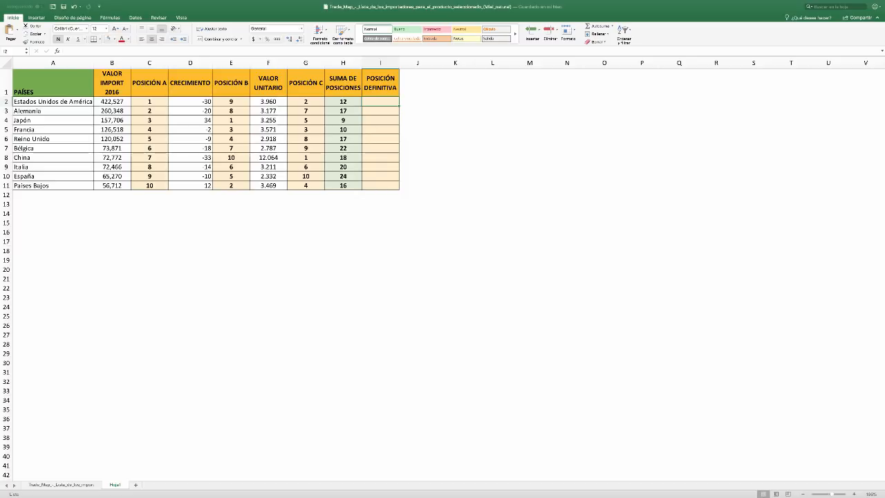
left_click(381, 120)
type("1")
key("Tab")
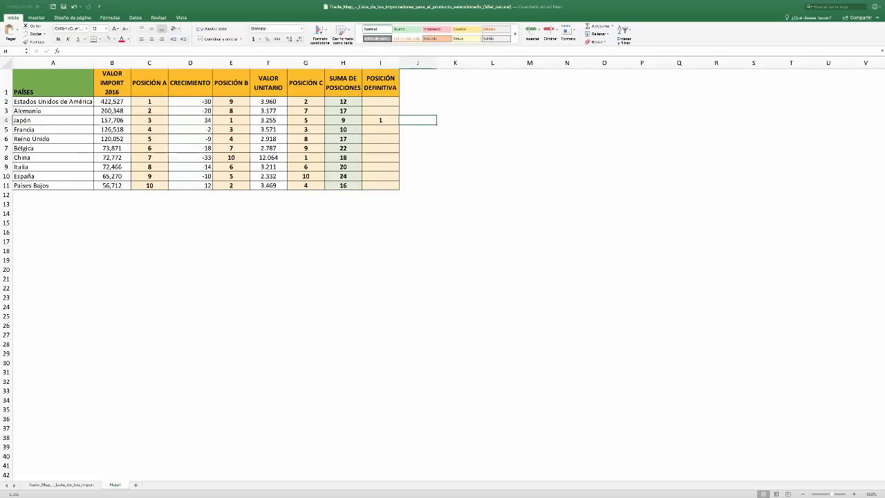
Enter POSICIÓN DEFINITIVA 2 for Estados Unidos de América in I2 and 3 for Países Bajos in I11
left_click(380, 102)
type("2")
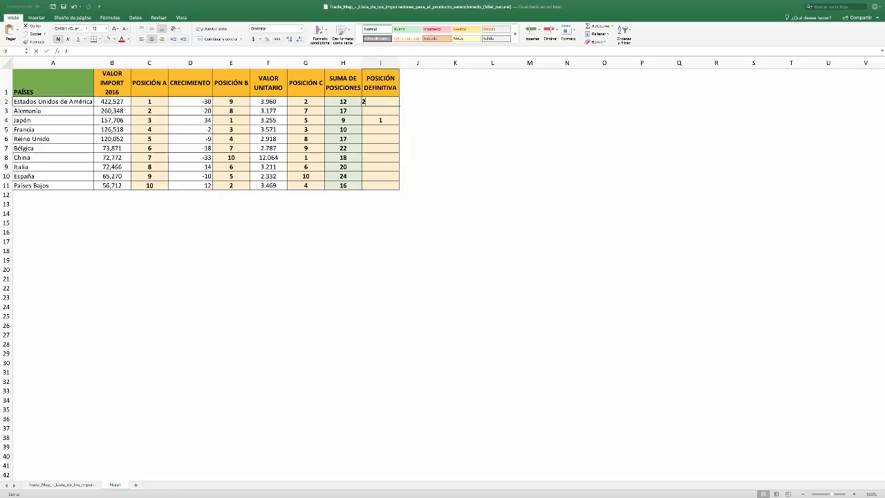
key("Tab")
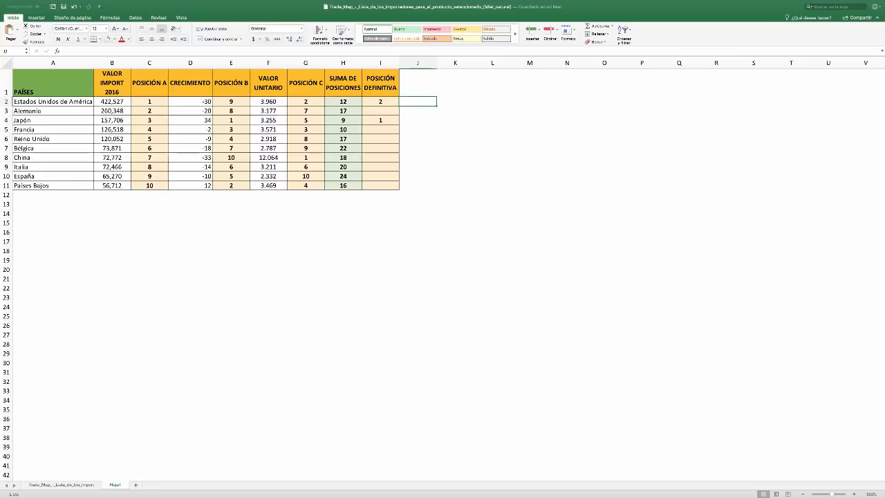
left_click(380, 185)
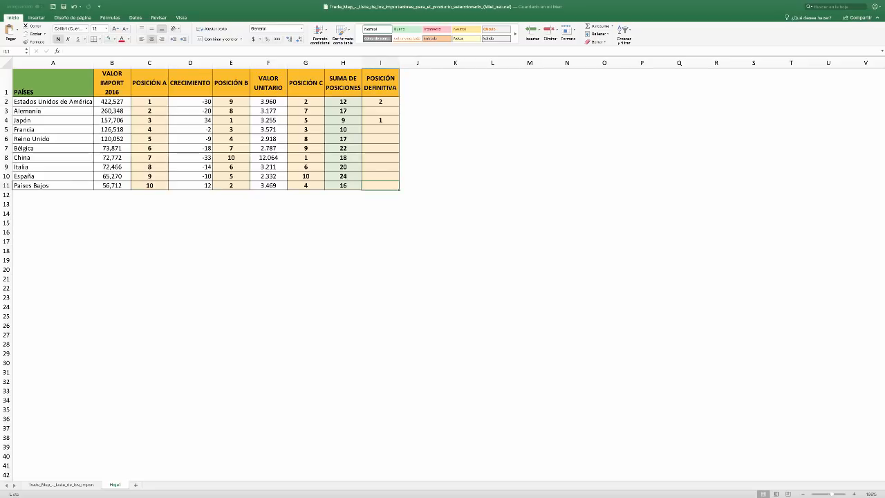
type("3")
key("Tab")
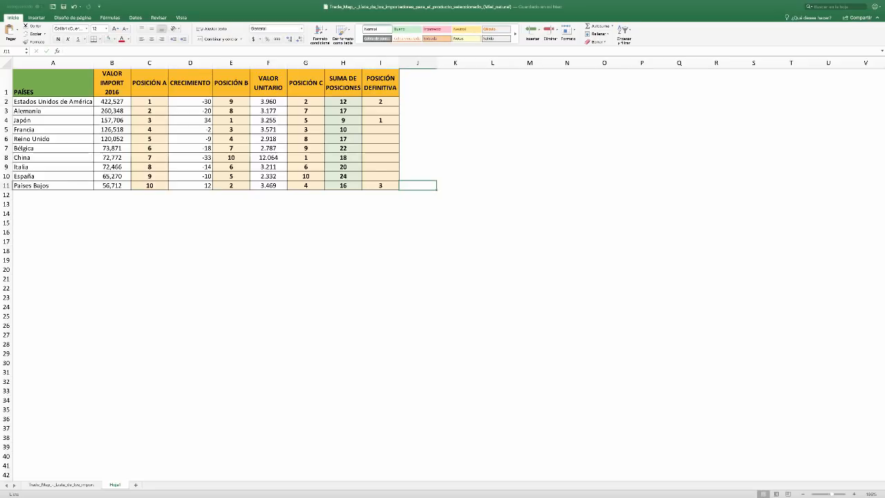
Enter POSICIÓN DEFINITIVA 4 for both Alemania and Reino Unido, and 5 for China
left_click(380, 110)
type("4")
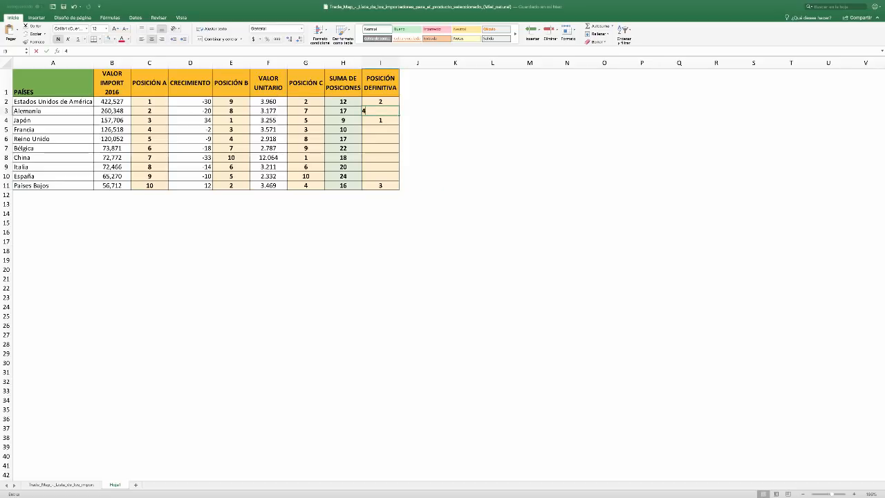
key("Down")
key("Down")
key("Down")
type("4")
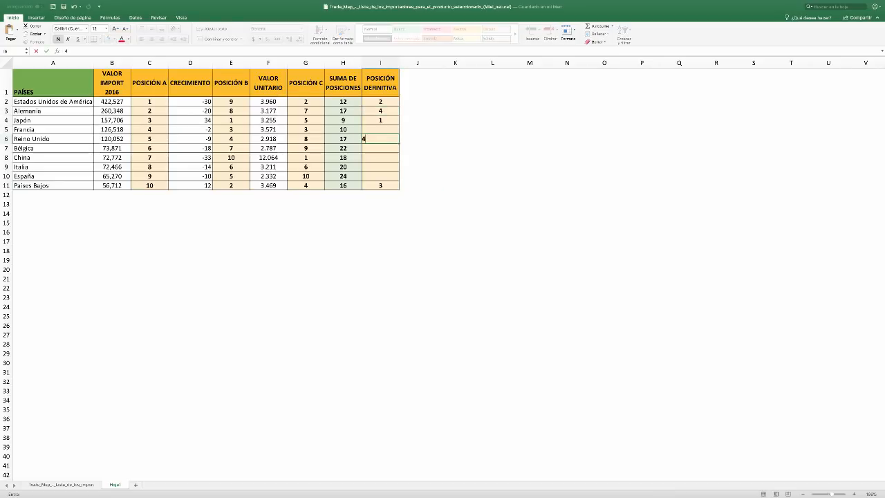
left_click(455, 139)
left_click(381, 157)
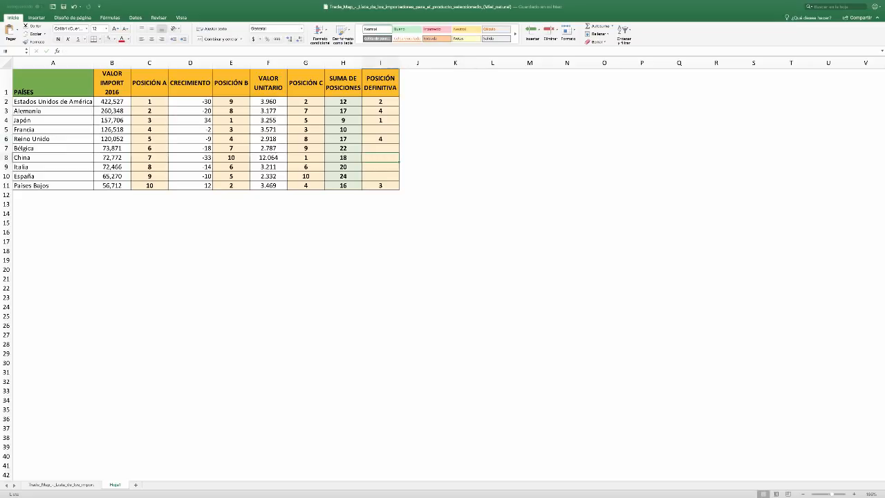
type("5")
key("Right")
Clear the POSICIÓN DEFINITIVA values of Países Bajos, China, Reino Unido, Alemania and Estados Unidos de América
left_click(380, 129)
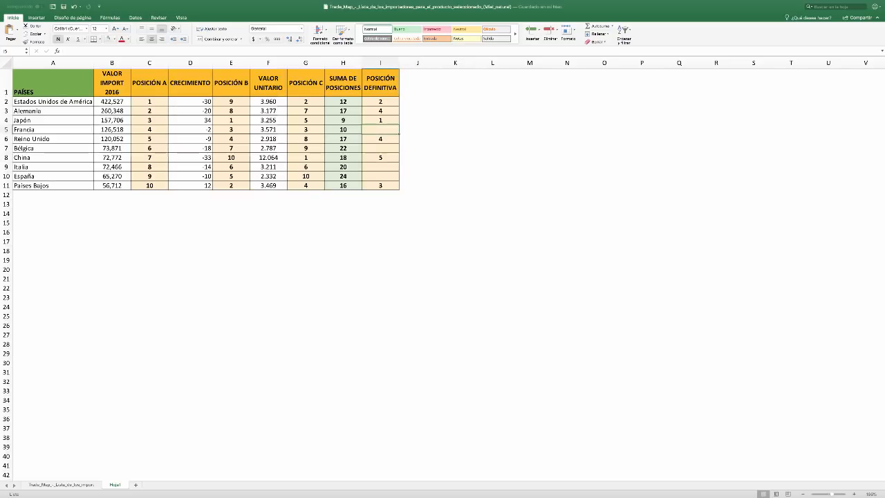
left_click(380, 185)
left_click(380, 157)
key("Up")
key("Up")
key("Up")
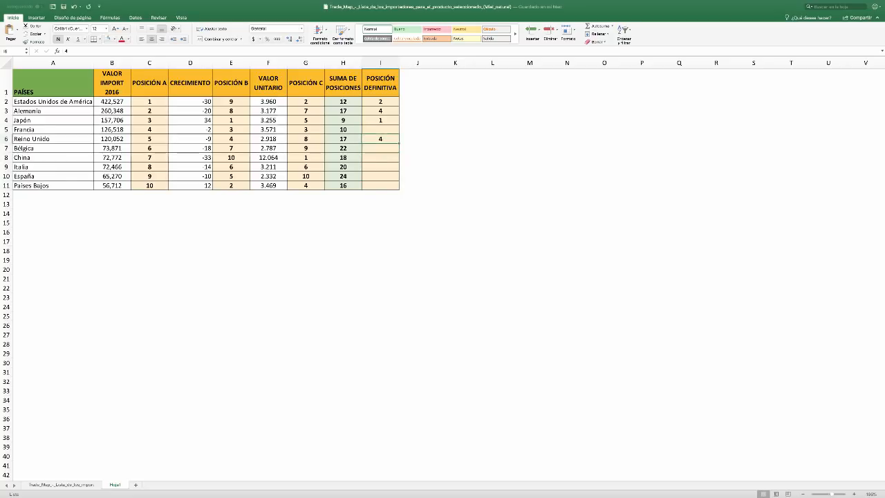
key("Down")
key("Down")
key("Down")
key("Up")
key("Up")
key("Up")
Enter POSICIÓN DEFINITIVA 2 for Francia in I5 and 3 for Estados Unidos de América in I2
key("Down")
key("Delete")
key("Up")
key("Up")
key("Up")
key("Up")
key("Up")
key("Up")
key("Delete")
key("Down")
key("Down")
key("Down")
type("2")
key("Up")
key("Up")
key("Up")
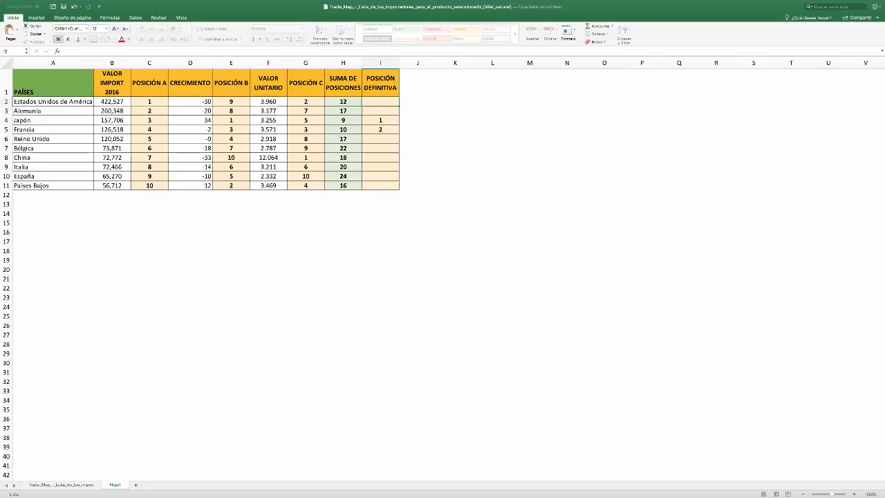
type("3")
key("Return")
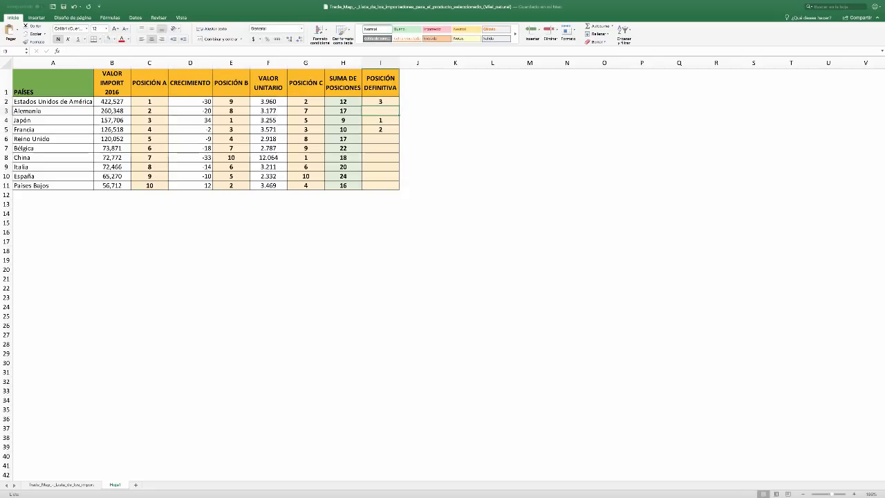
Enter POSICIÓN DEFINITIVA 4 for Países Bajos in I11
key("Down")
key("Down")
key("Down")
key("Down")
key("Down")
key("Down")
key("Down")
key("Down")
type("4")
Enter POSICIÓN DEFINITIVA 5 for both Reino Unido in I6 and Alemania in I3
key("Up")
key("Up")
key("Up")
key("Up")
key("Up")
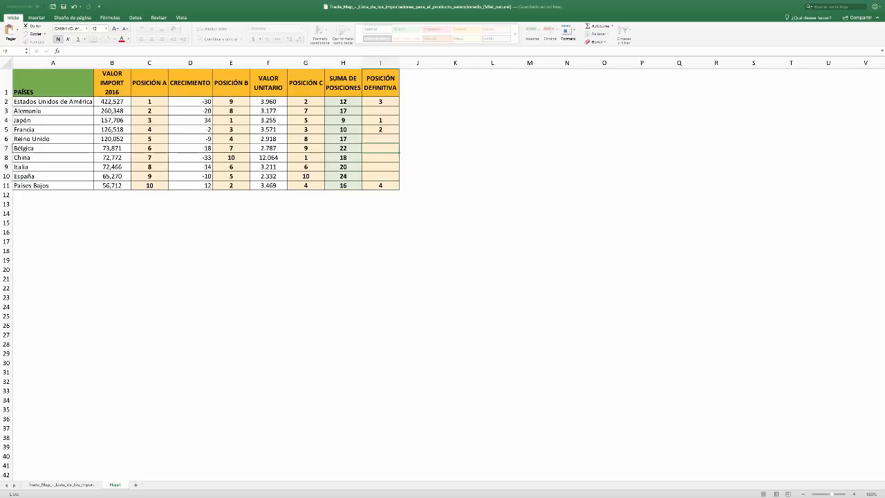
type("5")
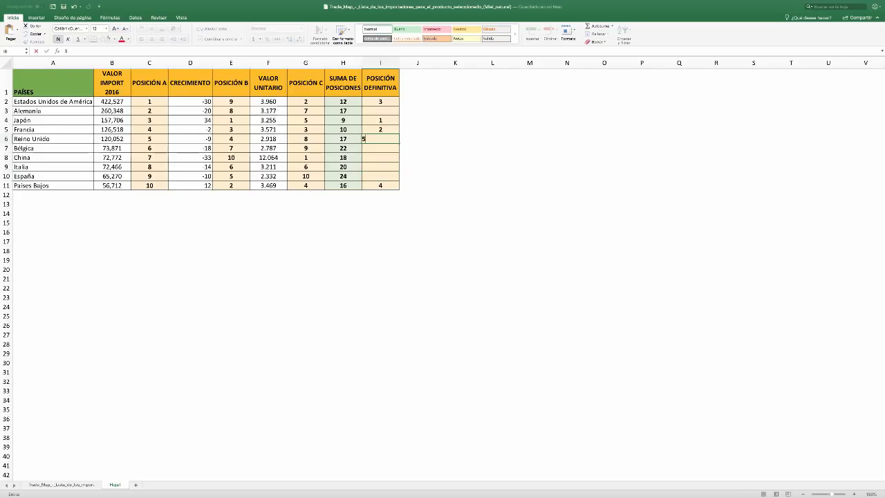
key("Up")
key("Up")
key("Up")
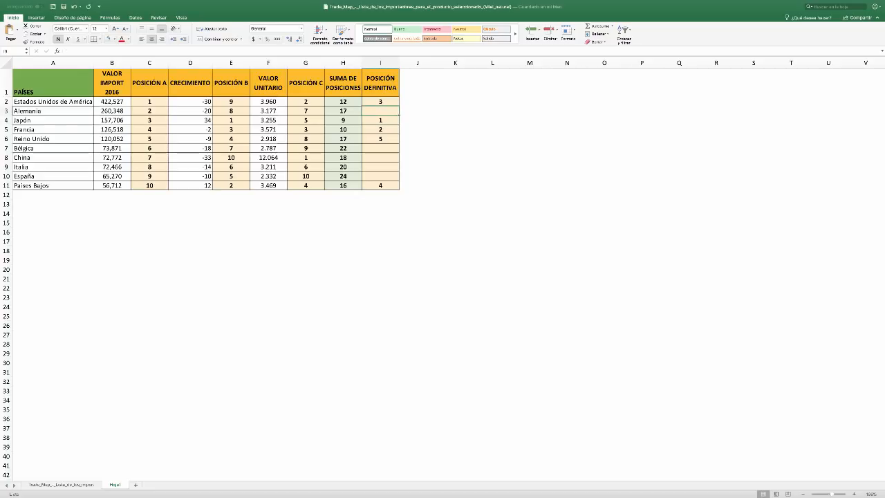
type("5")
Enter POSICIÓN DEFINITIVA 6 for China in I8
key("Down")
key("Down")
key("Down")
key("Down")
key("Down")
type("6")
key("Return")
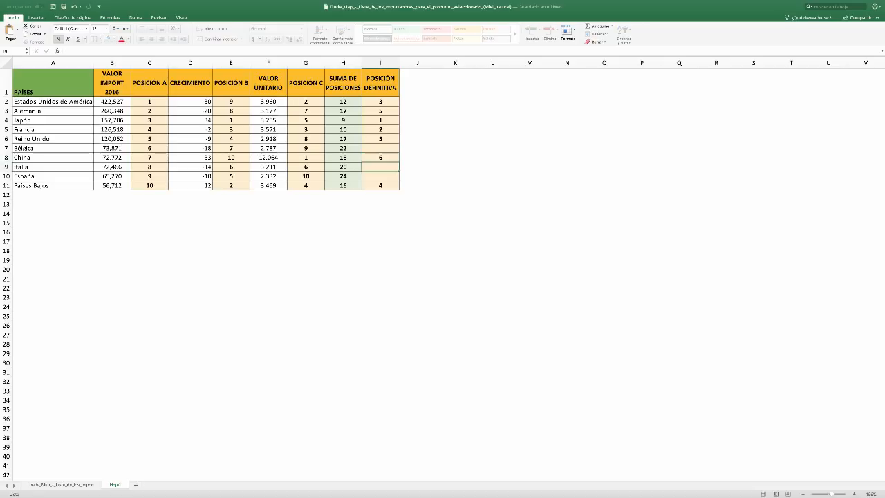
Enter POSICIÓN DEFINITIVA 7 for Italia in I9
key("Up")
key("Up")
key("Up")
key("Down")
key("Down")
key("Down")
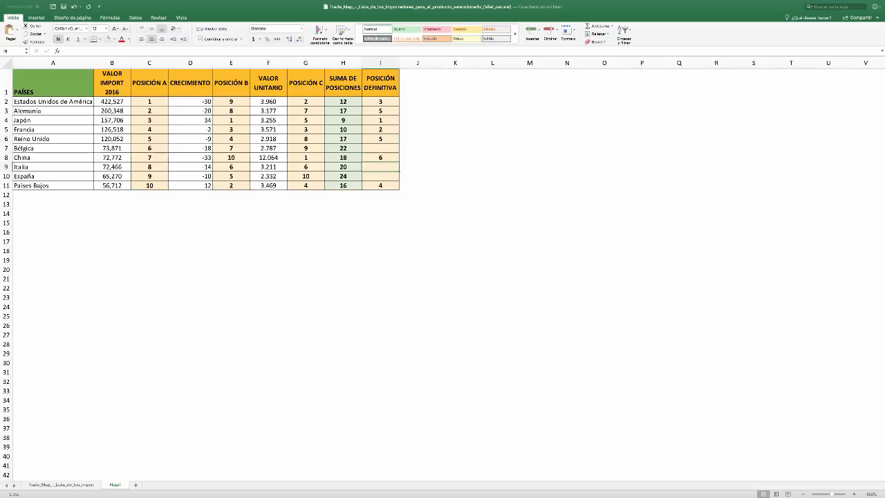
key("Up")
key("Up")
key("Up")
key("Down")
key("Down")
key("Down")
type("7")
Enter POSICIÓN DEFINITIVA 8 for Bélgica in I7 and 9 for España in I10
key("Up")
key("Up")
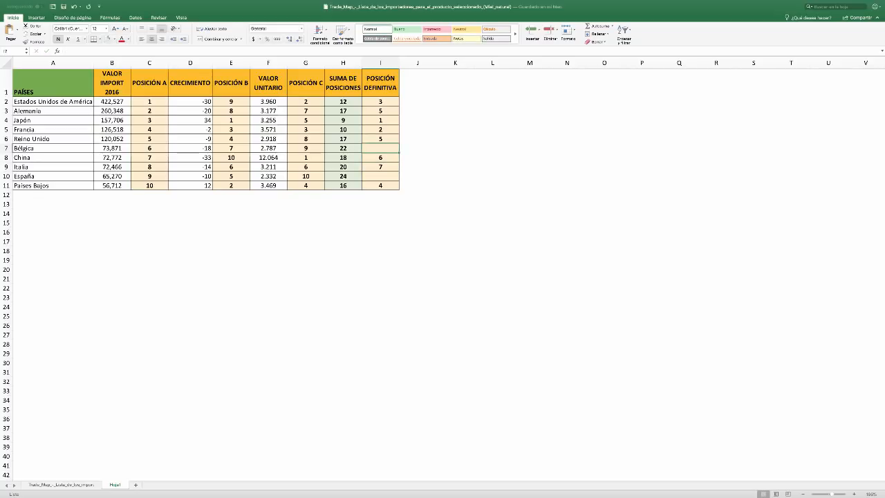
type("8")
key("Down")
key("Down")
key("Down")
type("9")
key("Up")
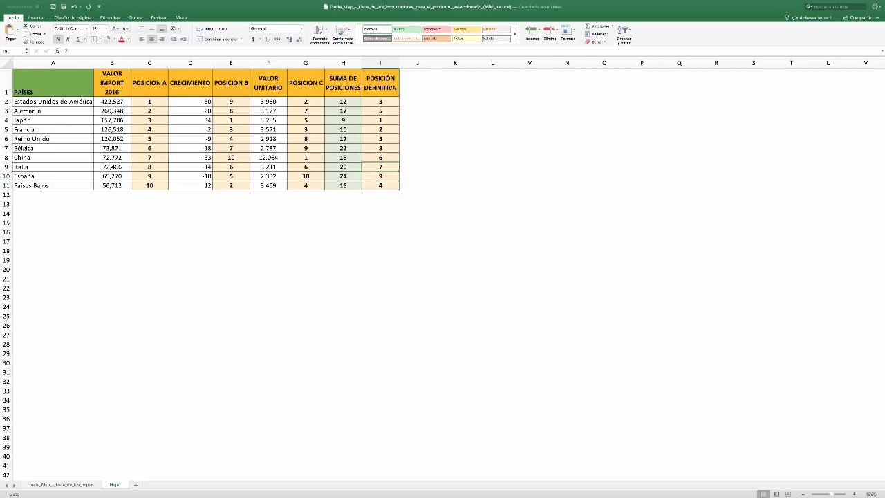
Apply a red font colour to the POSICIÓN DEFINITIVA values of Japón, Francia and Estados Unidos de América
left_click(381, 121)
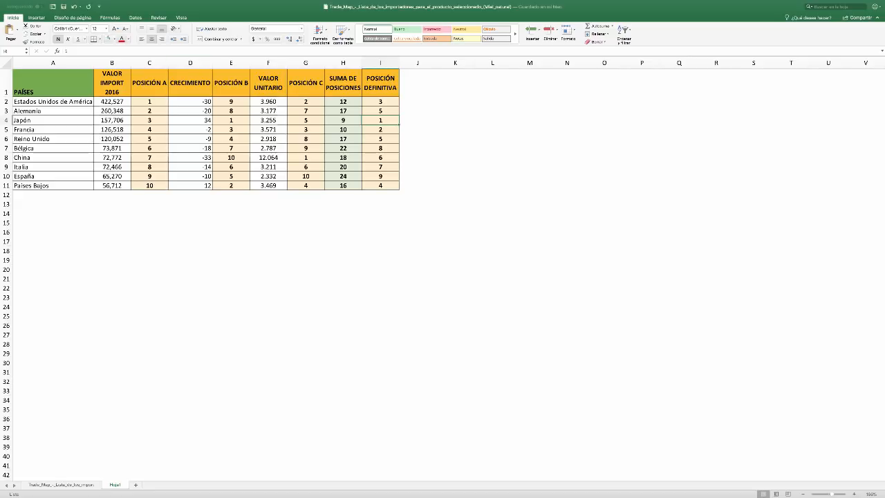
left_click(381, 129)
left_click(121, 40)
left_click(380, 102)
Enter 3 in J11 beside the Países Bajos row and colour that country's POSICIÓN DEFINITIVA value in I11 red
key("Down")
key("Down")
key("Down")
key("Down")
key("Down")
key("Down")
key("Down")
key("Down")
key("Down")
key("Right")
key("Left")
key("Right")
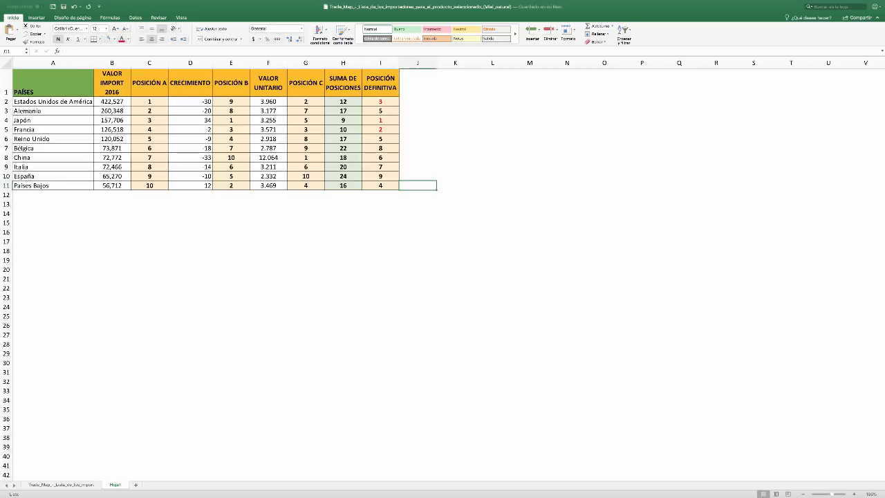
type("3")
key("Left")
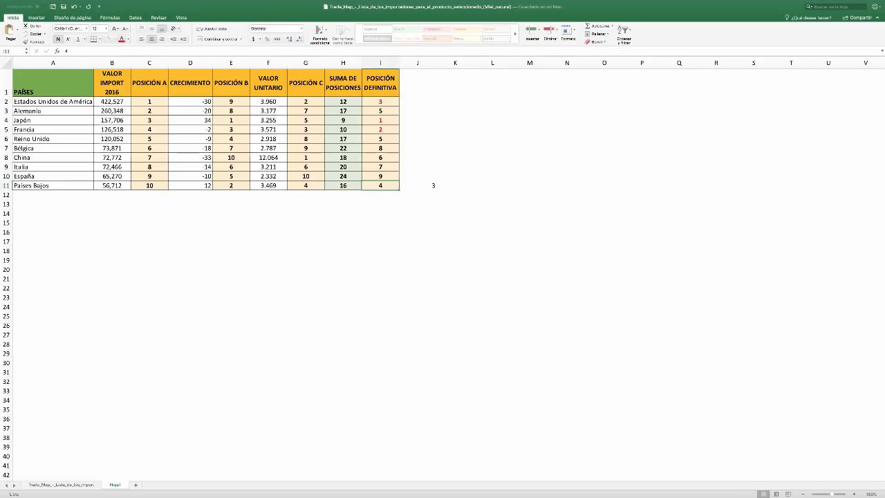
left_click(380, 213)
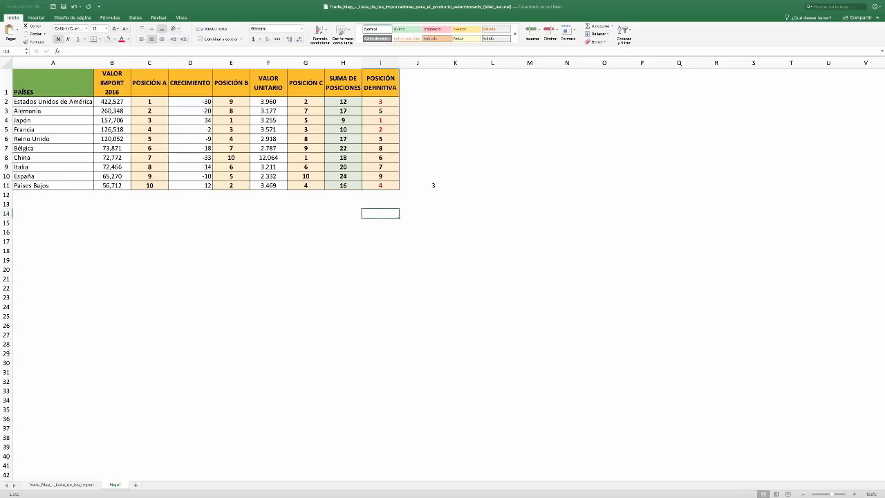
Select cell J11 beside the Países Bajos row
left_click(418, 185)
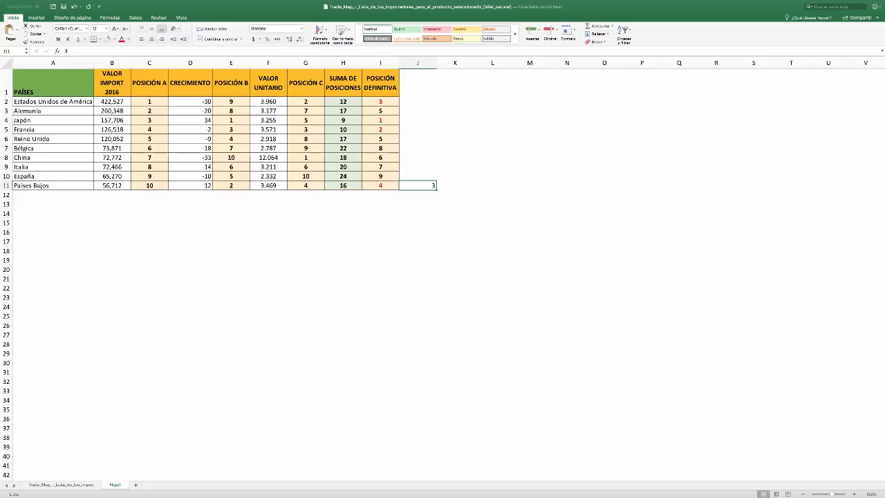